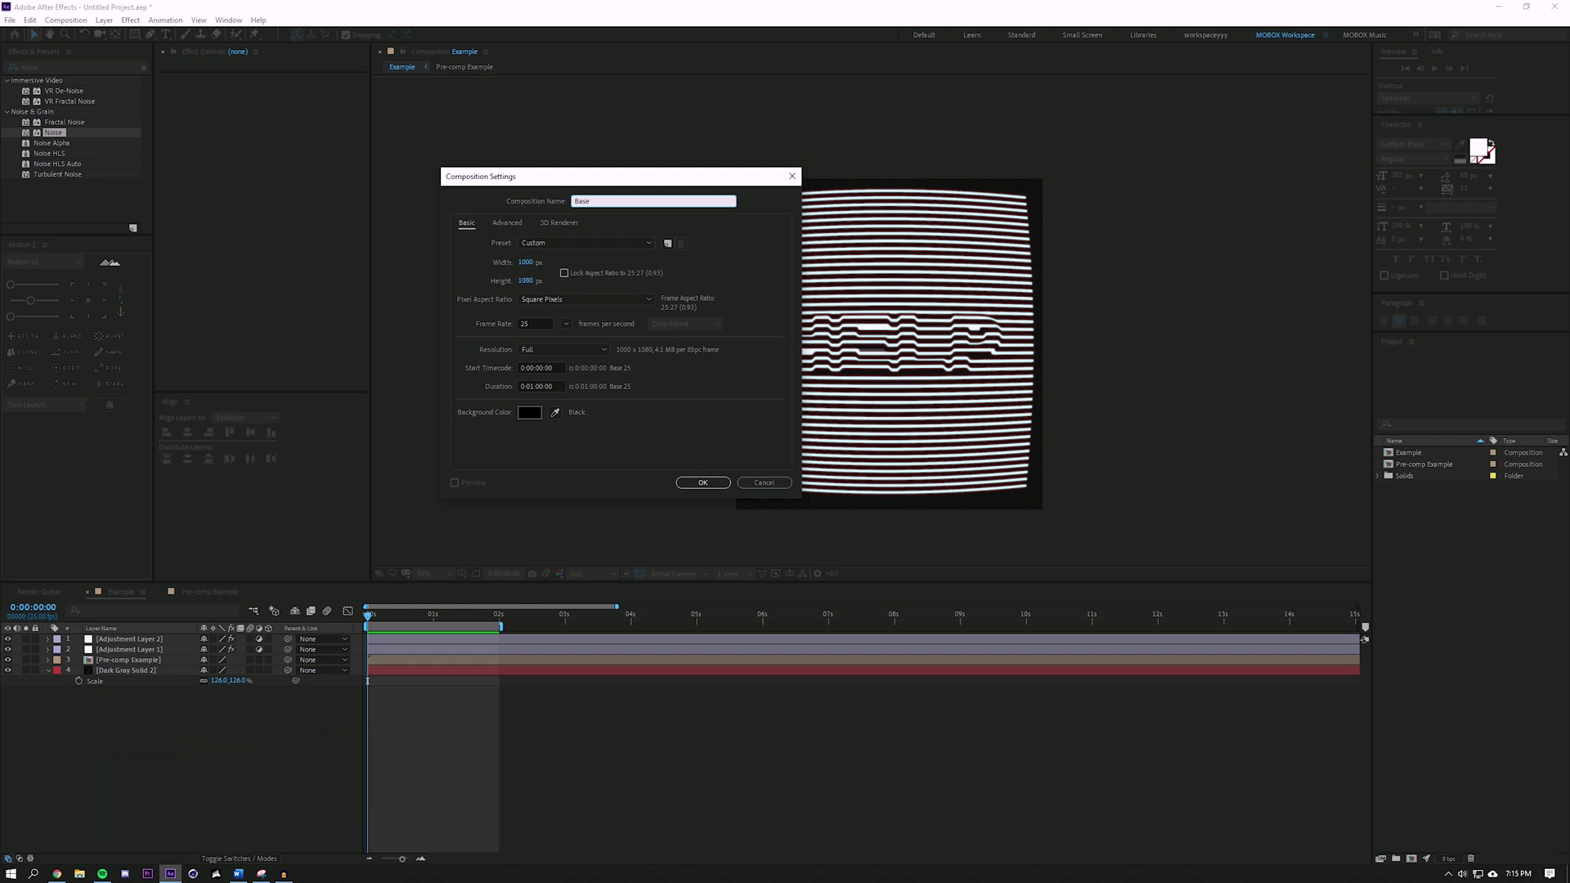
Create the Base composition at 1000 x 1000 px with a duration of 5 seconds
key("Tab")
key("Tab")
type("1000")
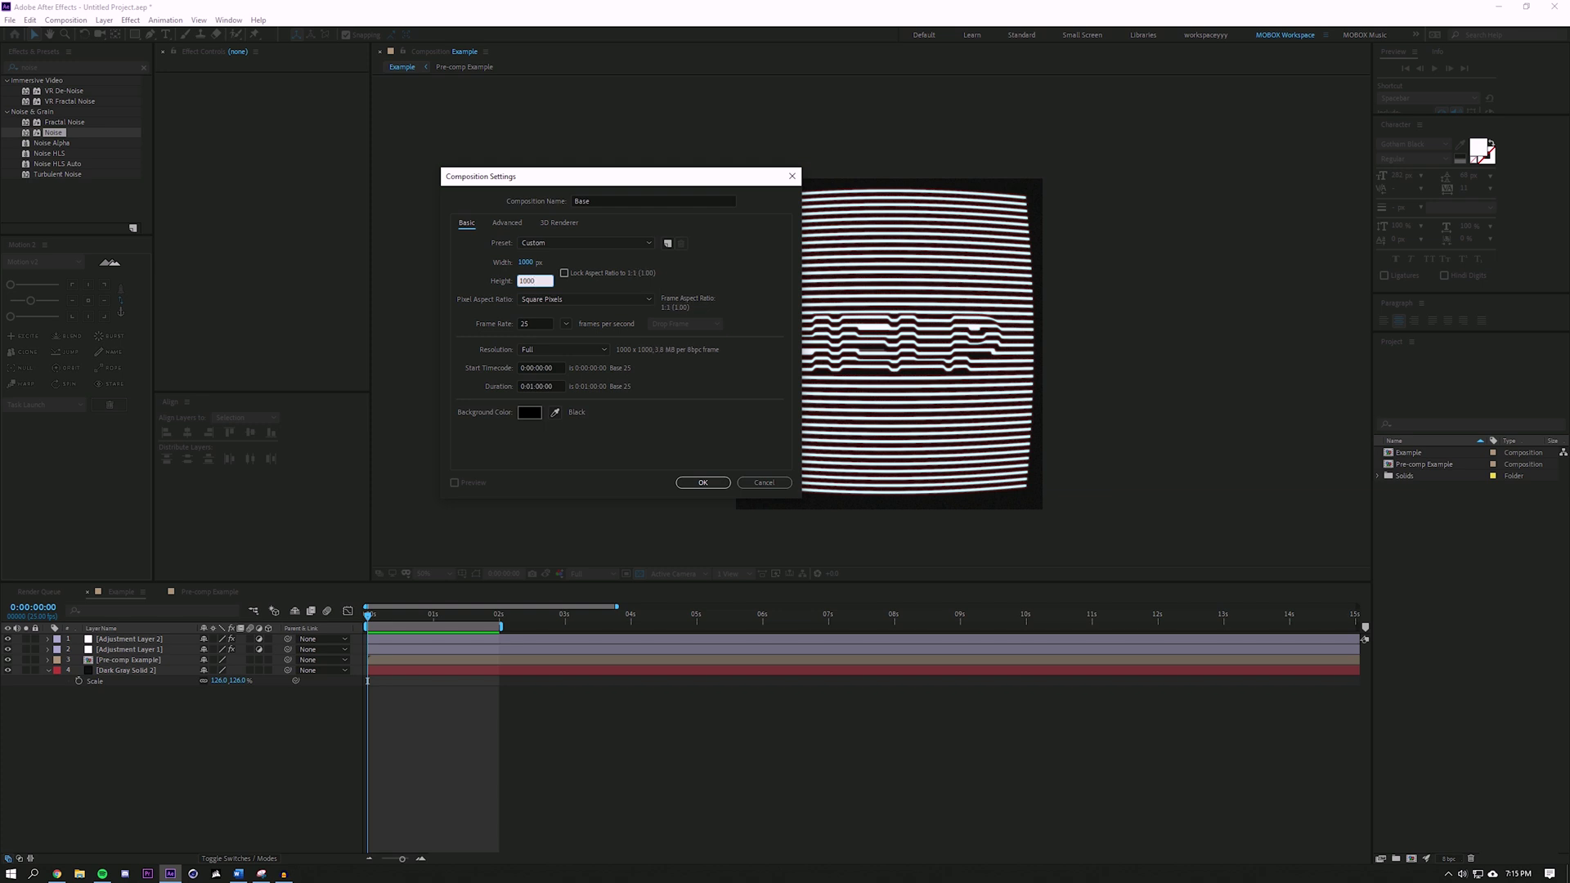
left_click(529, 386)
key("Return")
key("Return")
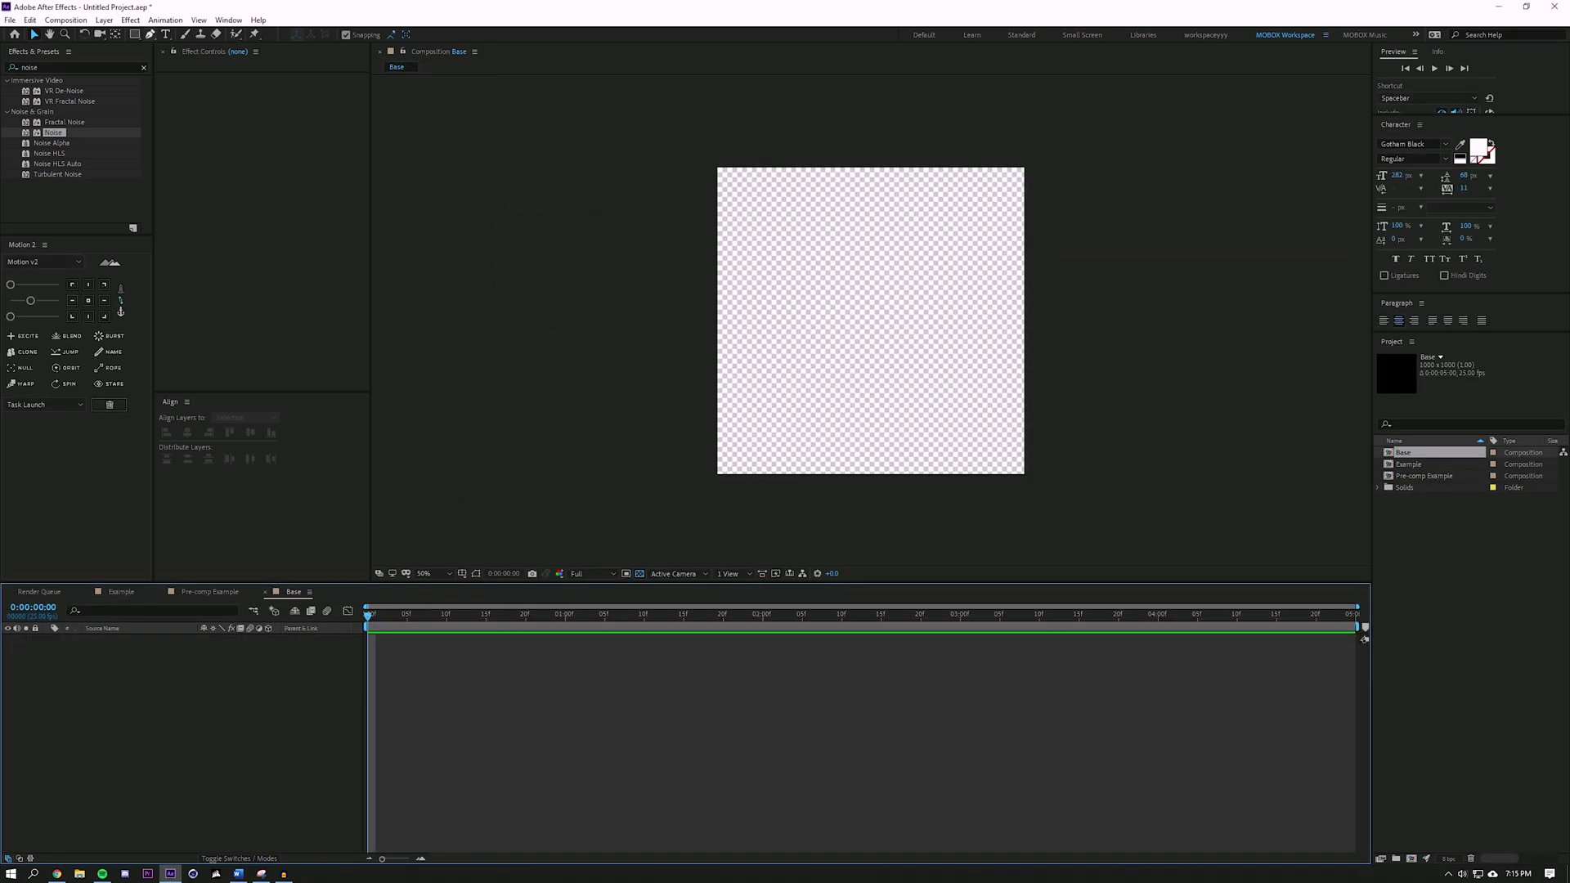
Draw a straight horizontal line across the full width near the composition's top edge with the Pen tool, and turn off the transparency grid
key("slash")
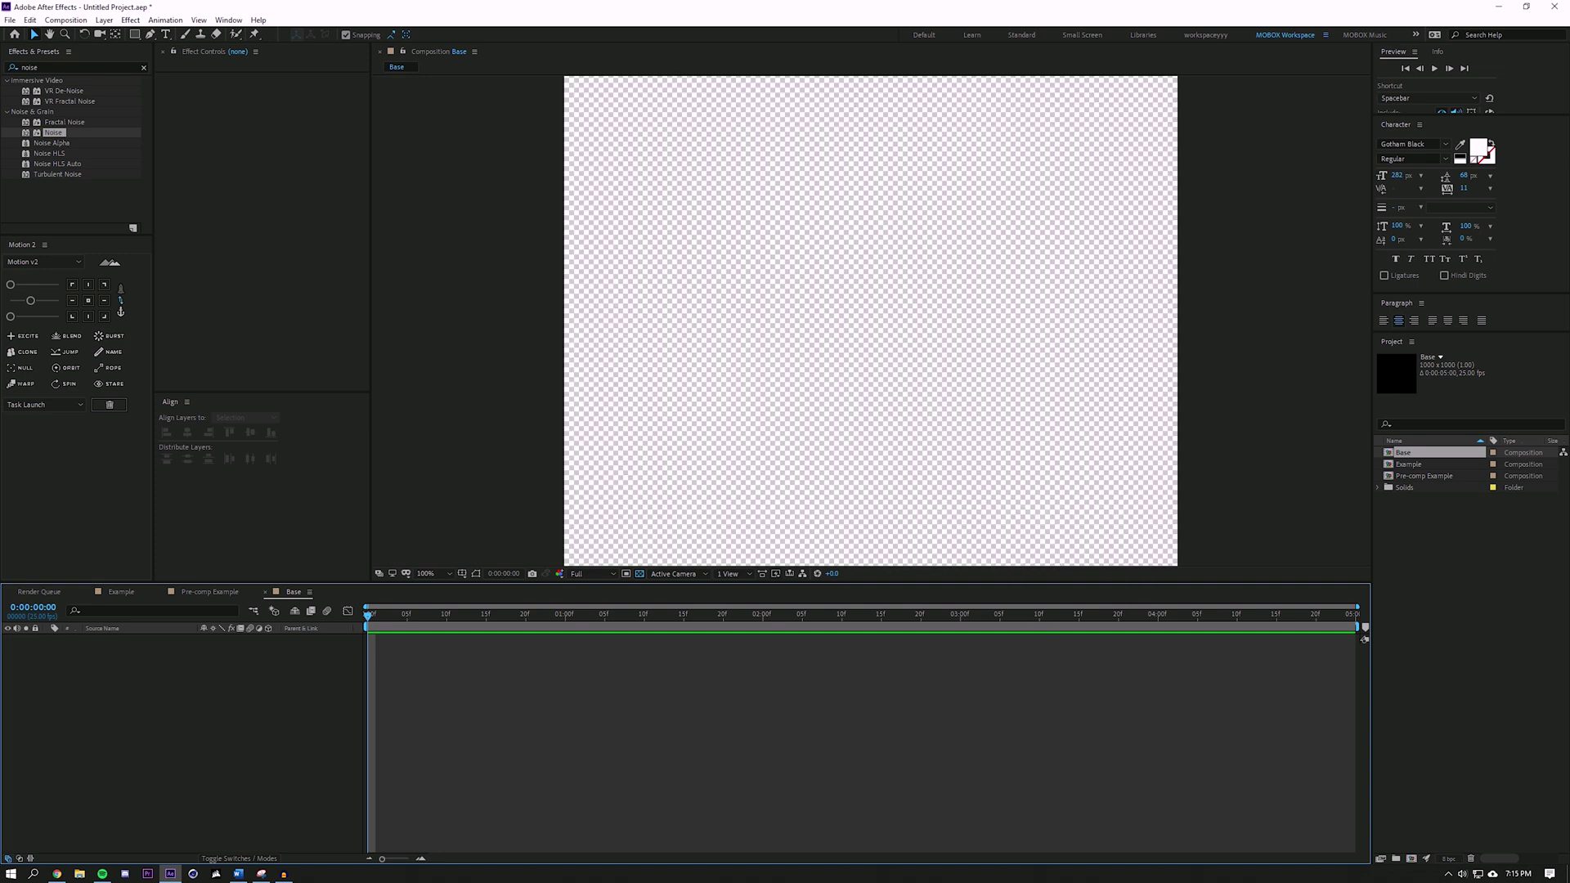
left_click_drag(736, 582, 736, 746)
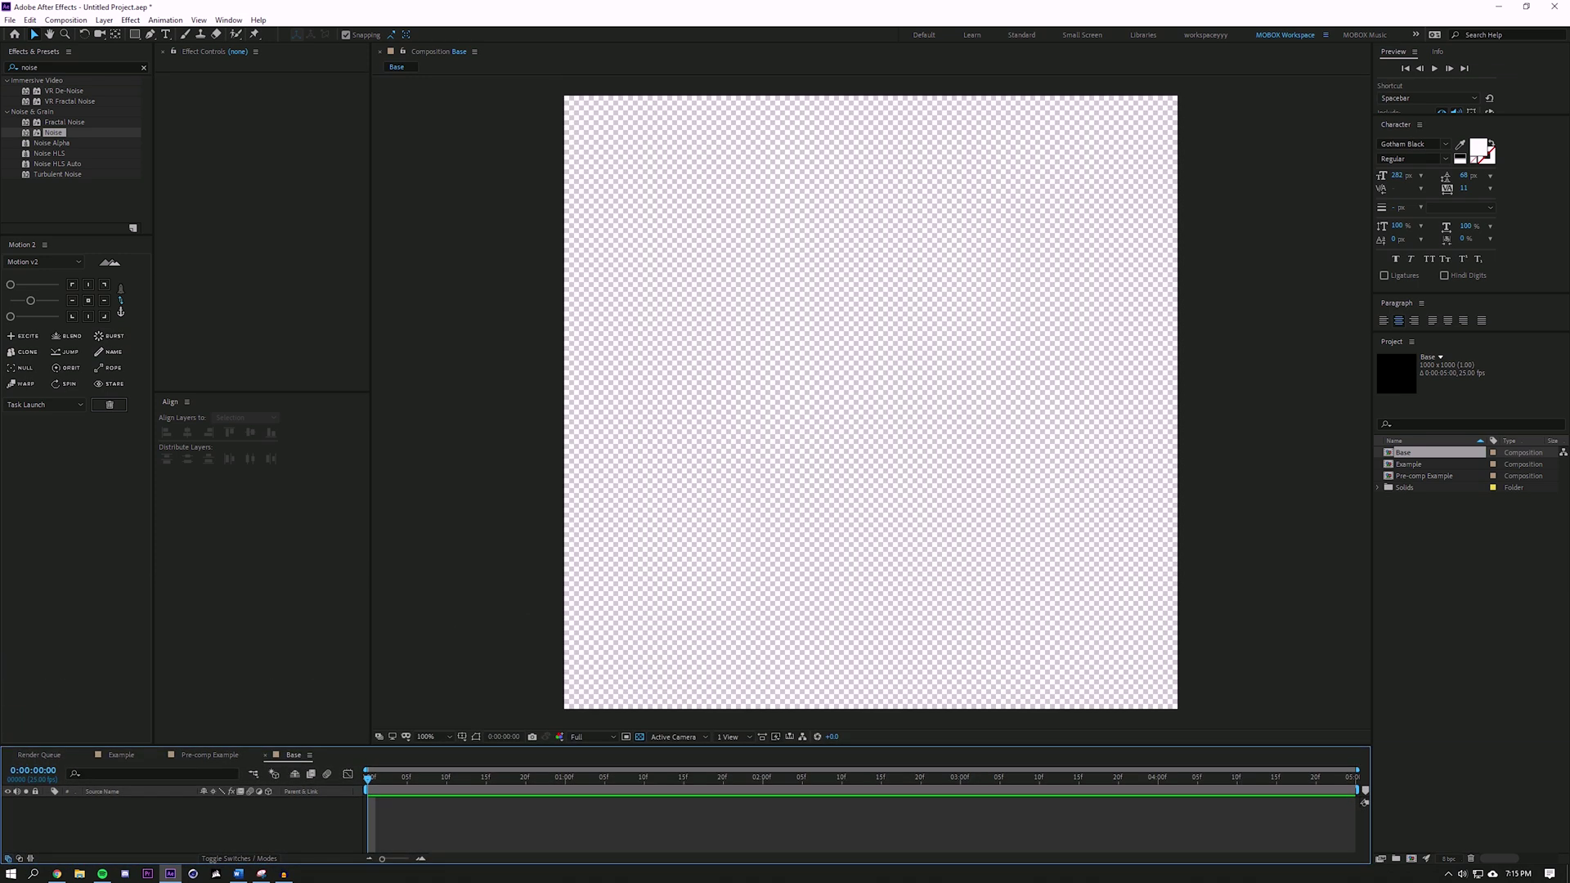
key("g")
left_click(871, 402)
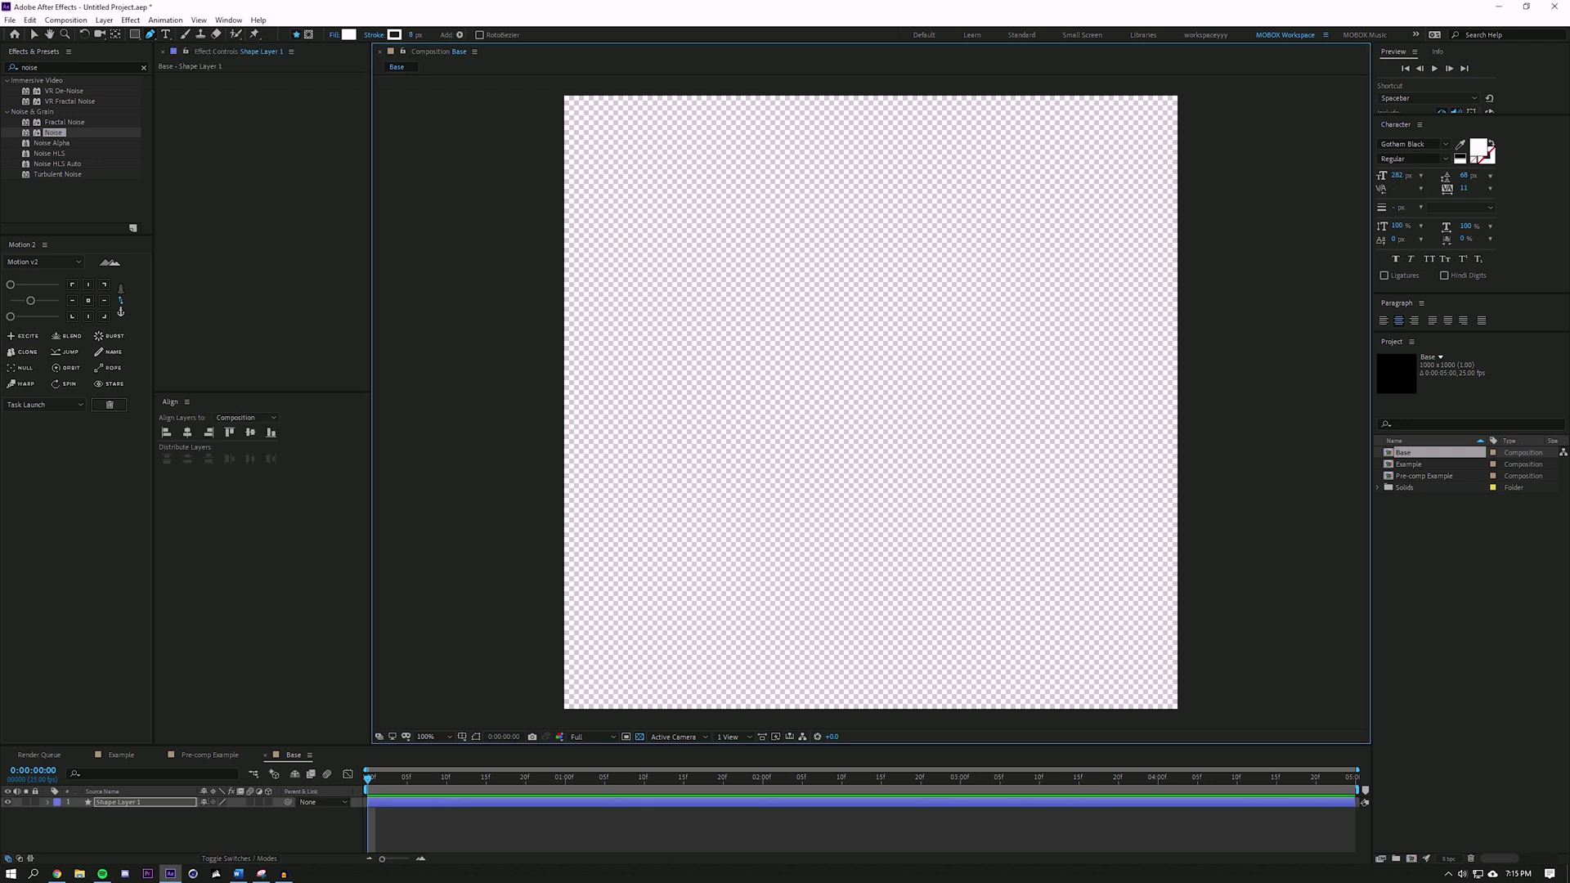
left_click(547, 108)
left_click(1210, 108, "shift")
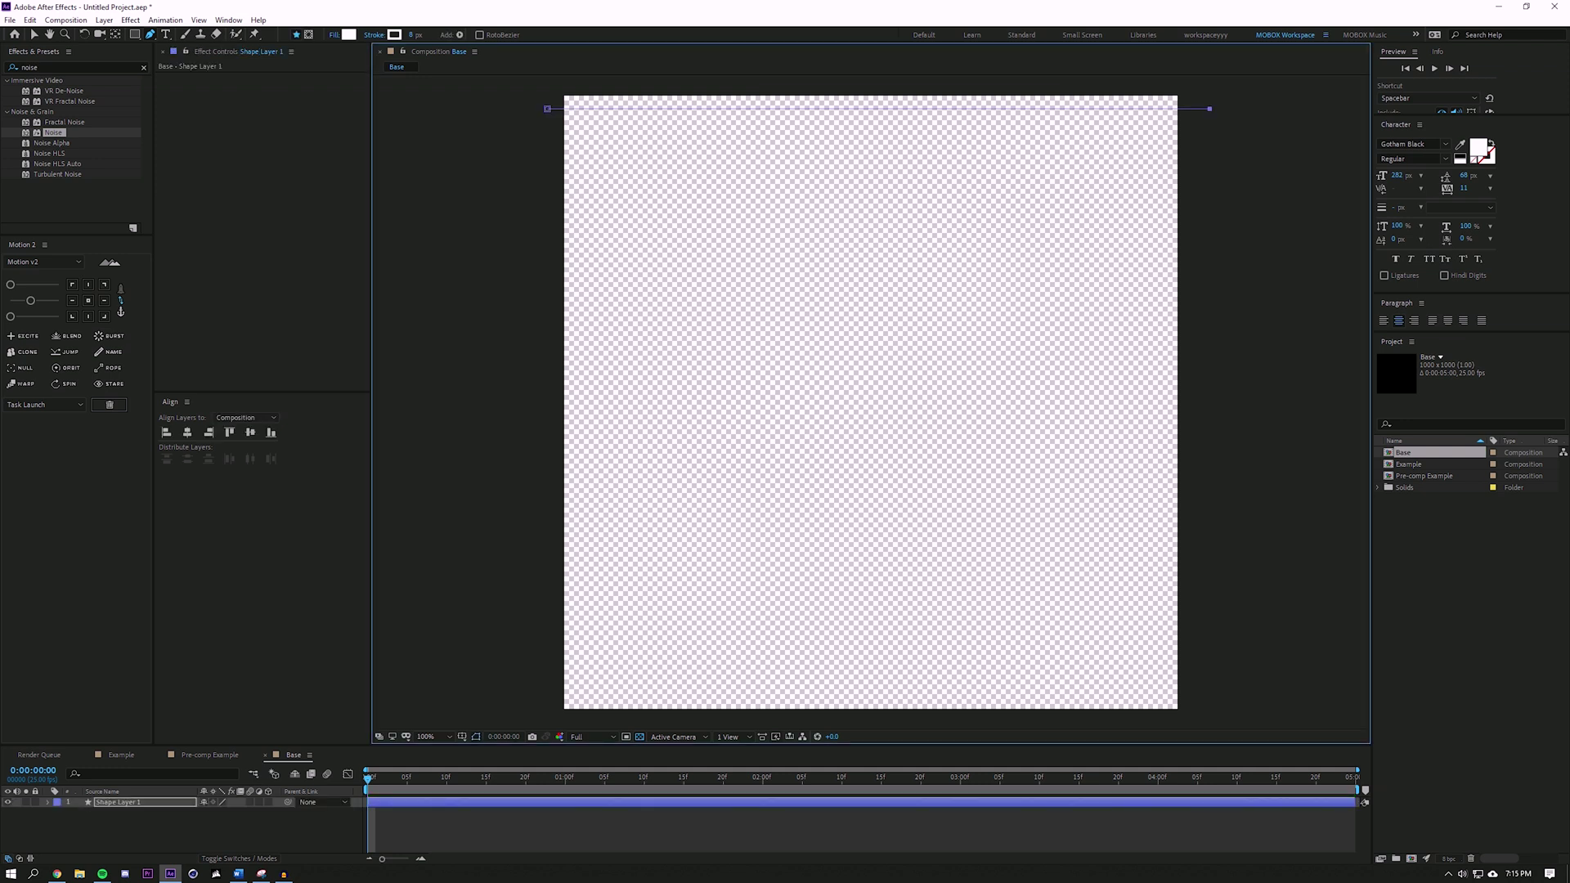
key("v")
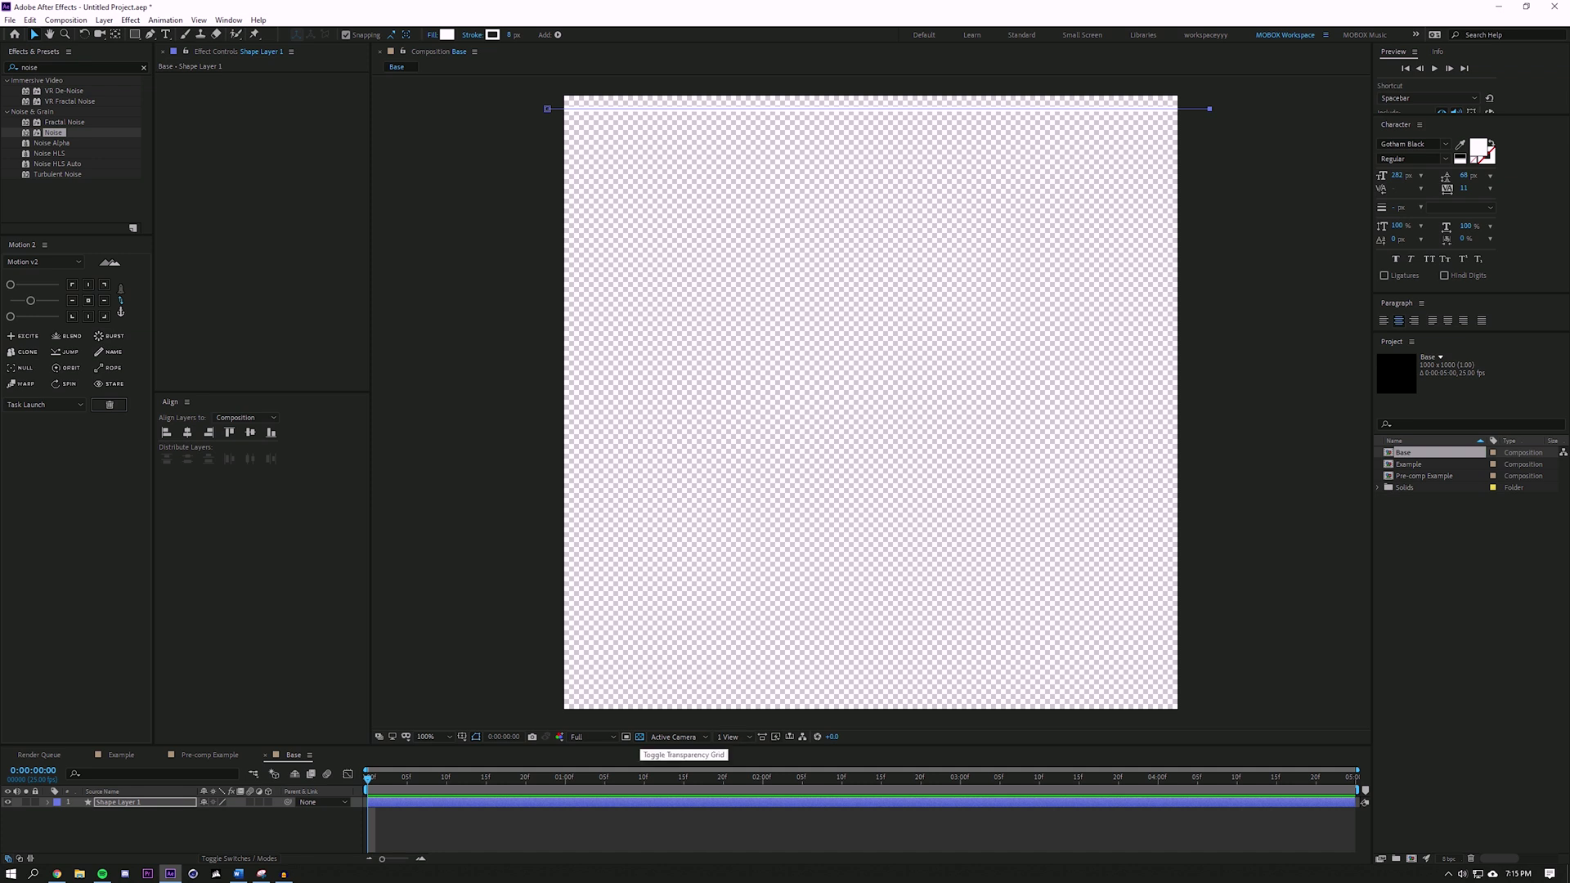
left_click(640, 737)
left_click(871, 402)
Add a Repeater to the line's shape layer and expand its transform properties
left_click(119, 802)
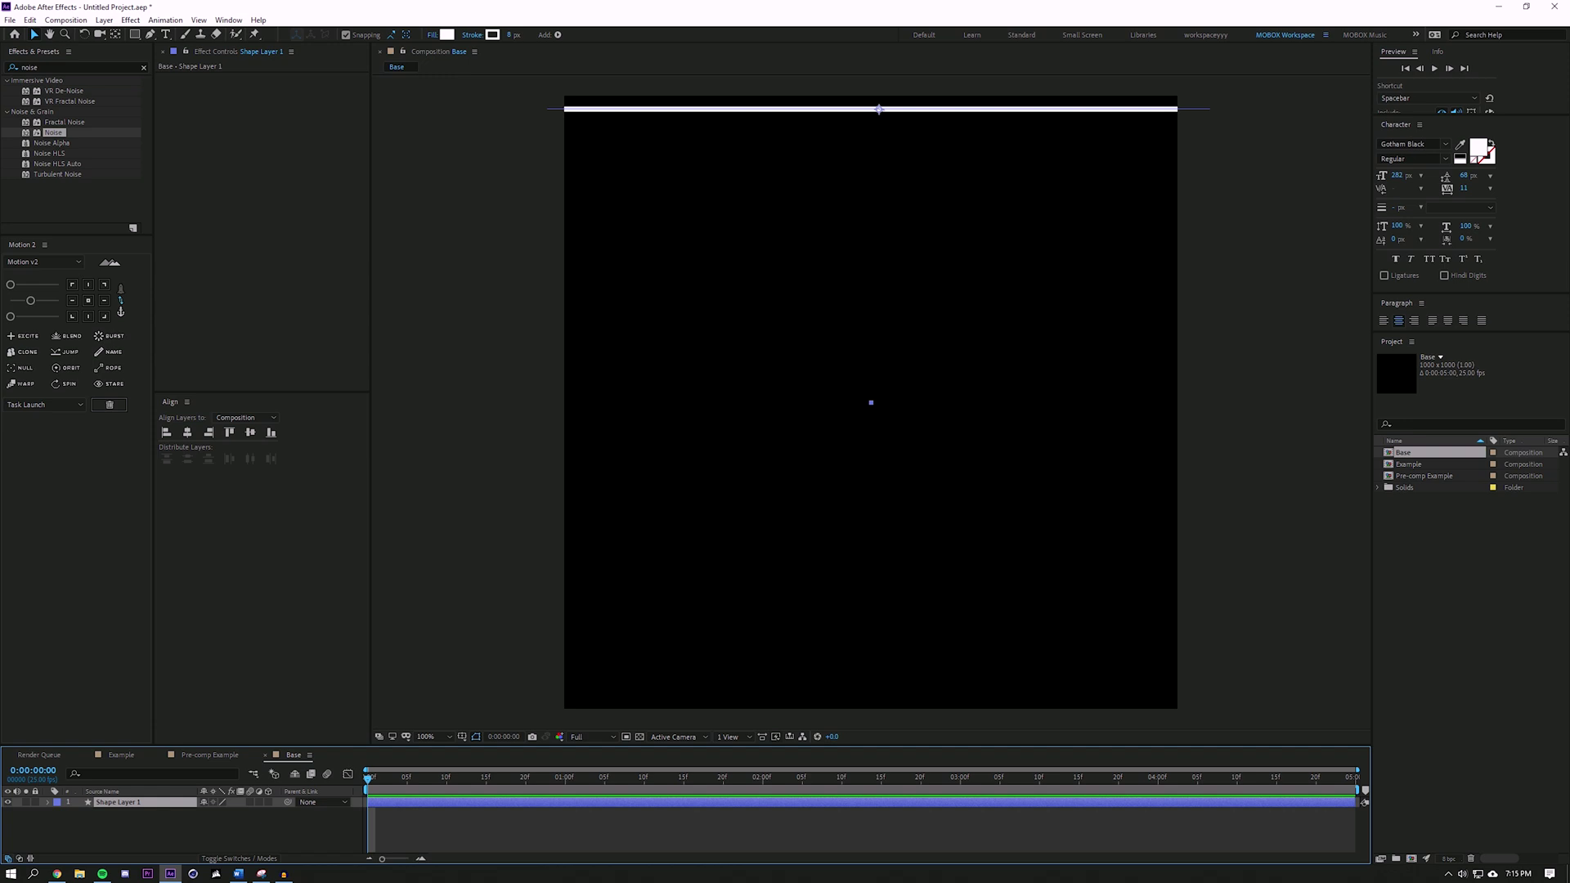
left_click_drag(685, 745, 686, 603)
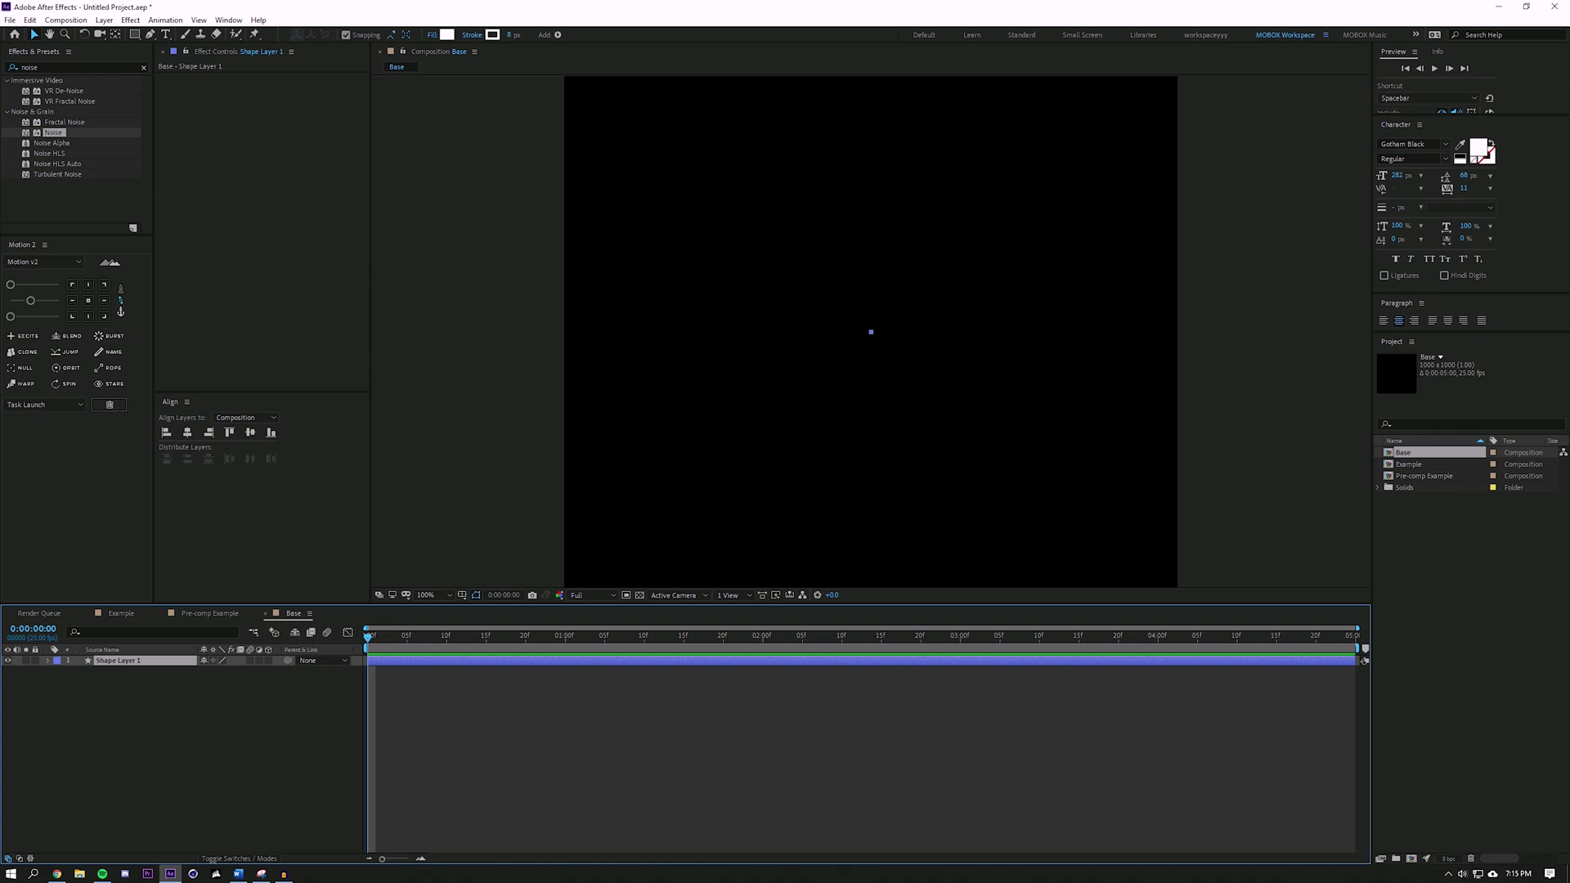
left_click(48, 661)
left_click(273, 670)
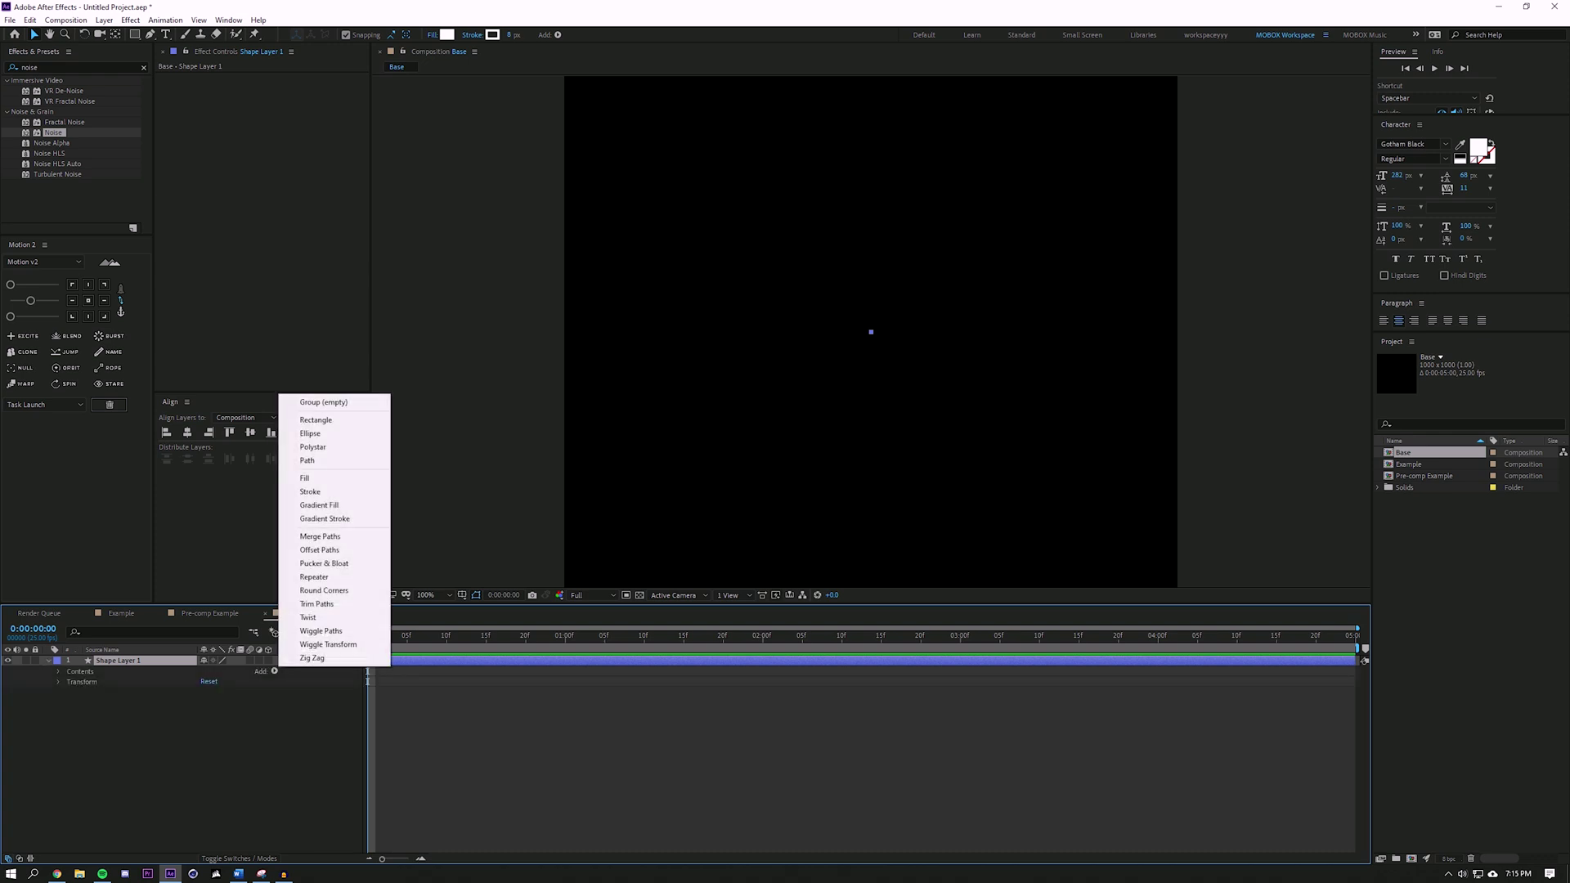
left_click(314, 576)
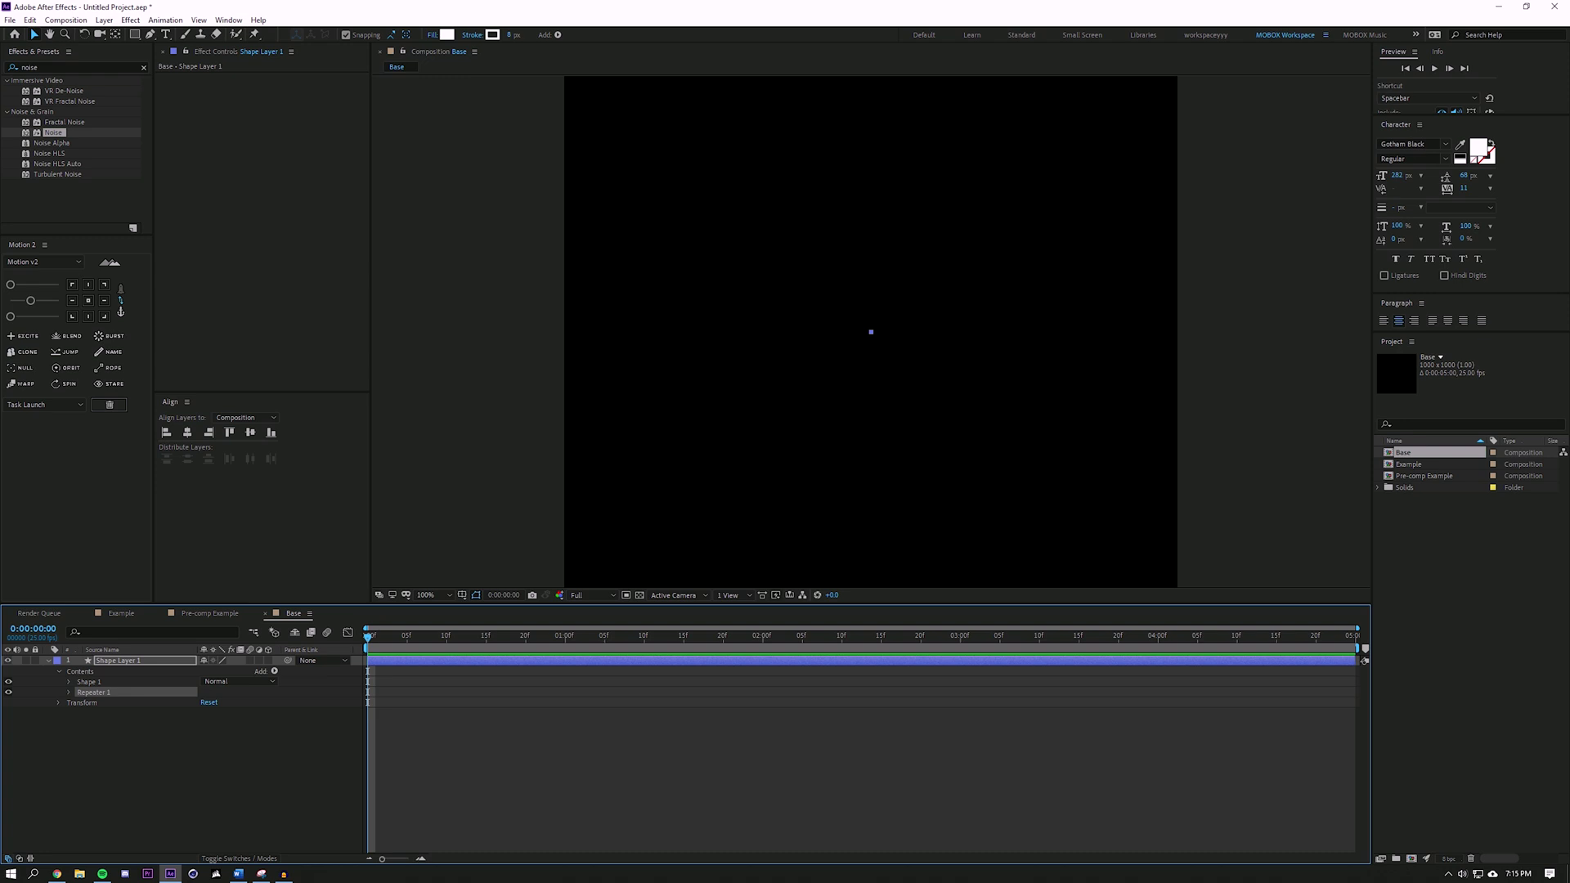
left_click(68, 693)
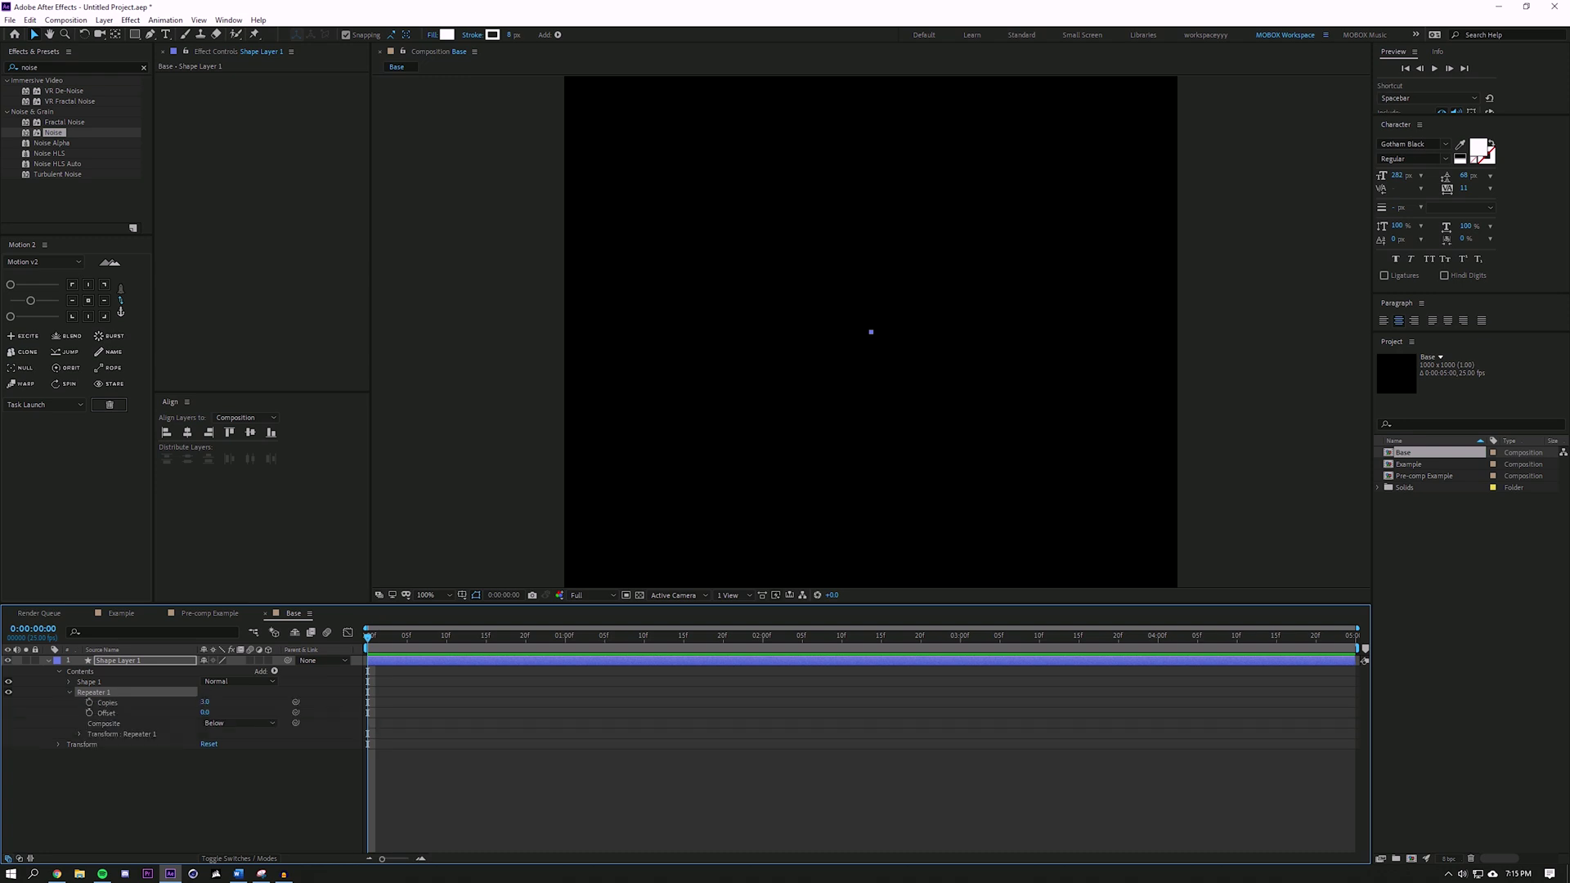
left_click(80, 734)
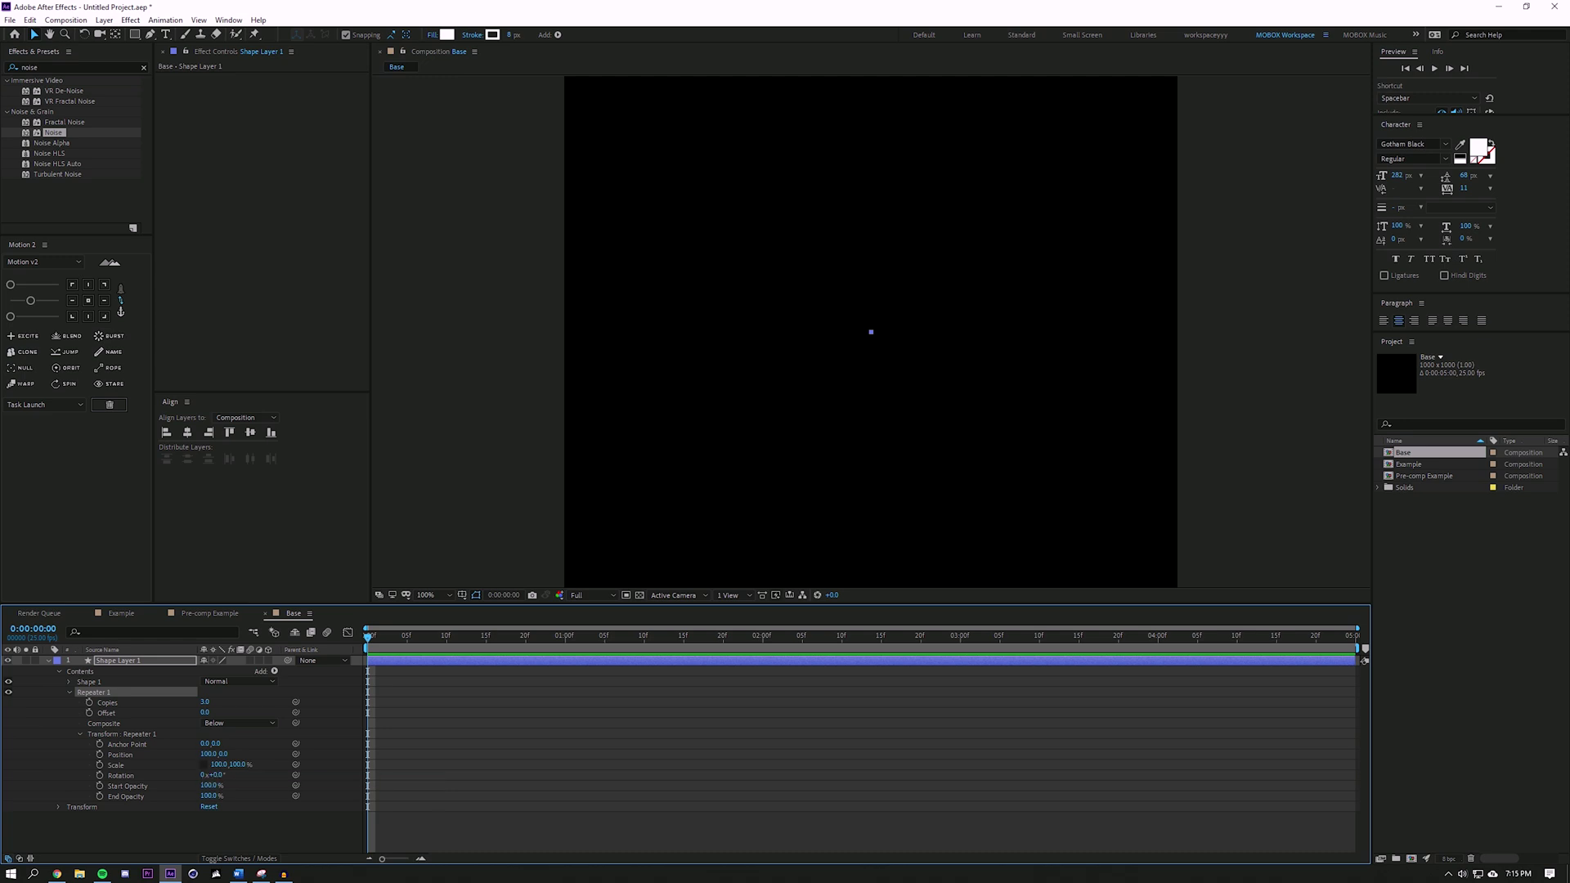
Set the repeater's vertical position offset to 27
scroll(871, 332, "down", 1)
mouse_move(238, 764)
left_mouse_down()
mouse_move(291, 764)
mouse_move(267, 765)
left_mouse_up()
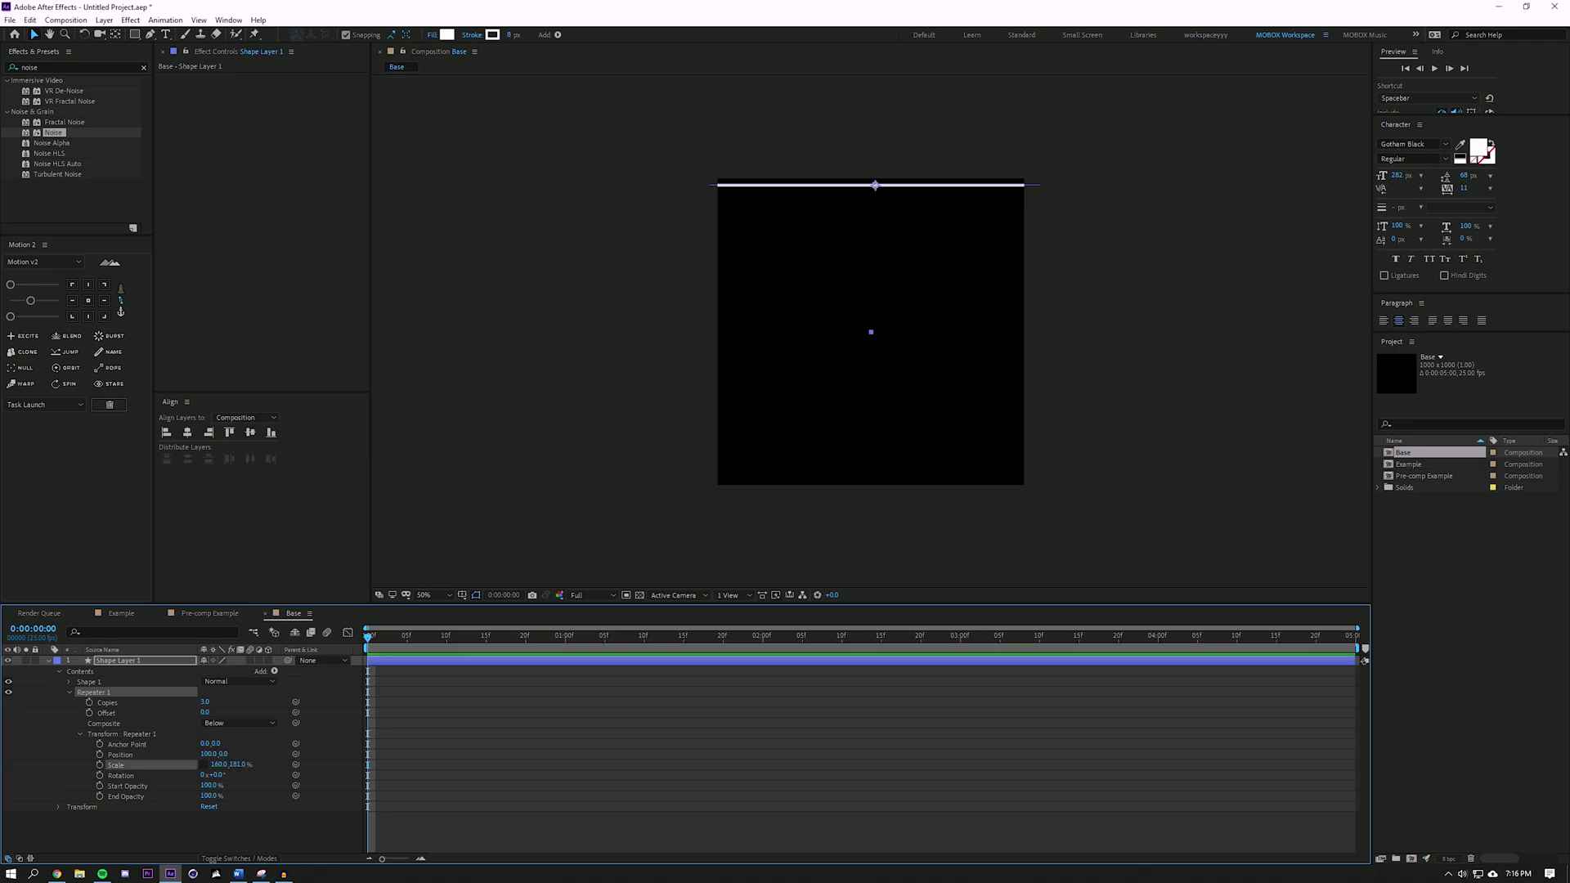
key("ctrl+z")
left_click_drag(222, 754, 255, 754)
left_click(225, 754)
type("27")
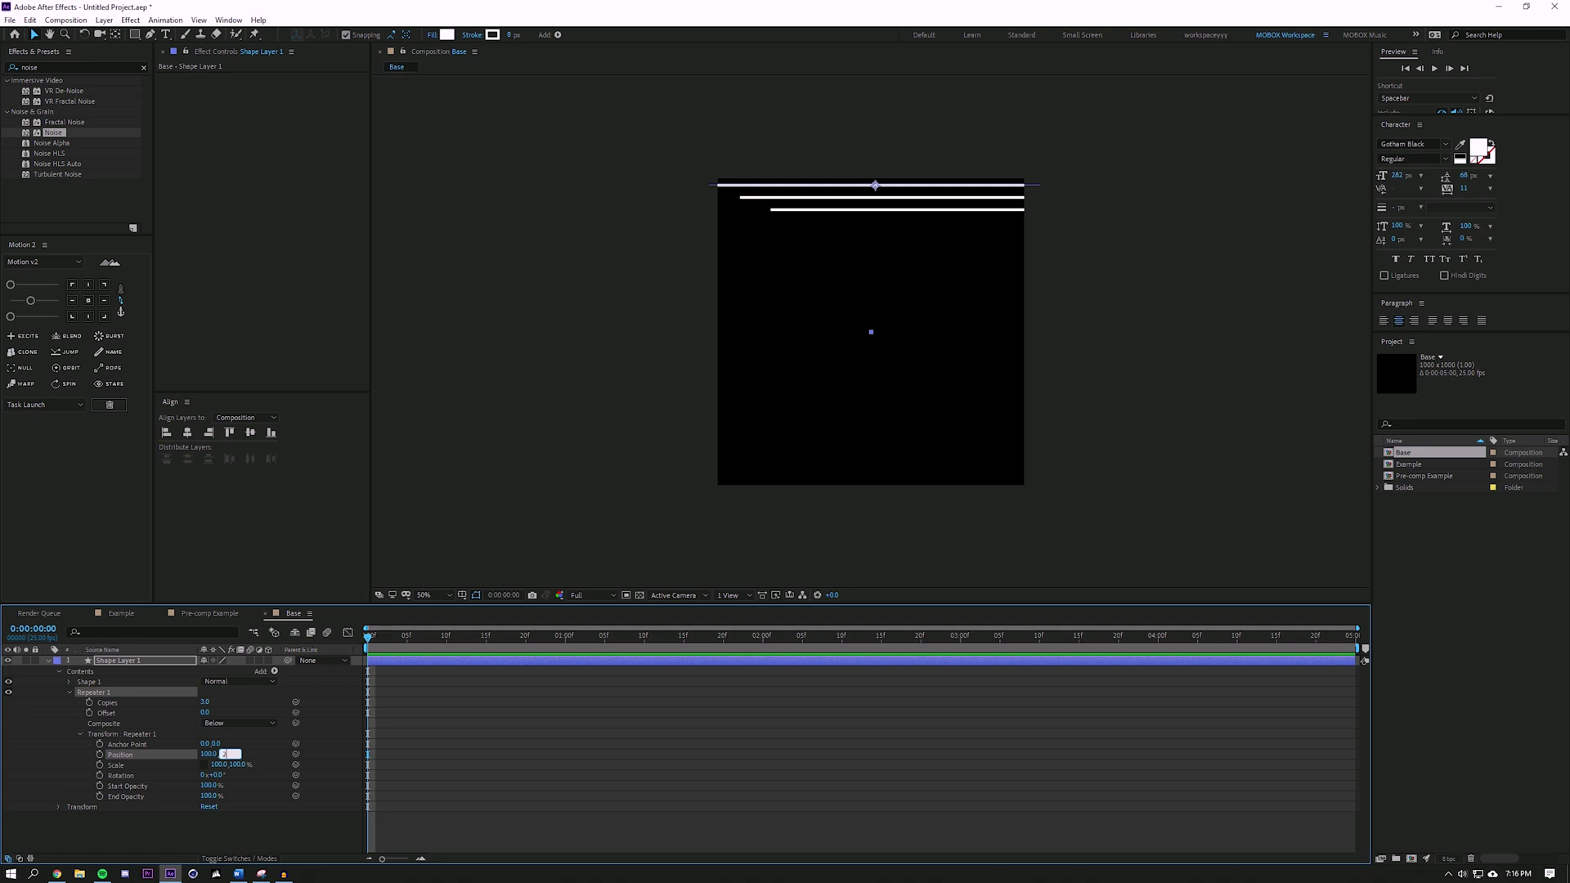
key("Return")
Set the repeater's horizontal scale to 117% and its number of copies to 50 so the lines fill the composition
mouse_move(205, 702)
left_mouse_down()
mouse_move(241, 702)
mouse_move(213, 701)
left_mouse_up()
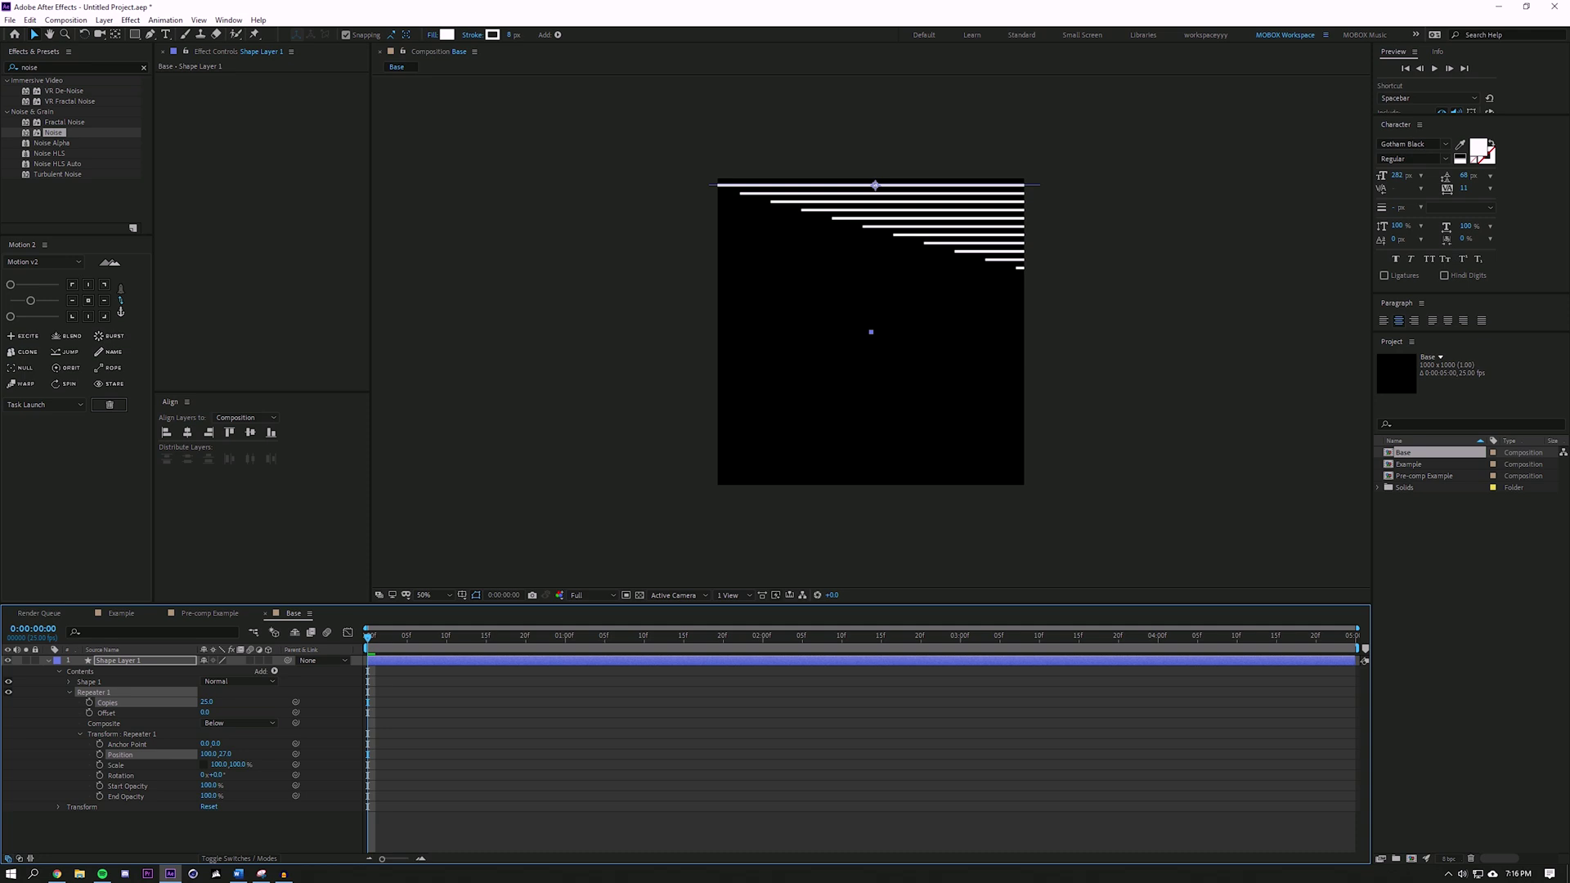
left_click_drag(218, 764, 234, 764)
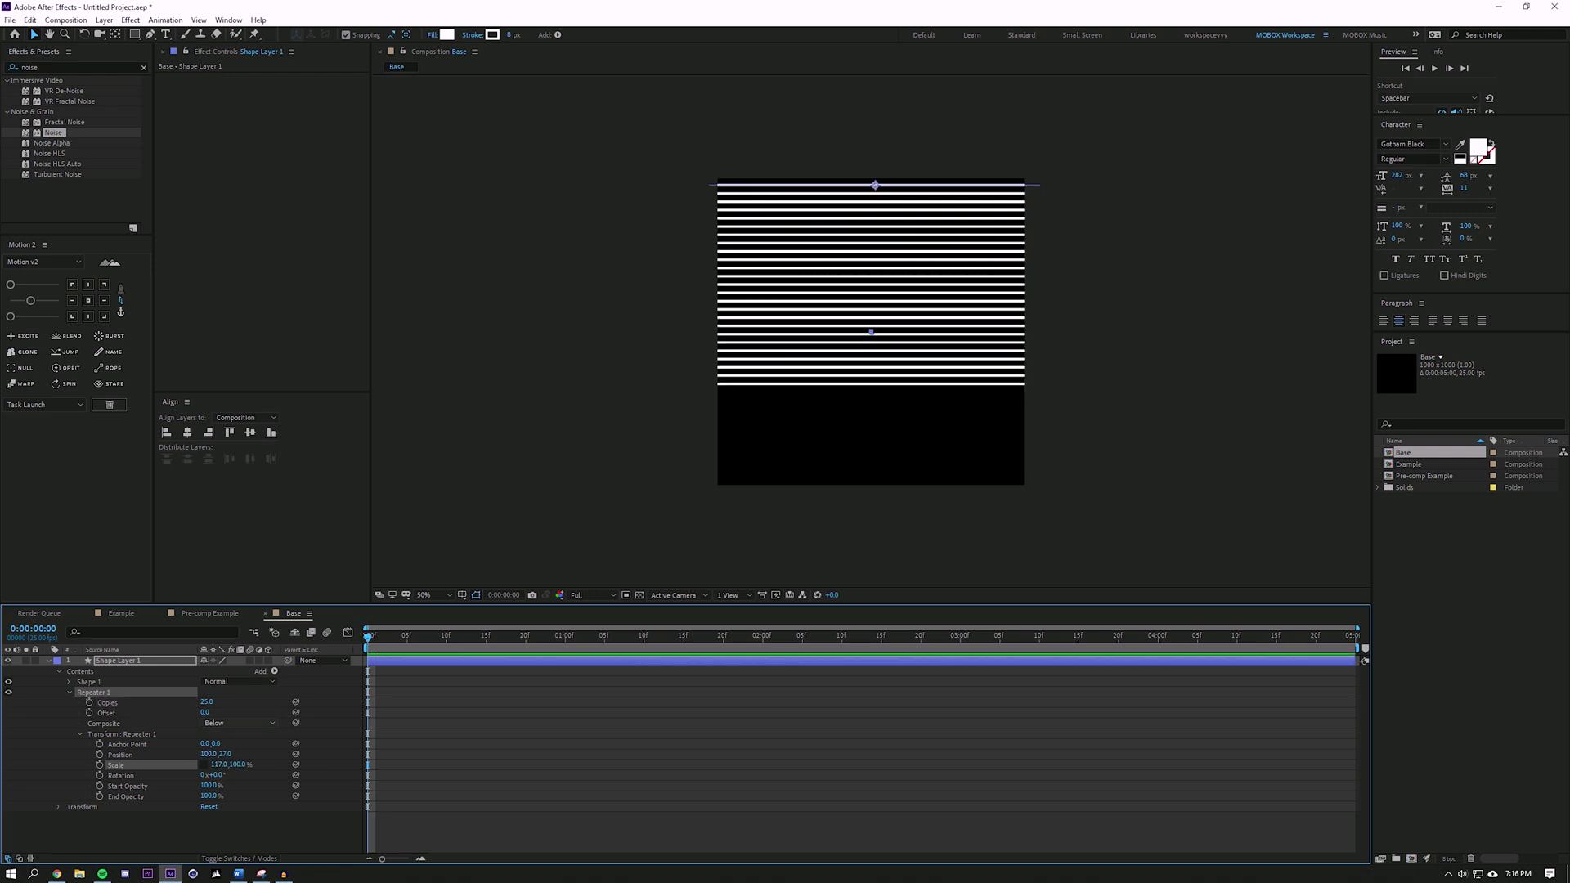
left_click_drag(207, 702, 219, 702)
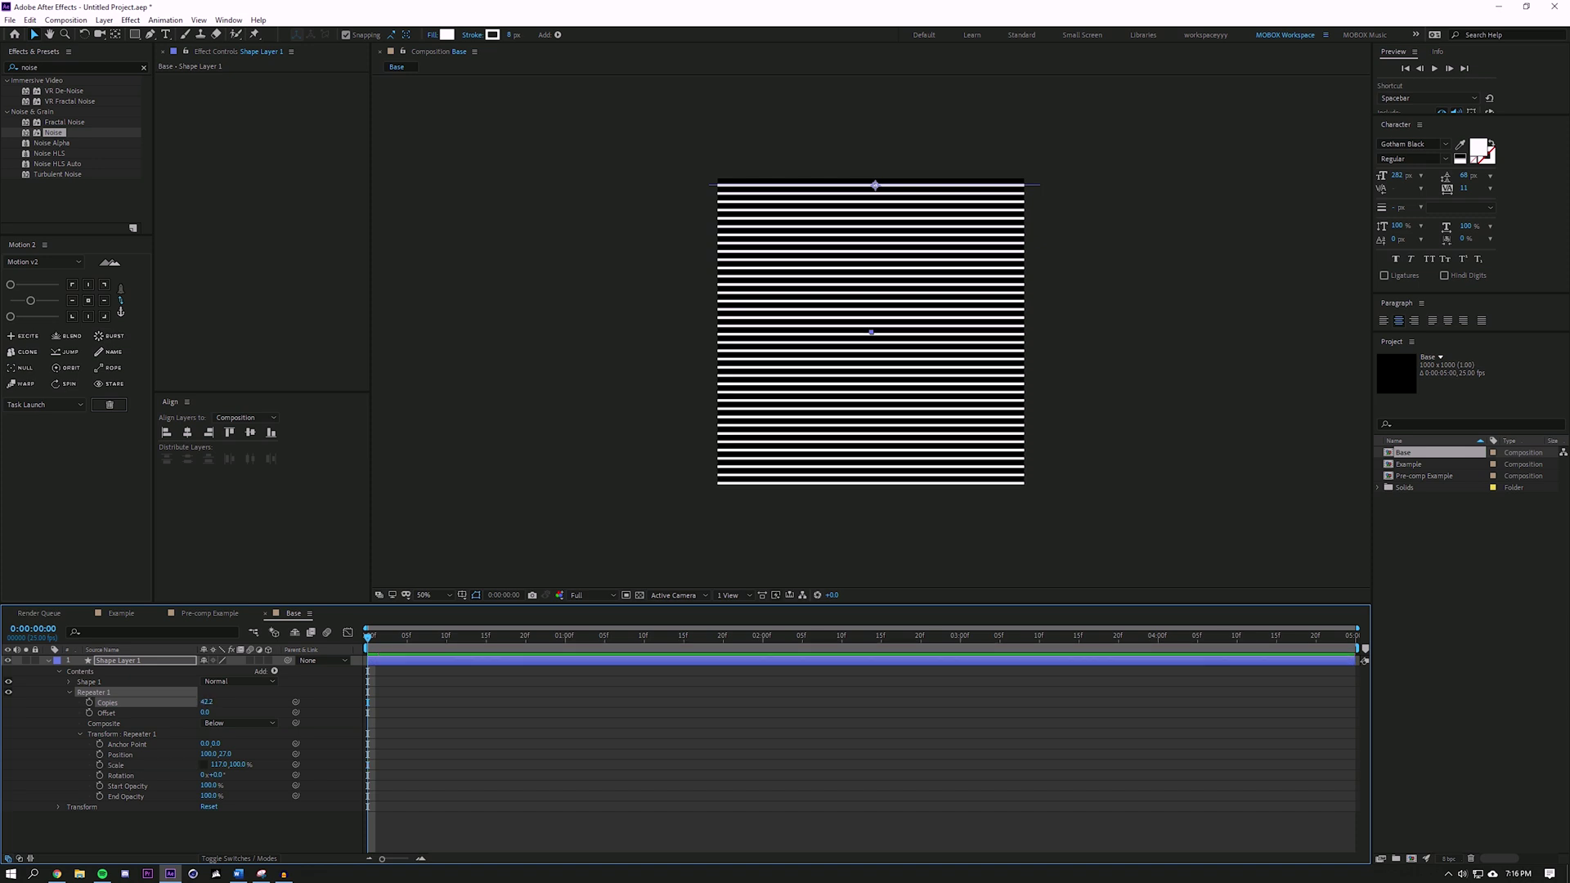
left_click(206, 701)
type("50")
key("Return")
Nudge the striped shape layer slightly upward to reduce the gap at the composition's top edge, and deselect it
scroll(871, 332, "up", 1)
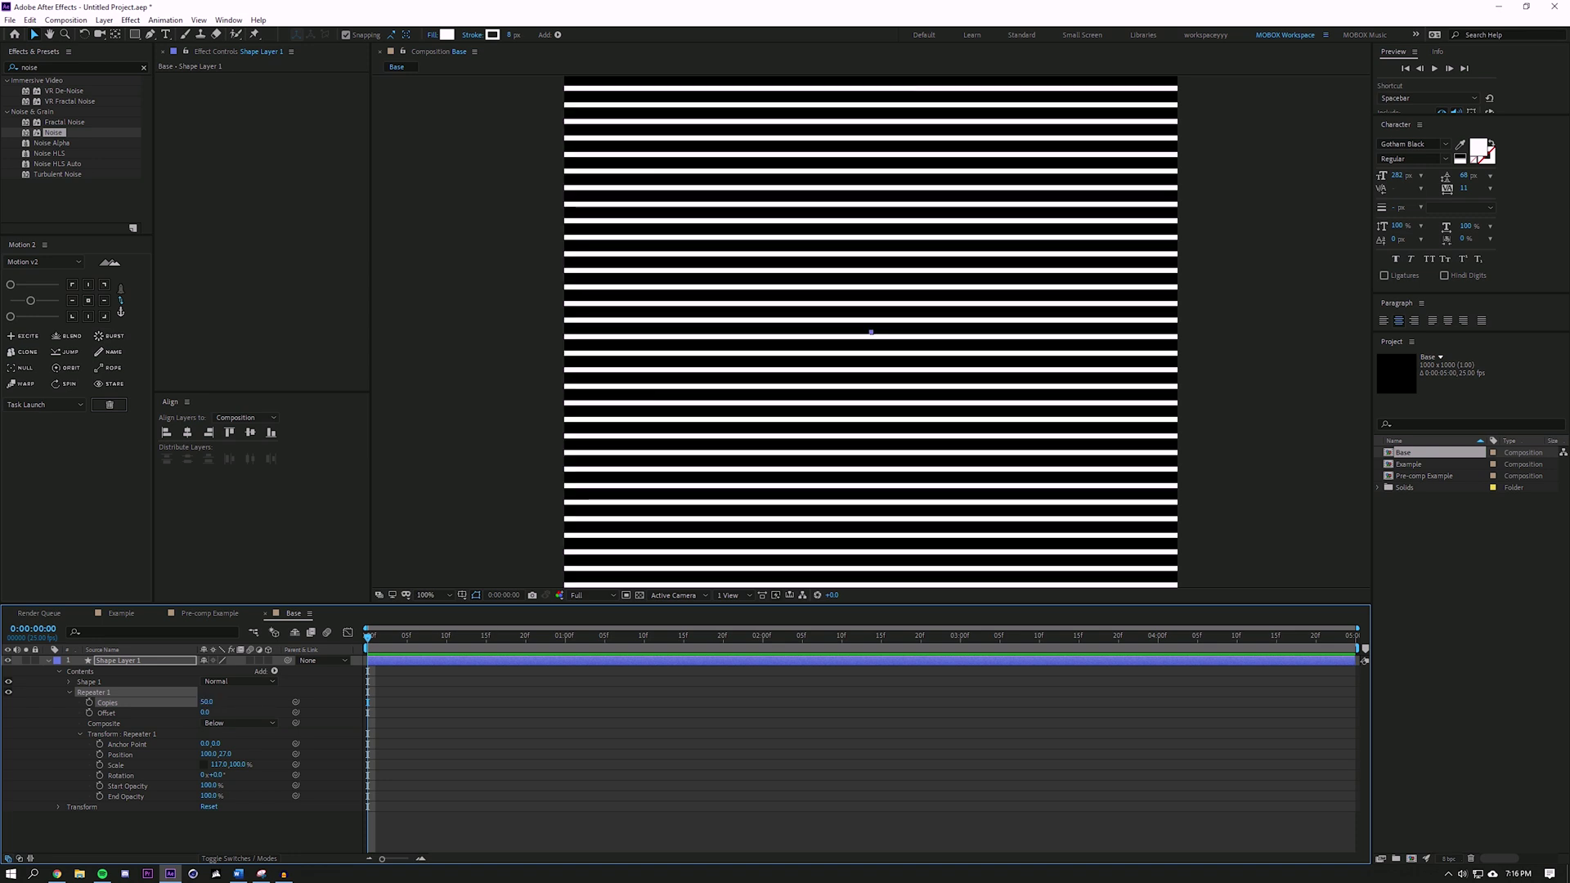
left_click_drag(871, 332, 914, 483)
scroll(913, 381, "down", 2)
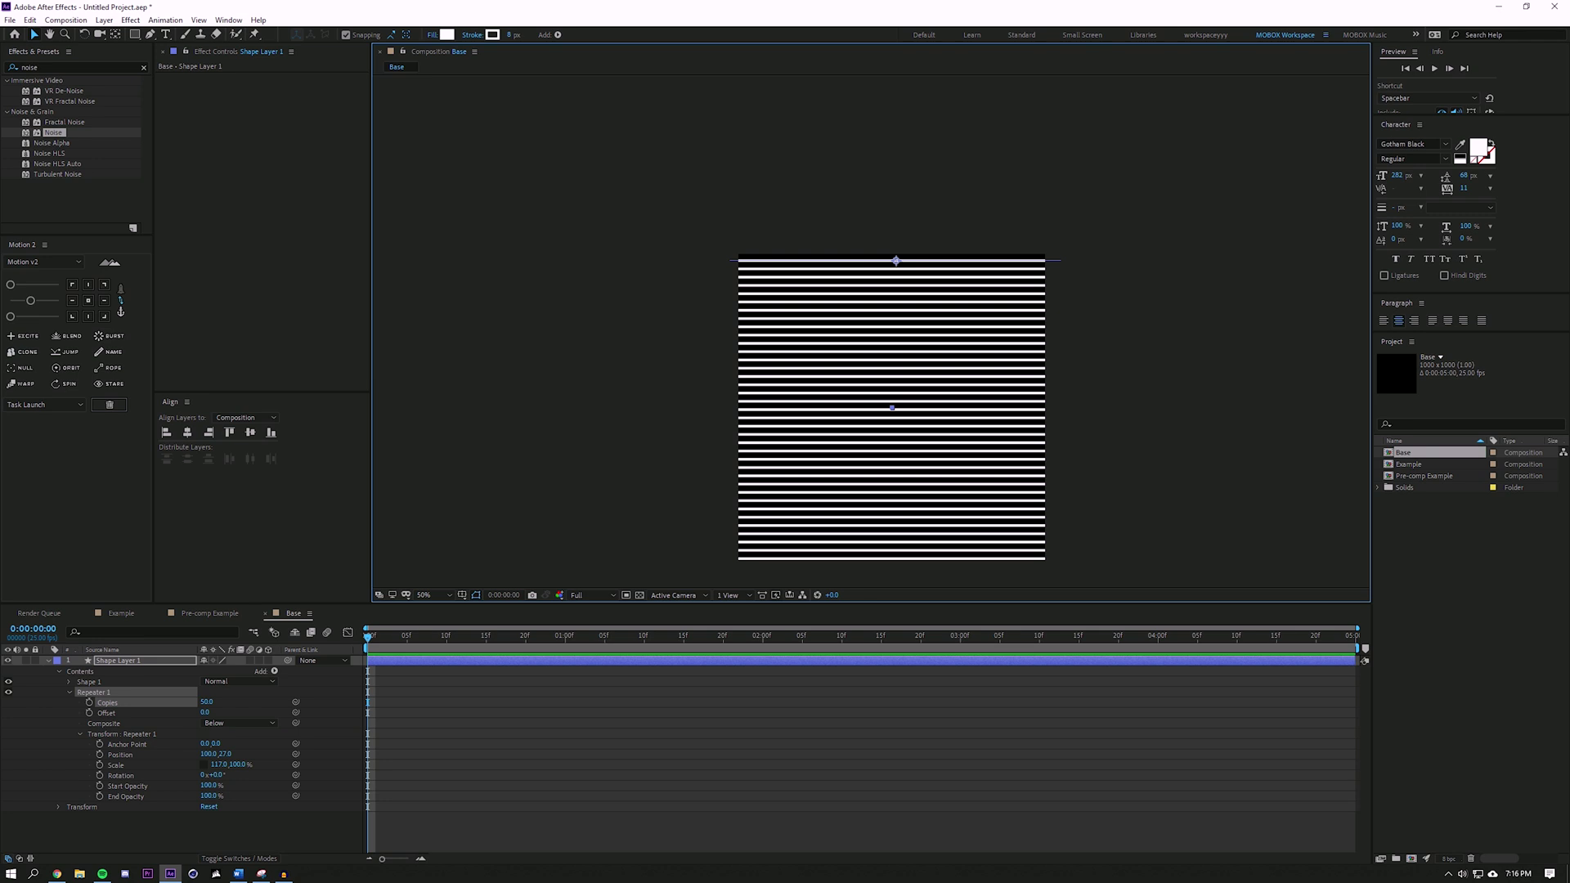
key("Up")
key("Up")
key("Up")
key("Up")
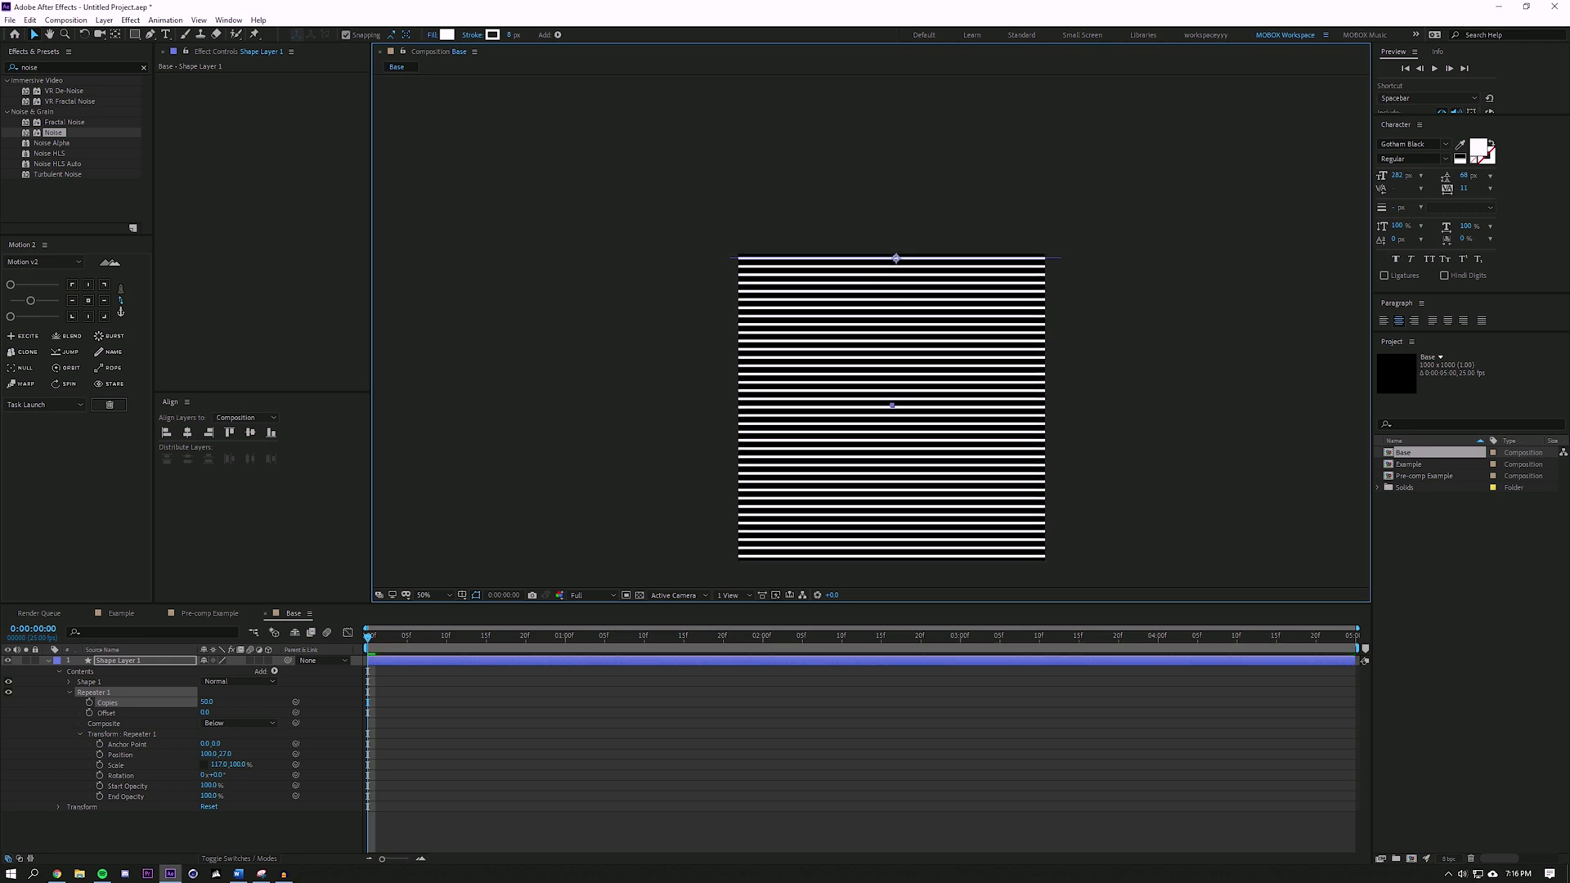
left_click_drag(908, 417, 879, 361)
left_click(507, 826)
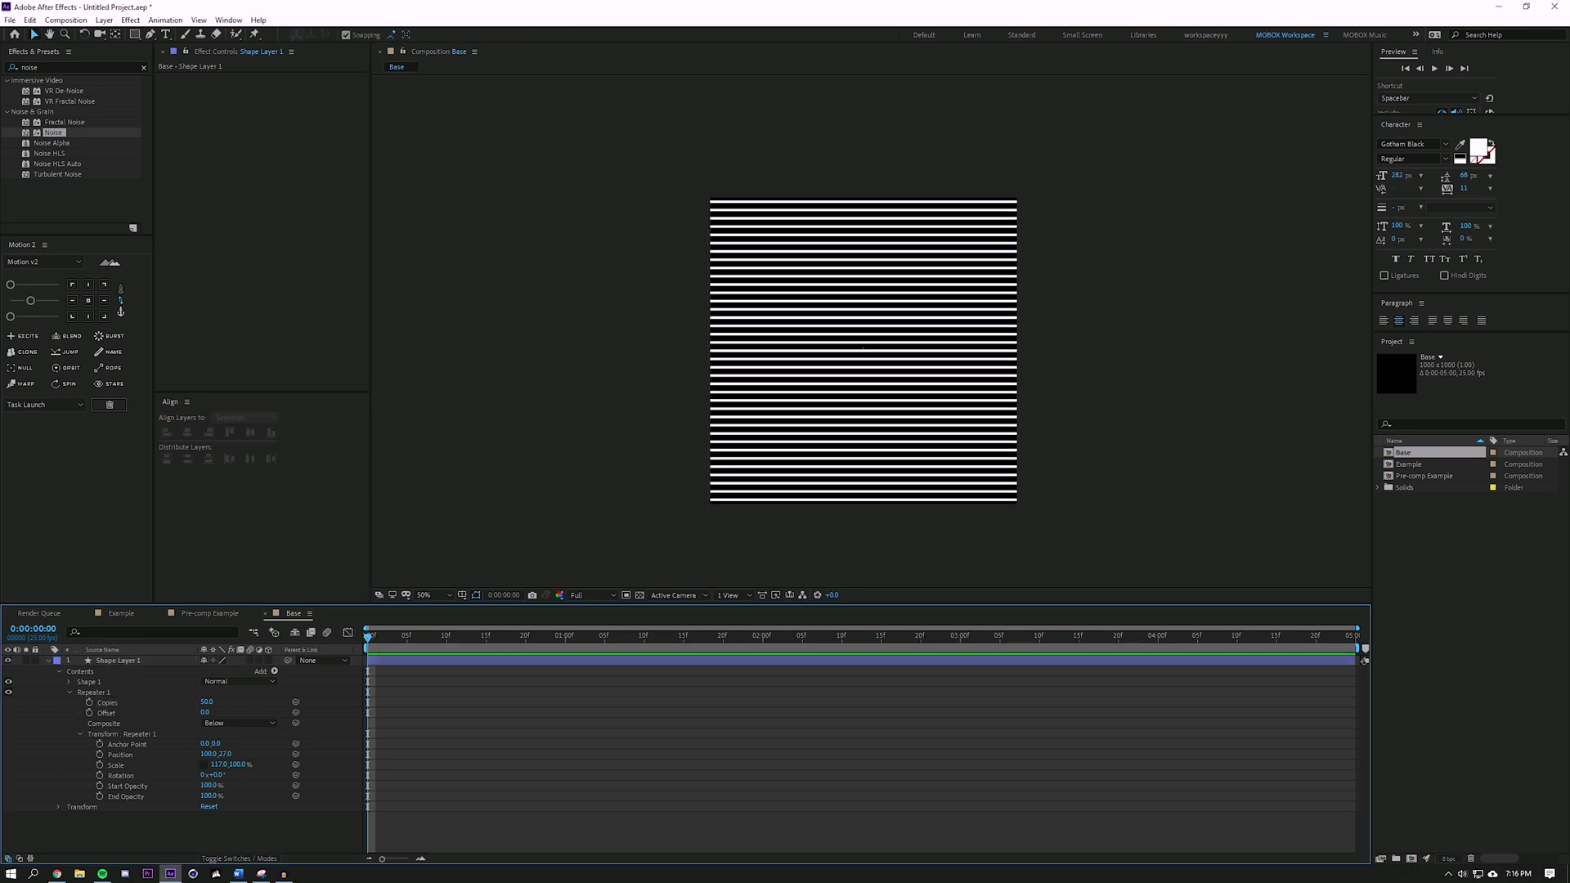
Examine the stripes at the composition's top edge up close, and fit the whole composition in the view up to 100%
scroll(872, 332, "up", 1)
left_click_drag(859, 245, 935, 495)
scroll(935, 494, "up", 1)
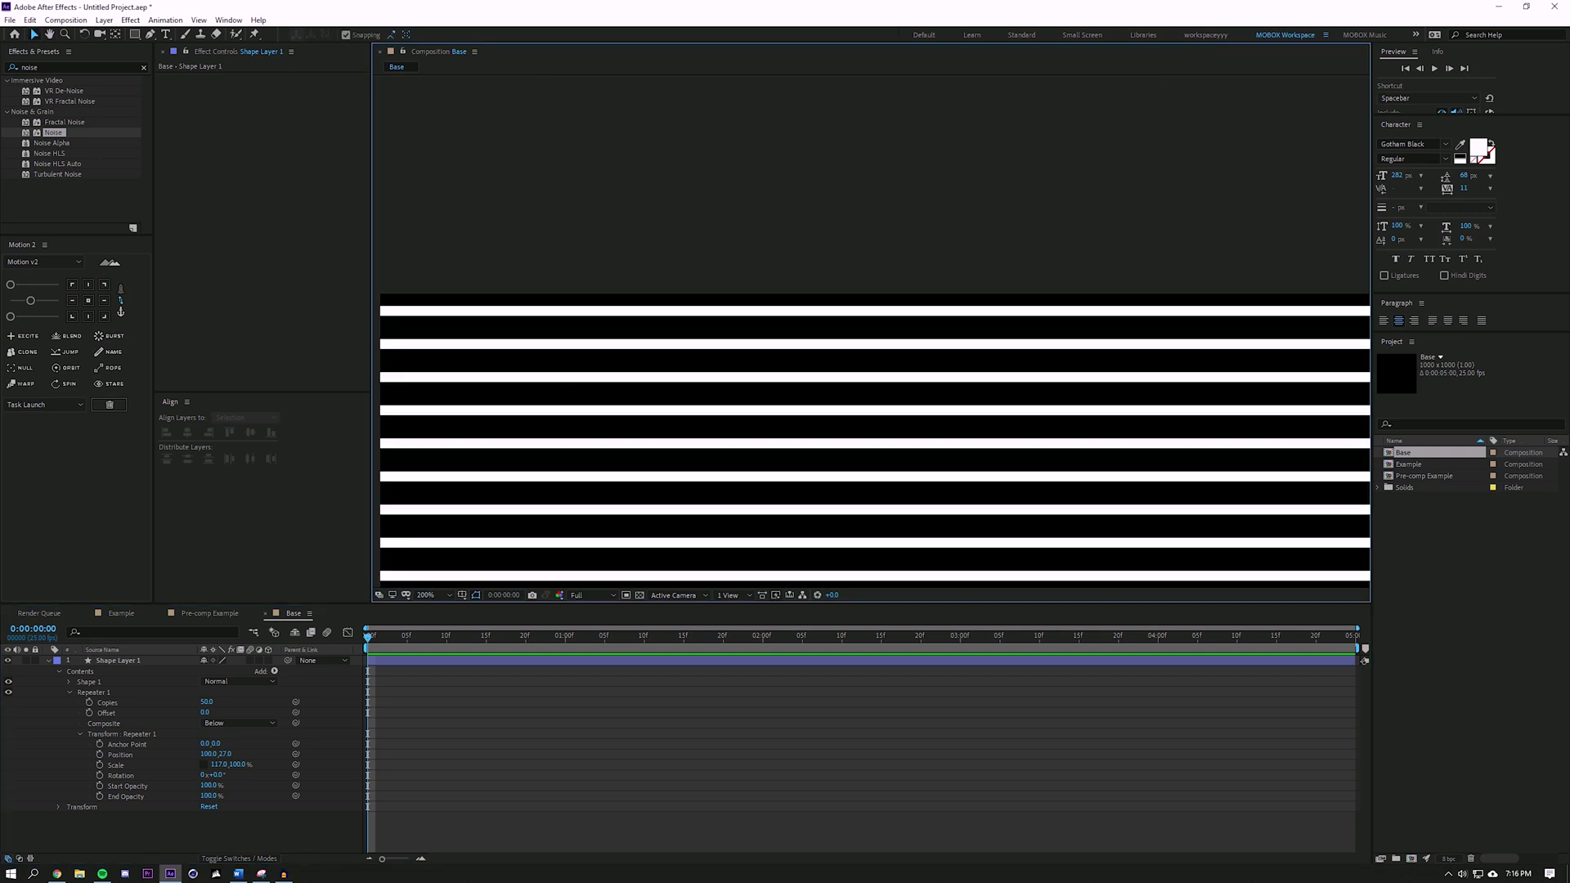
key("comma")
key("comma")
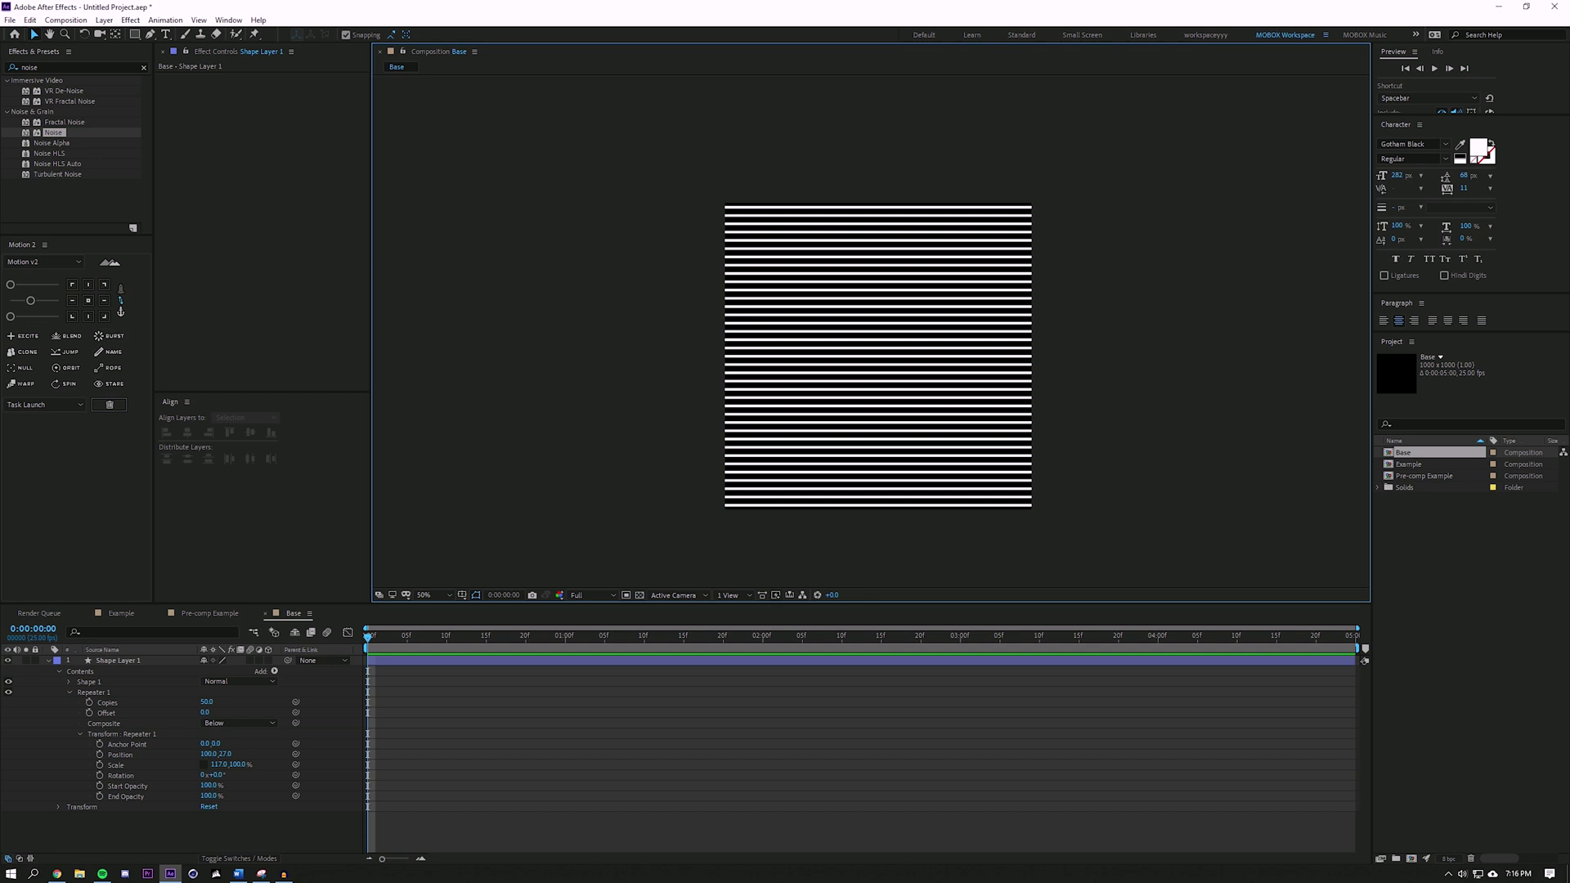
key("period")
left_click(442, 595)
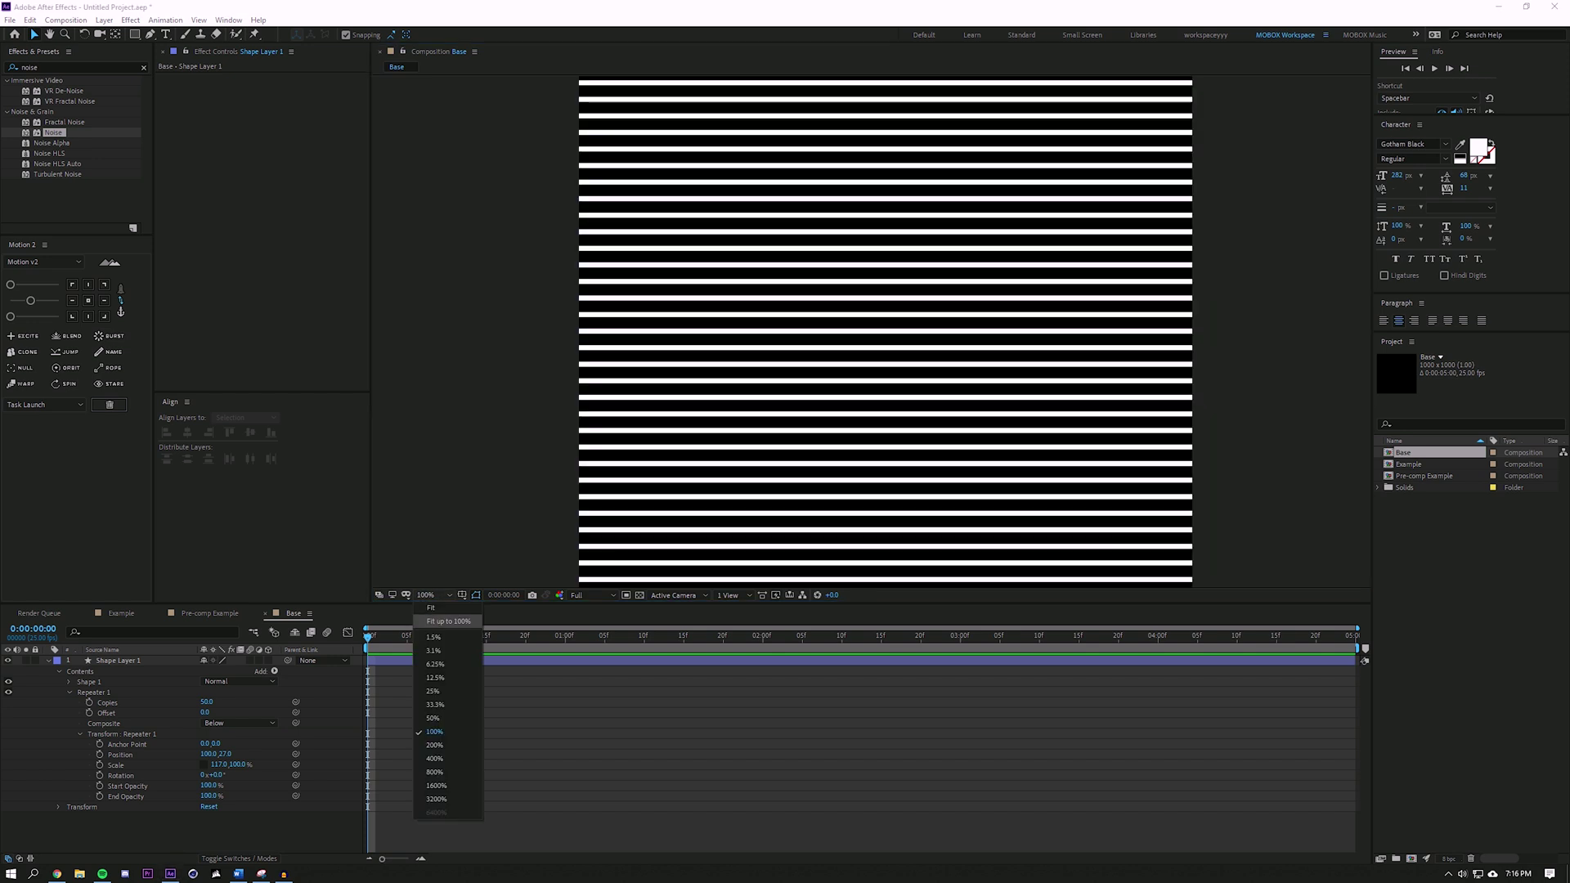
left_click(433, 621)
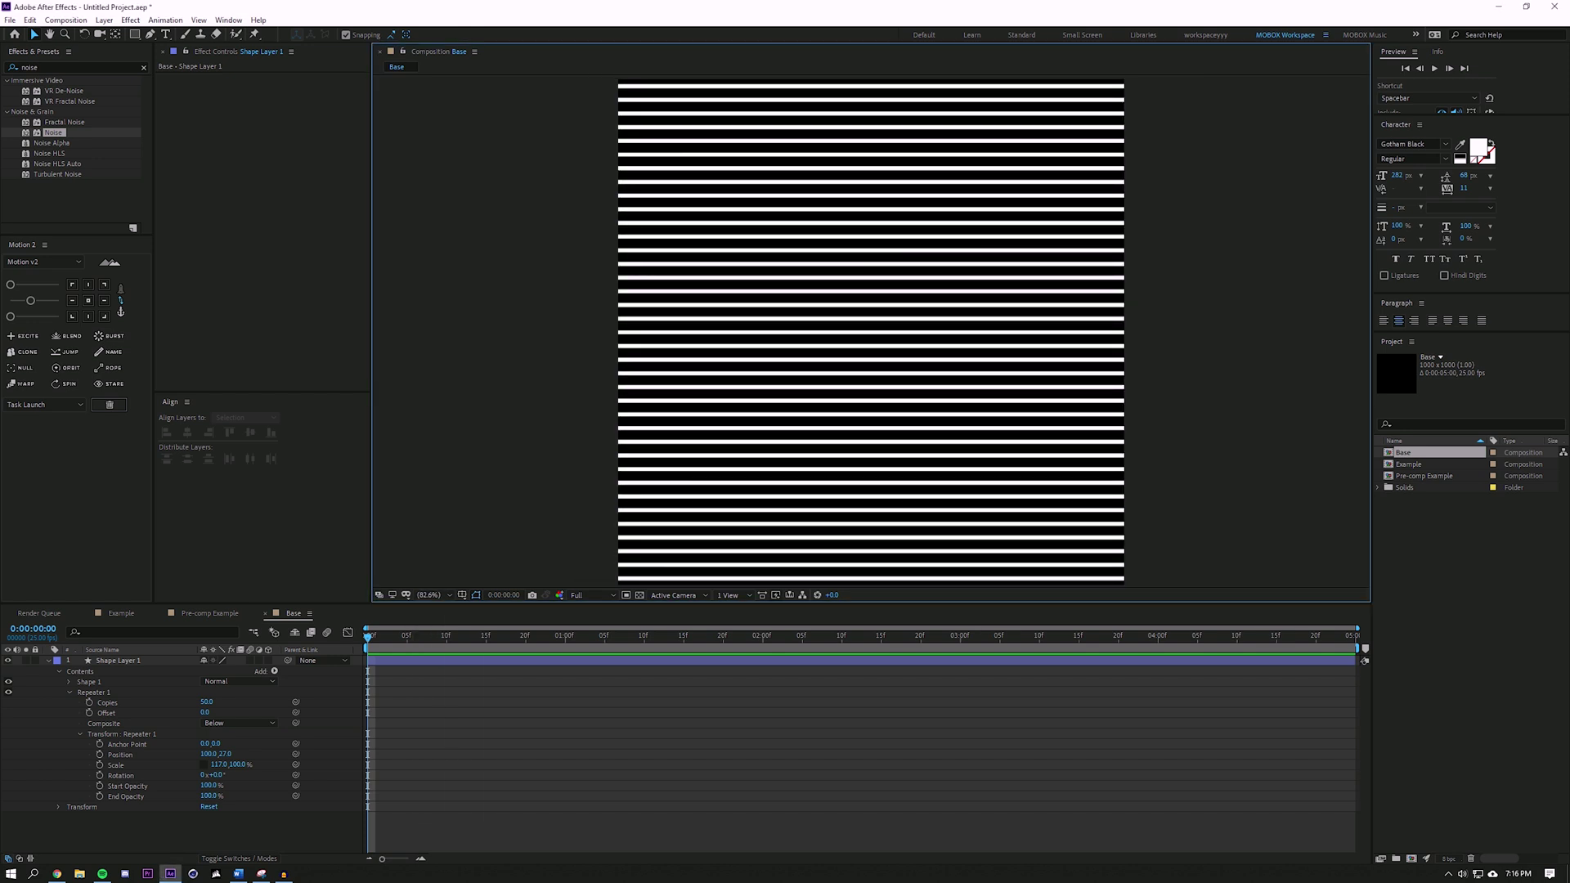
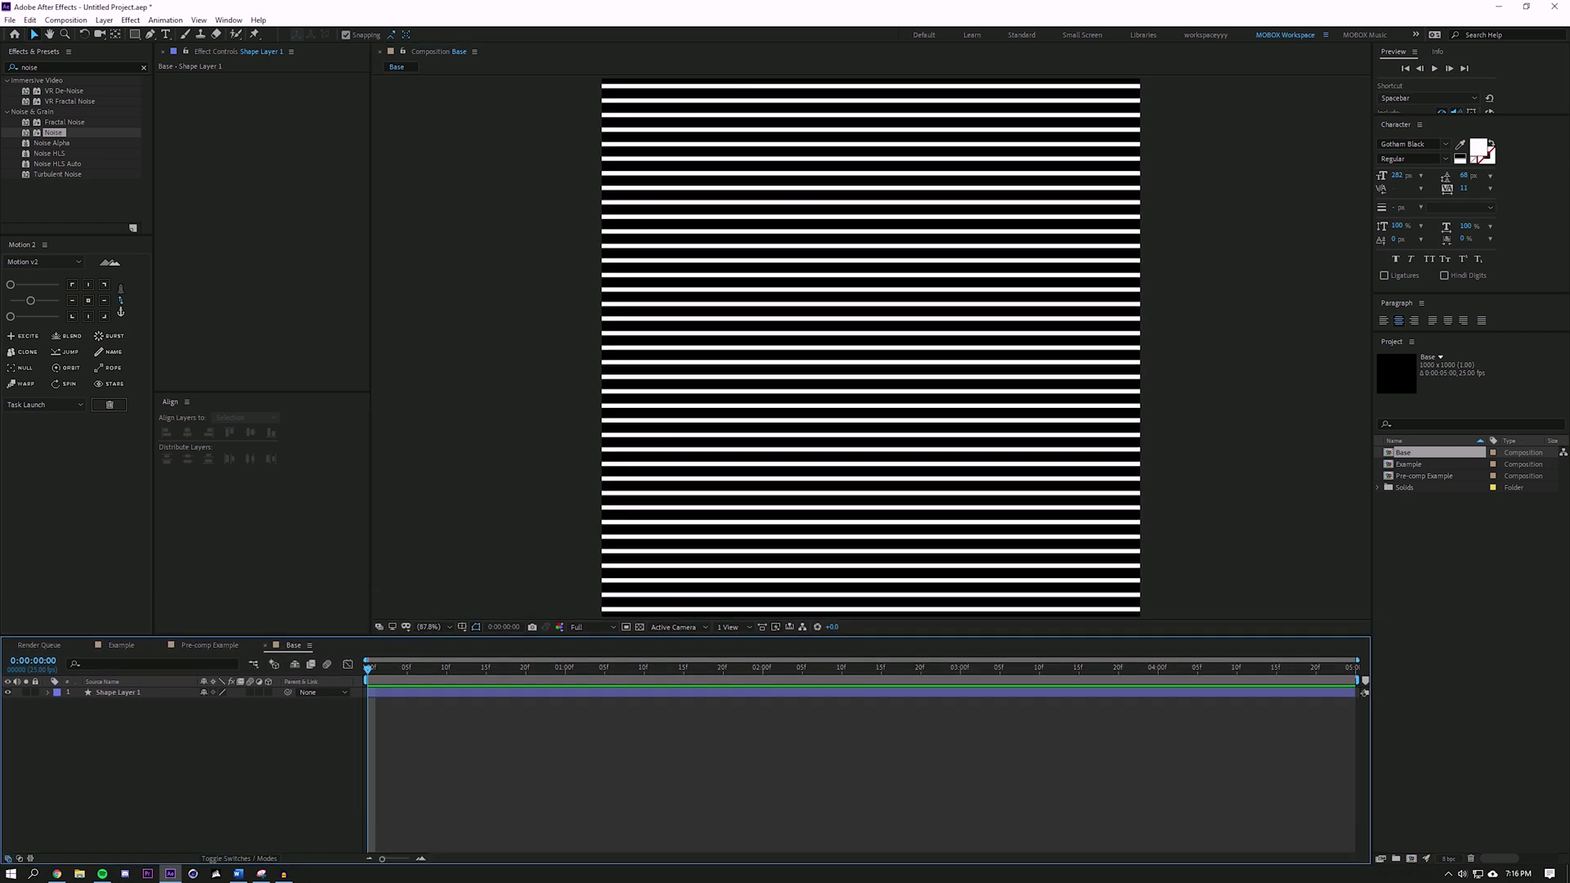
Add a text layer reading HELP over the stripes
key("ctrl+t")
left_click(802, 349)
type("h")
key("BackSpace")
type("HELP")
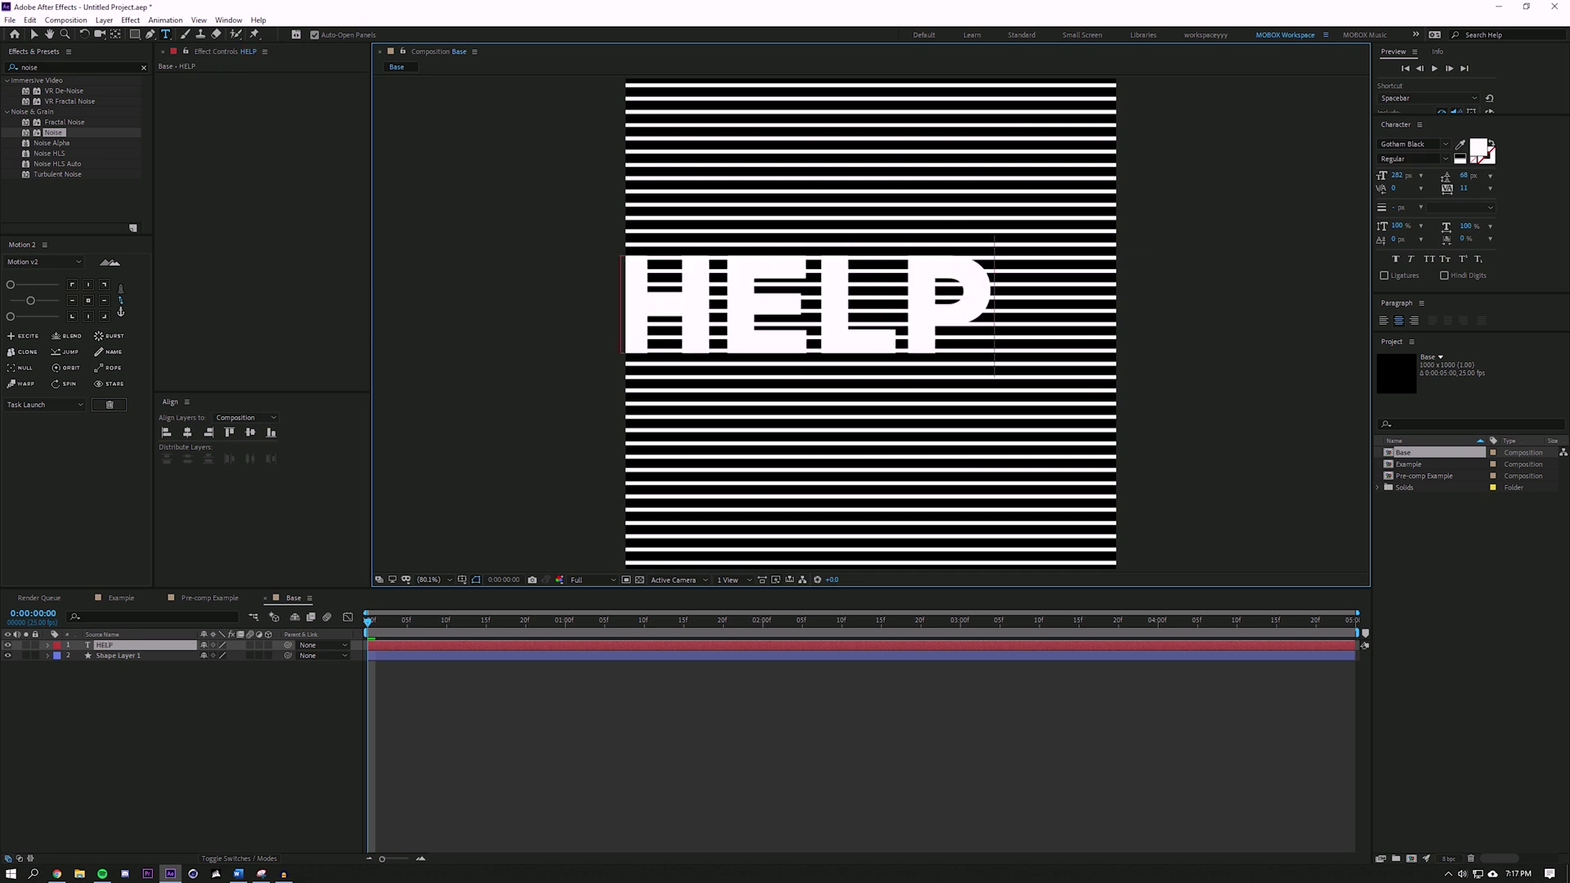
left_click(35, 34)
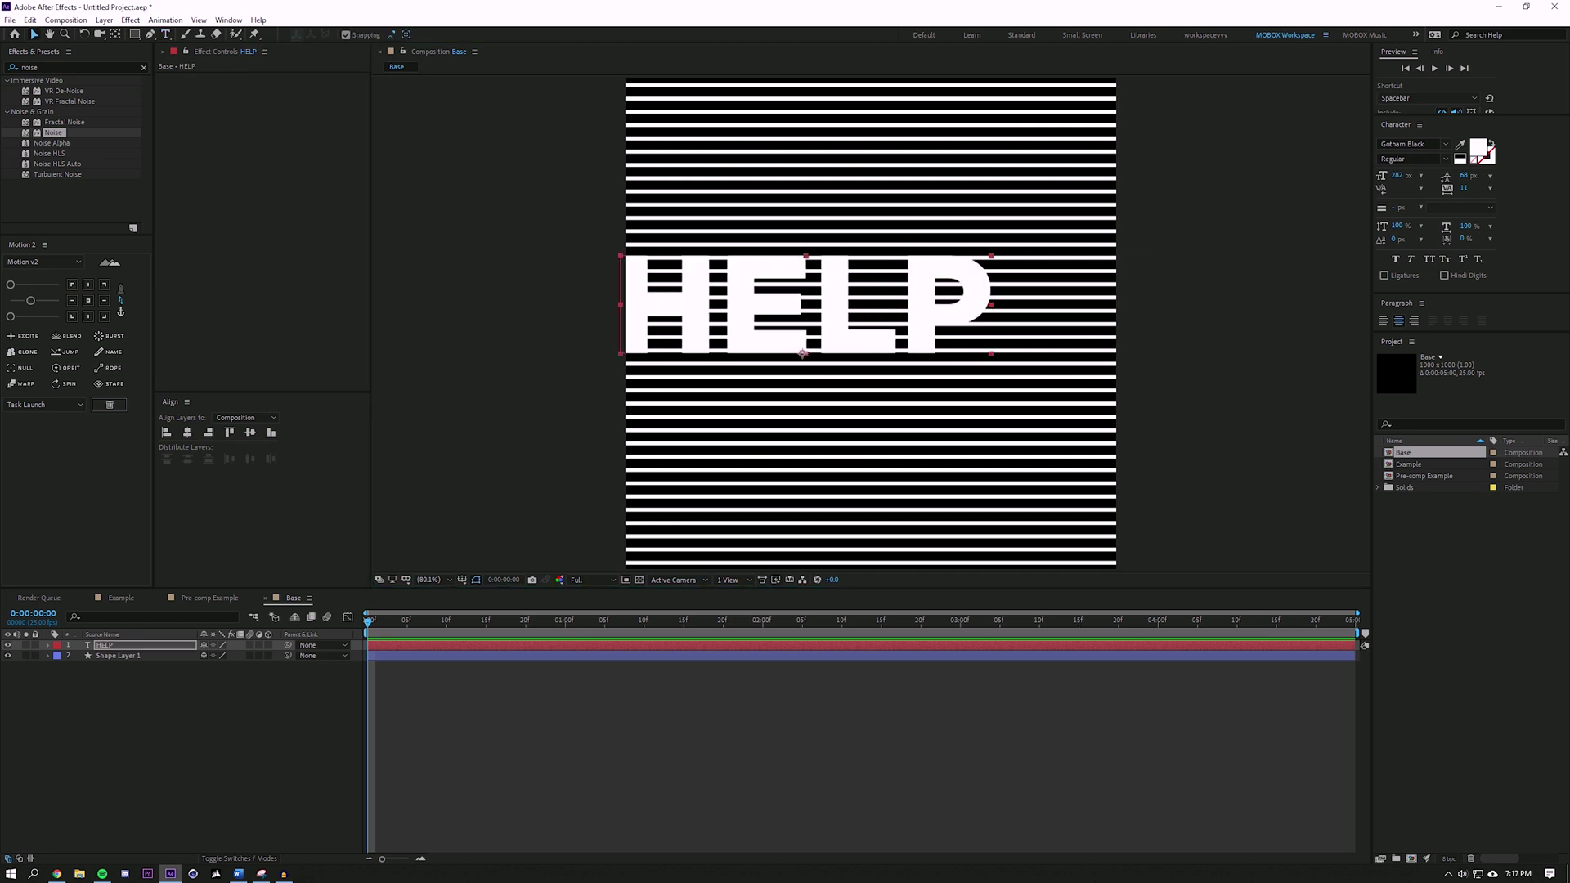
Center the HELP layer's anchor point and align the text to the composition's vertical and horizontal center
left_click(89, 300)
left_click(250, 431)
left_click(187, 432)
key("Caps_Lock")
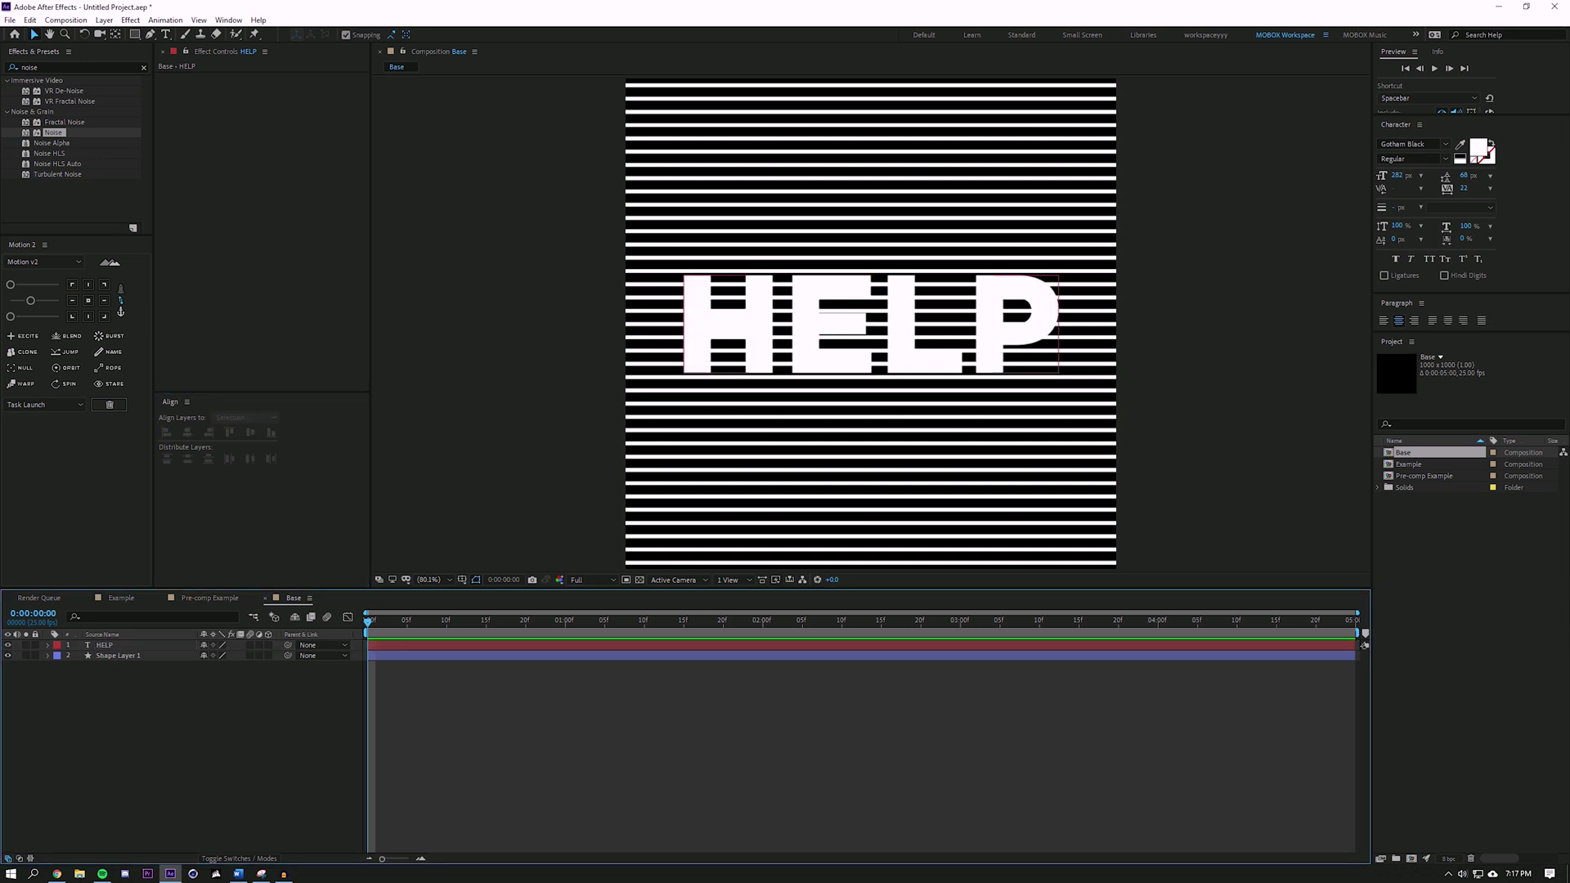
Find the Fast Box Blur effect and apply it to the HELP text
left_click(67, 68)
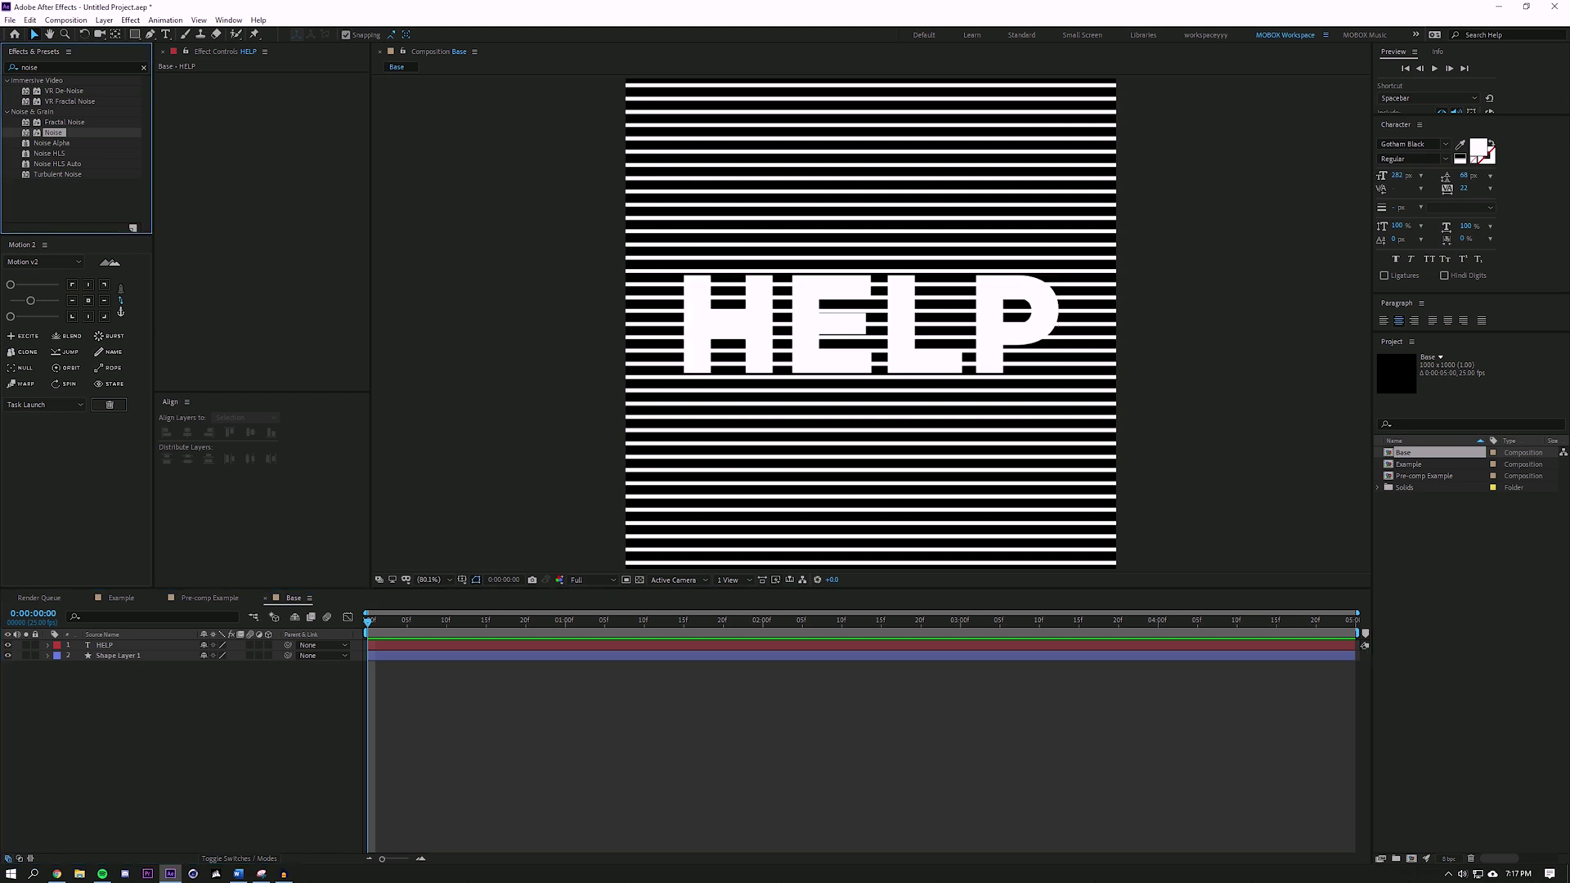
type("fast")
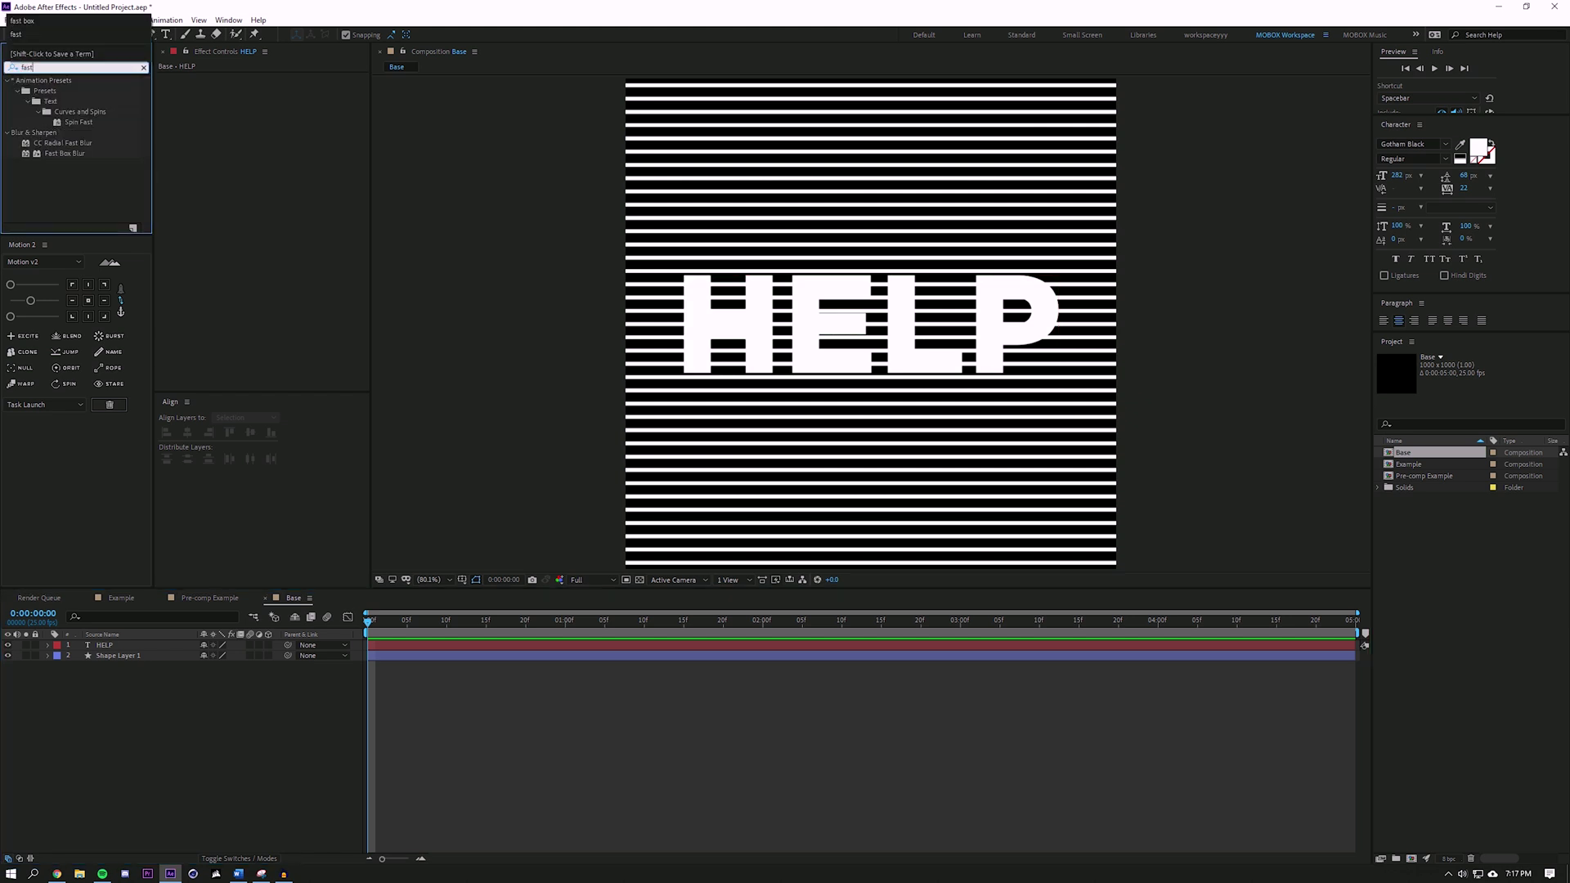
key("Return")
left_click_drag(65, 153, 761, 297)
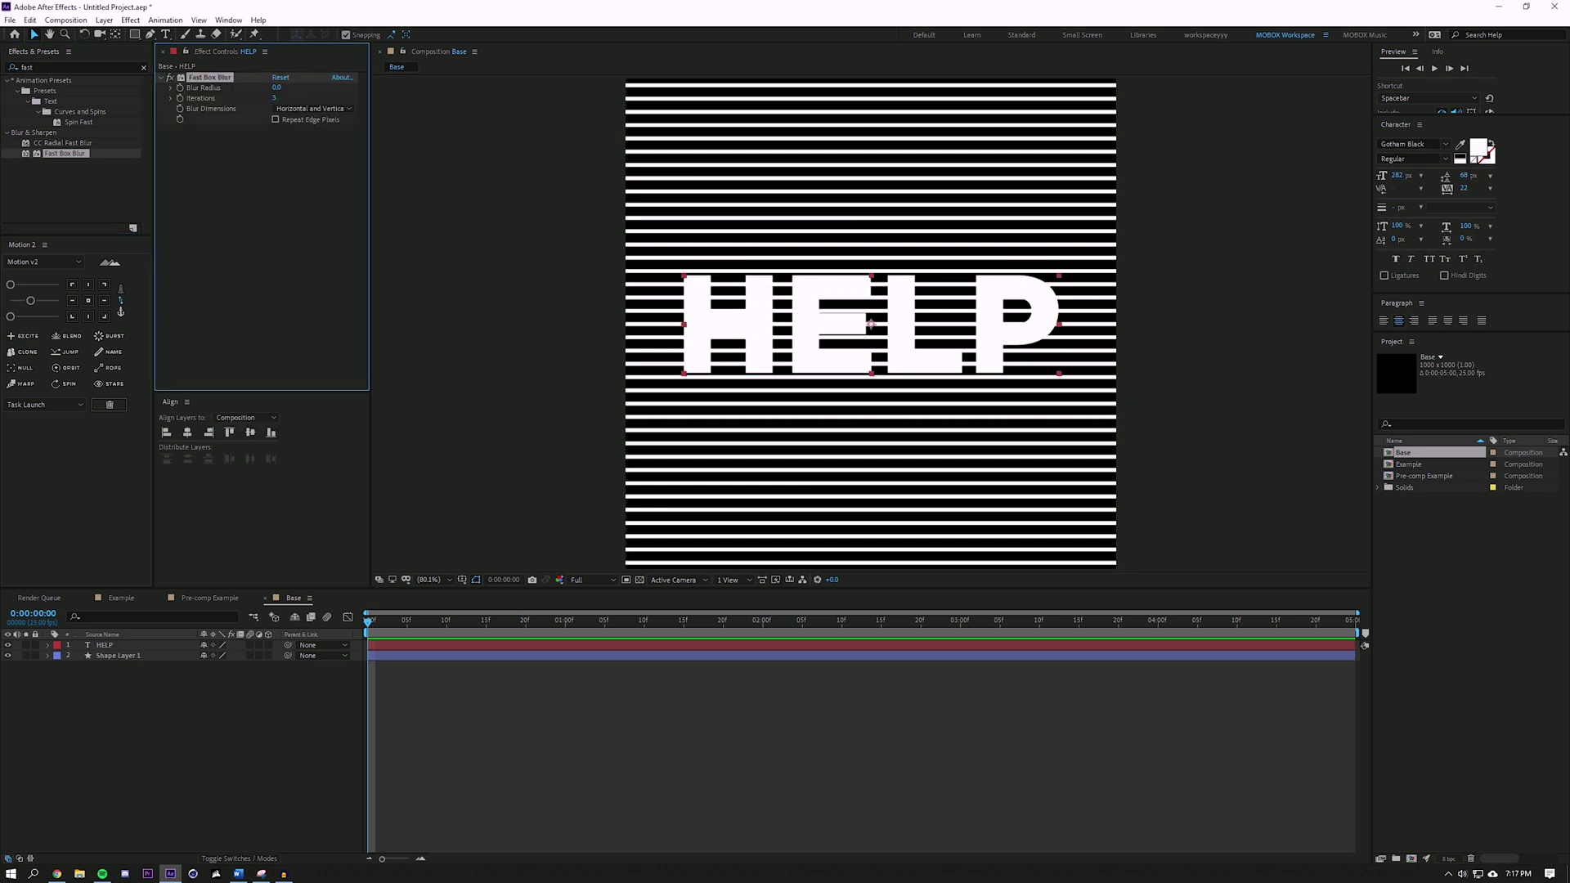
Set the HELP text's Fast Box Blur radius to 3 and deselect the layer
left_click_drag(276, 88, 341, 88)
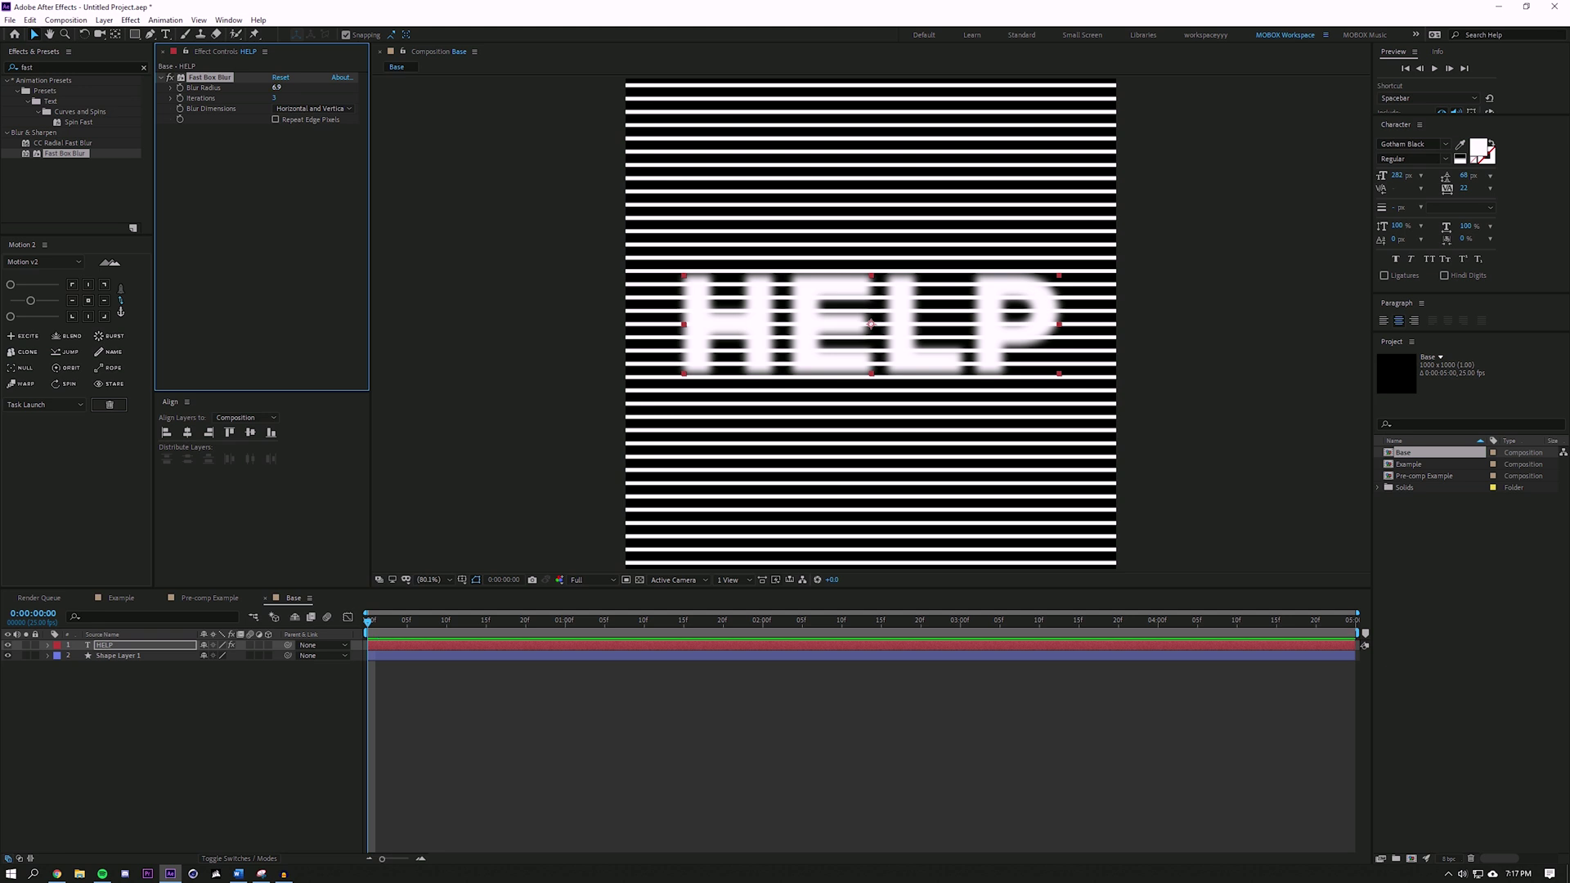
left_click(277, 87)
type("3")
key("Return")
left_click(685, 736)
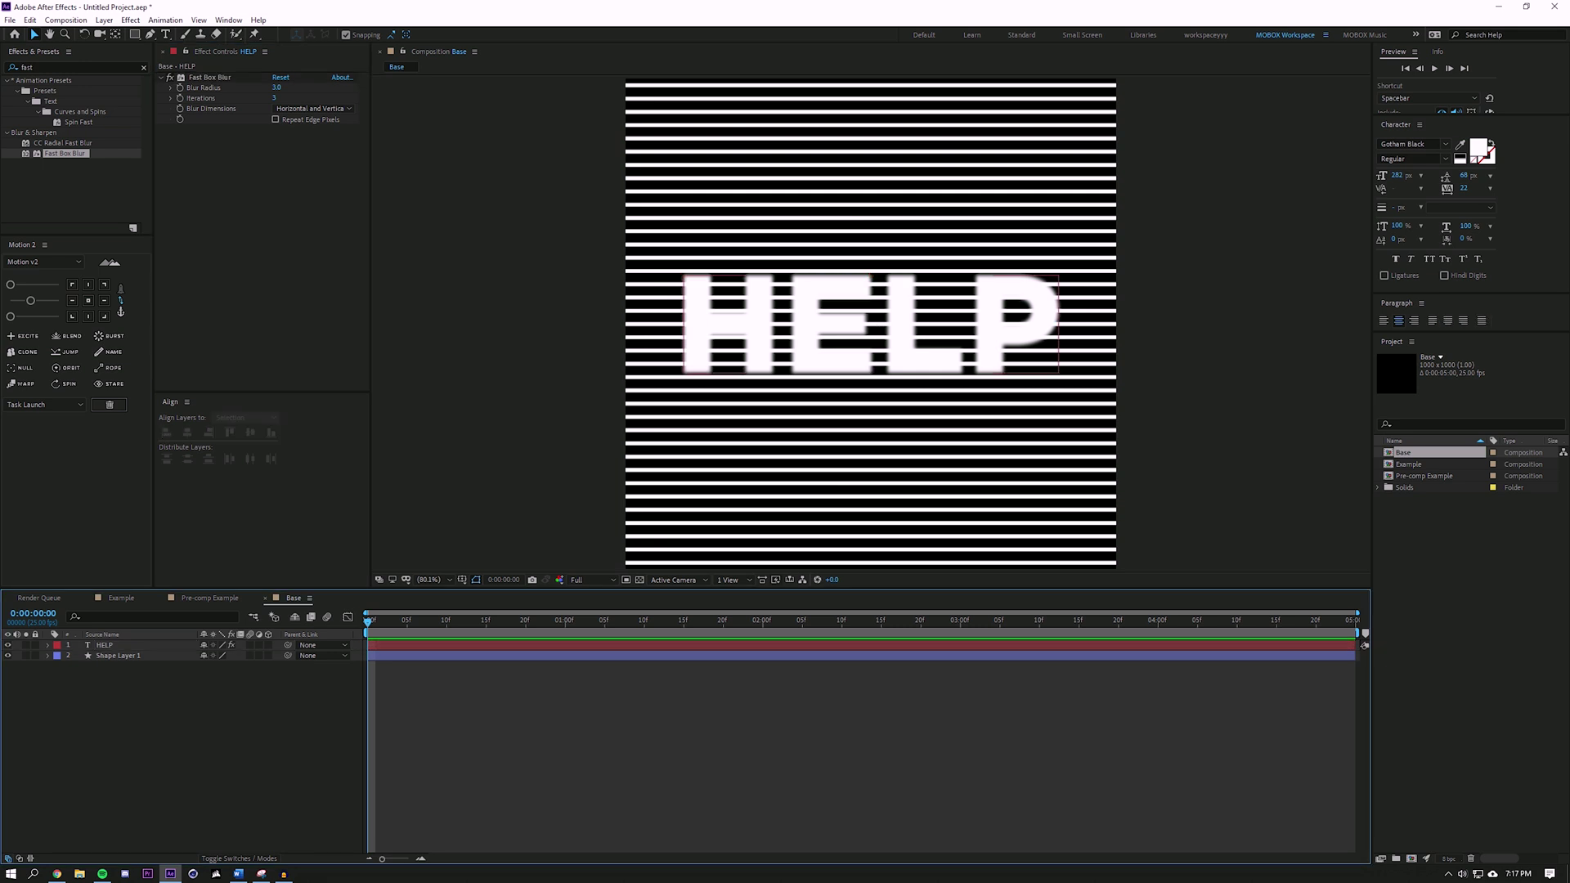
Find the Displacement Map effect and apply it to the stripes shape layer
scroll(842, 327, "down", 1)
scroll(842, 327, "up", 1)
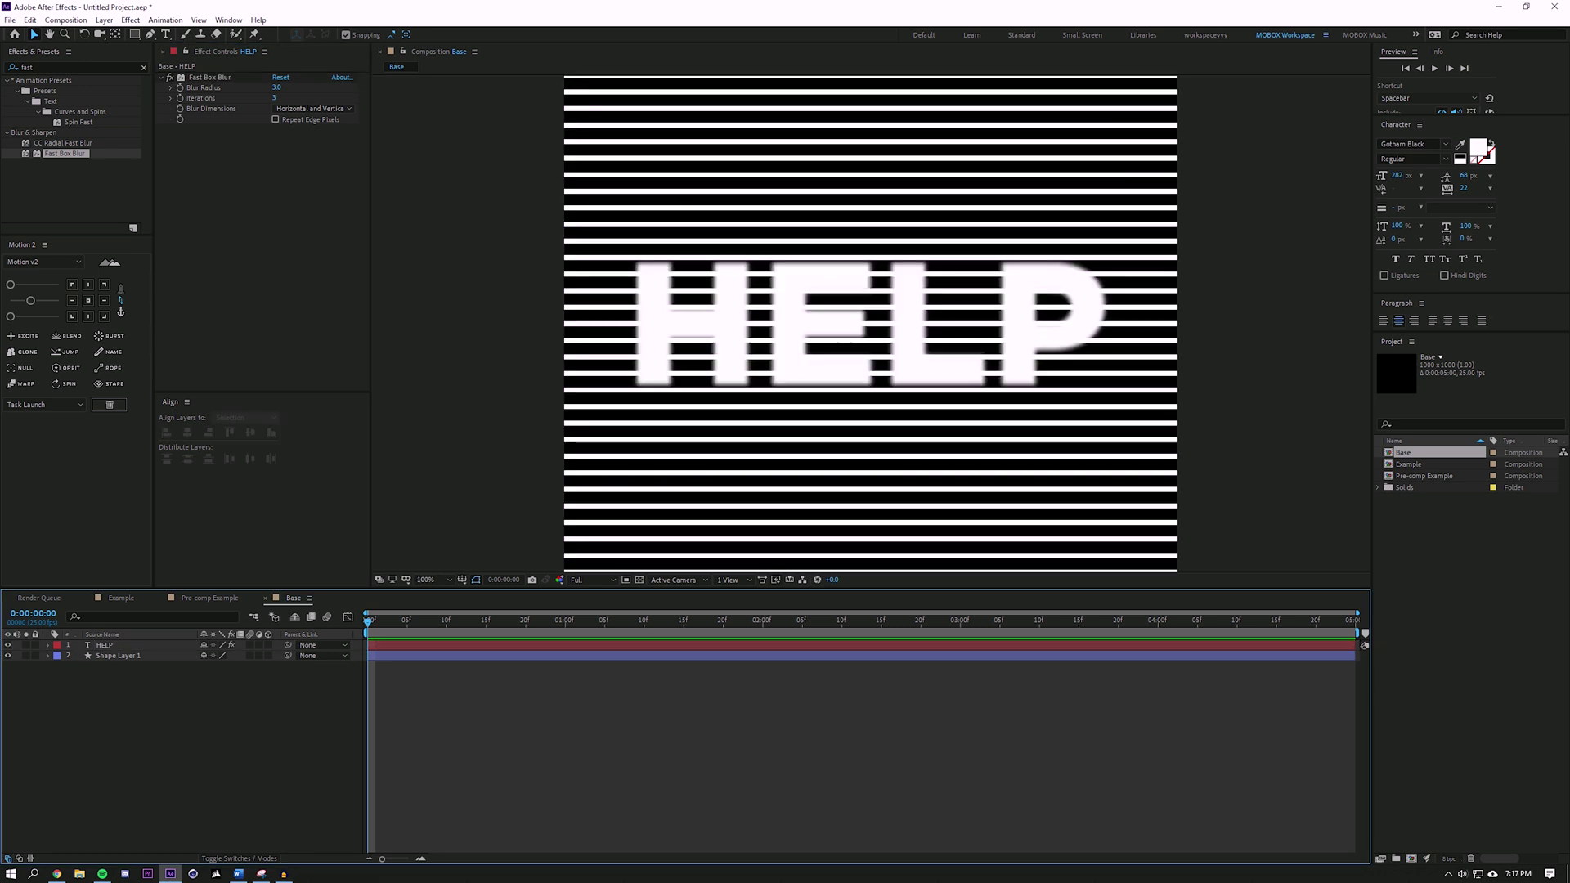
left_click(49, 68)
type("displa")
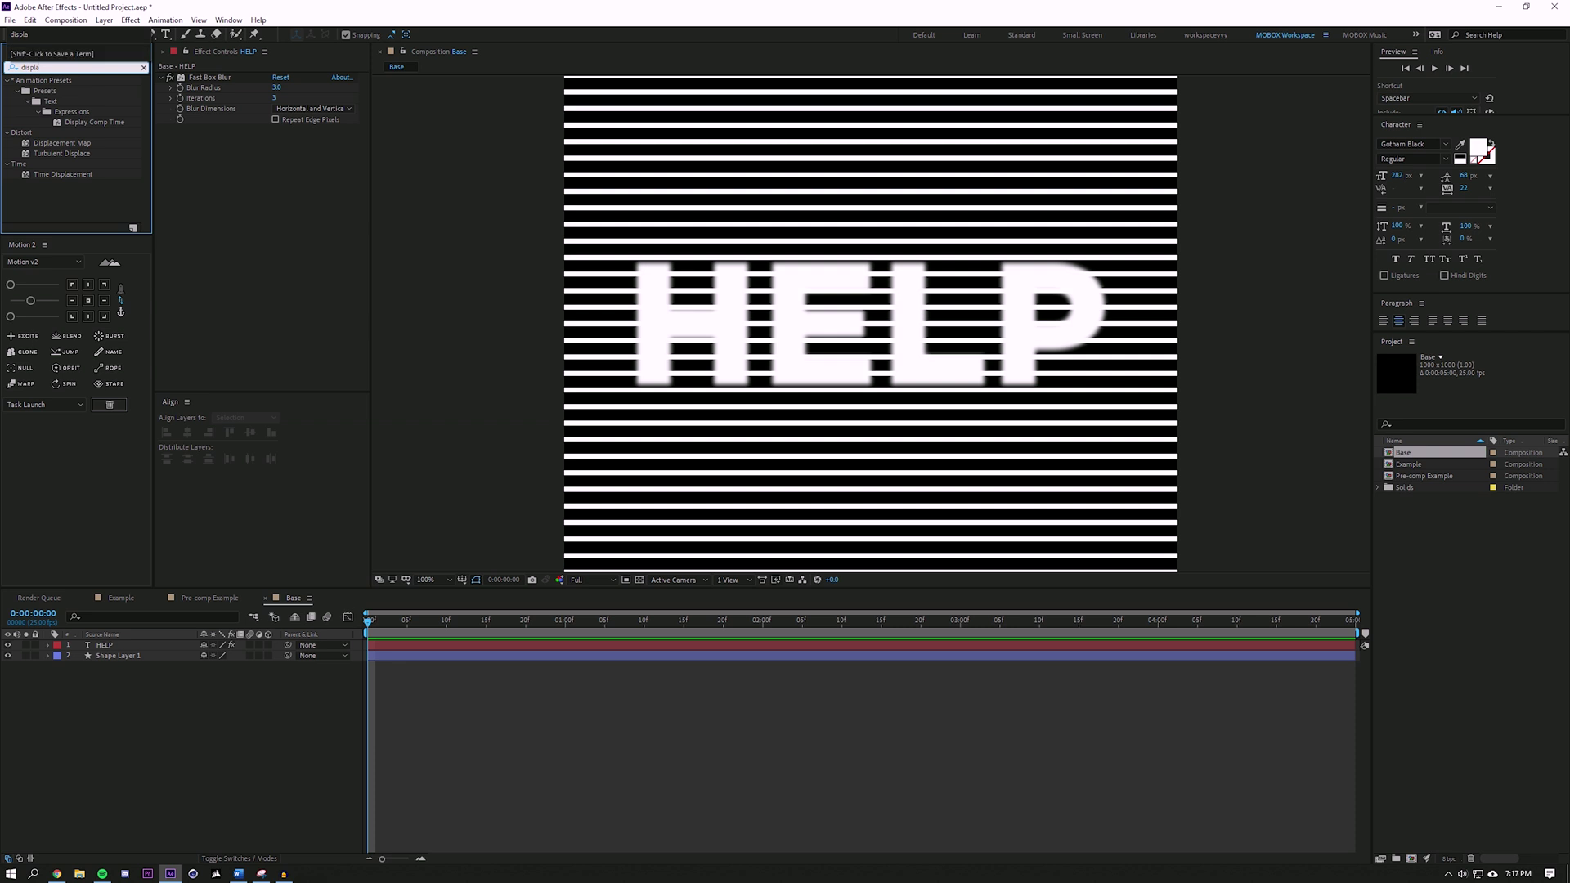
left_click_drag(62, 142, 118, 655)
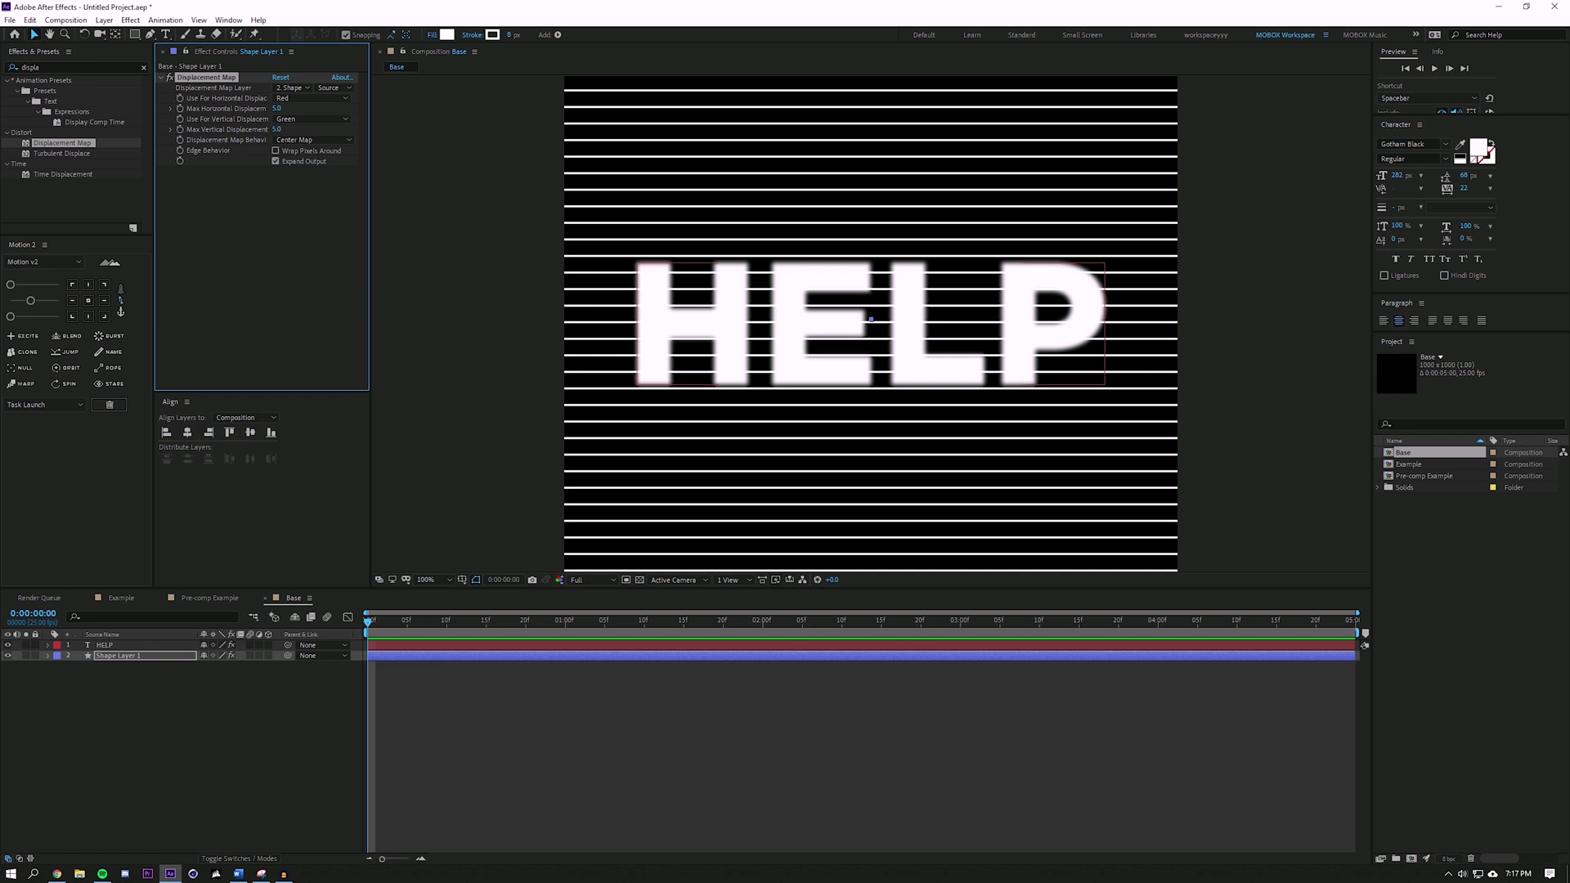
Set the Displacement Map's map layer to HELP, sampled with Effects & Masks
left_click(293, 87)
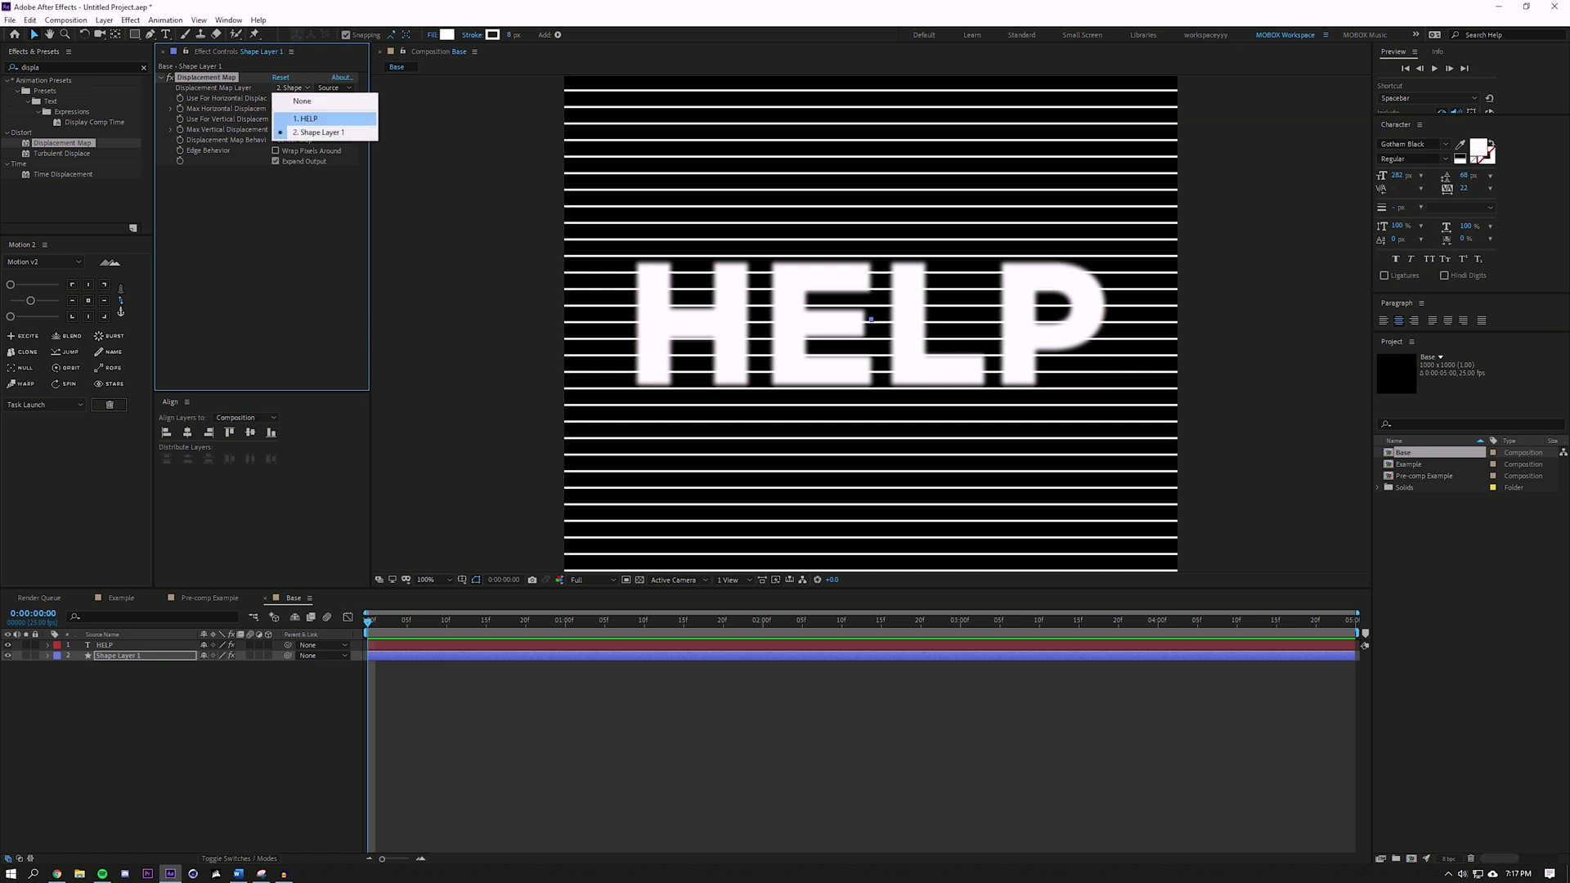
left_click(305, 118)
left_click(331, 87)
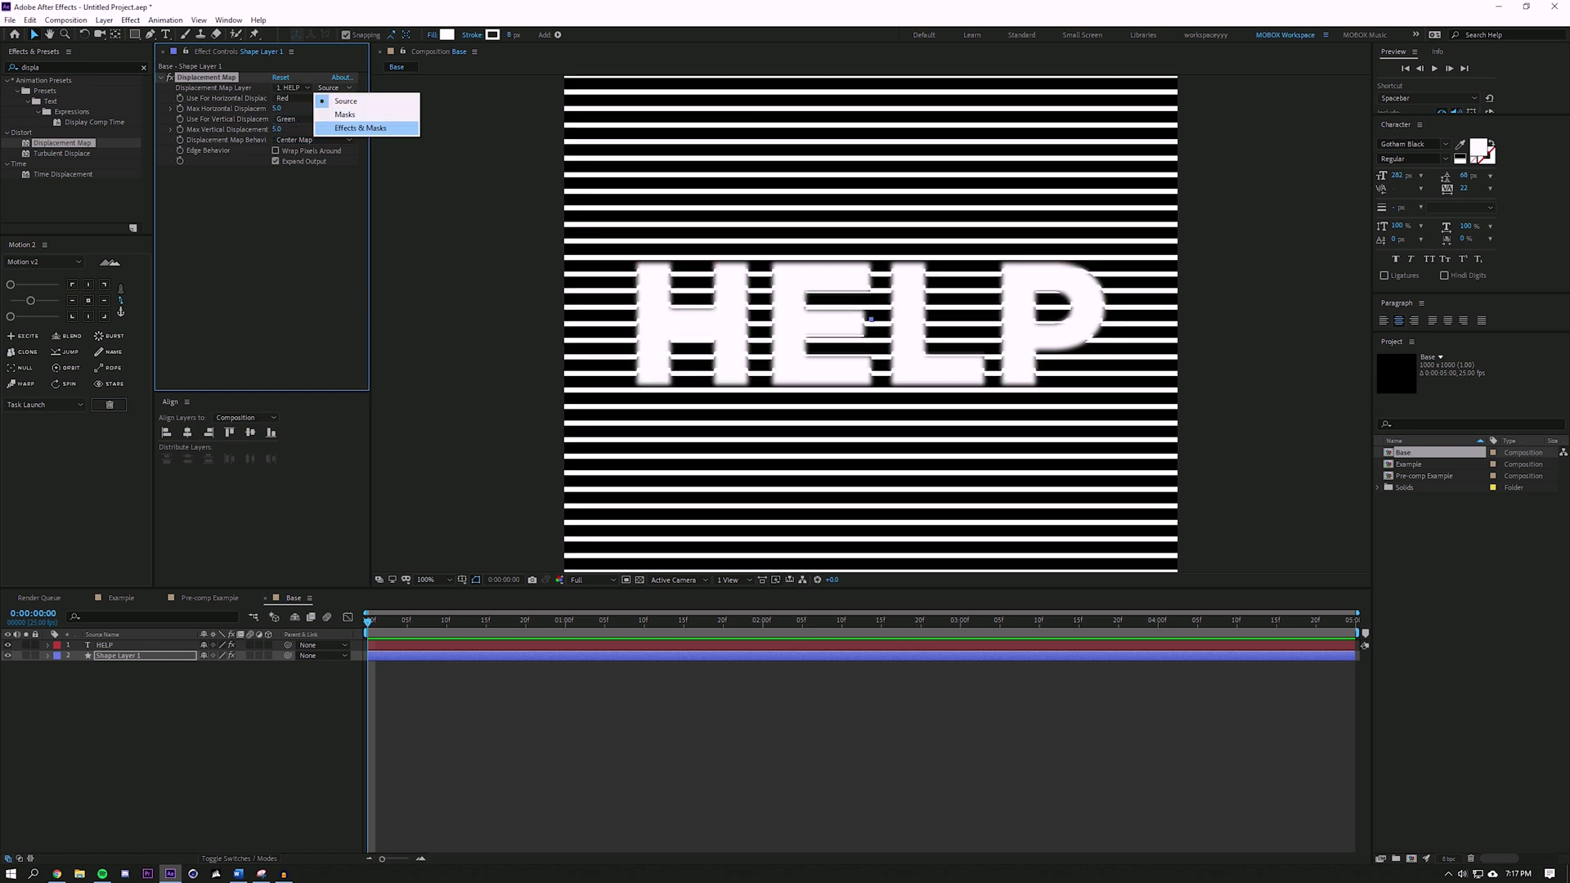
left_click(360, 128)
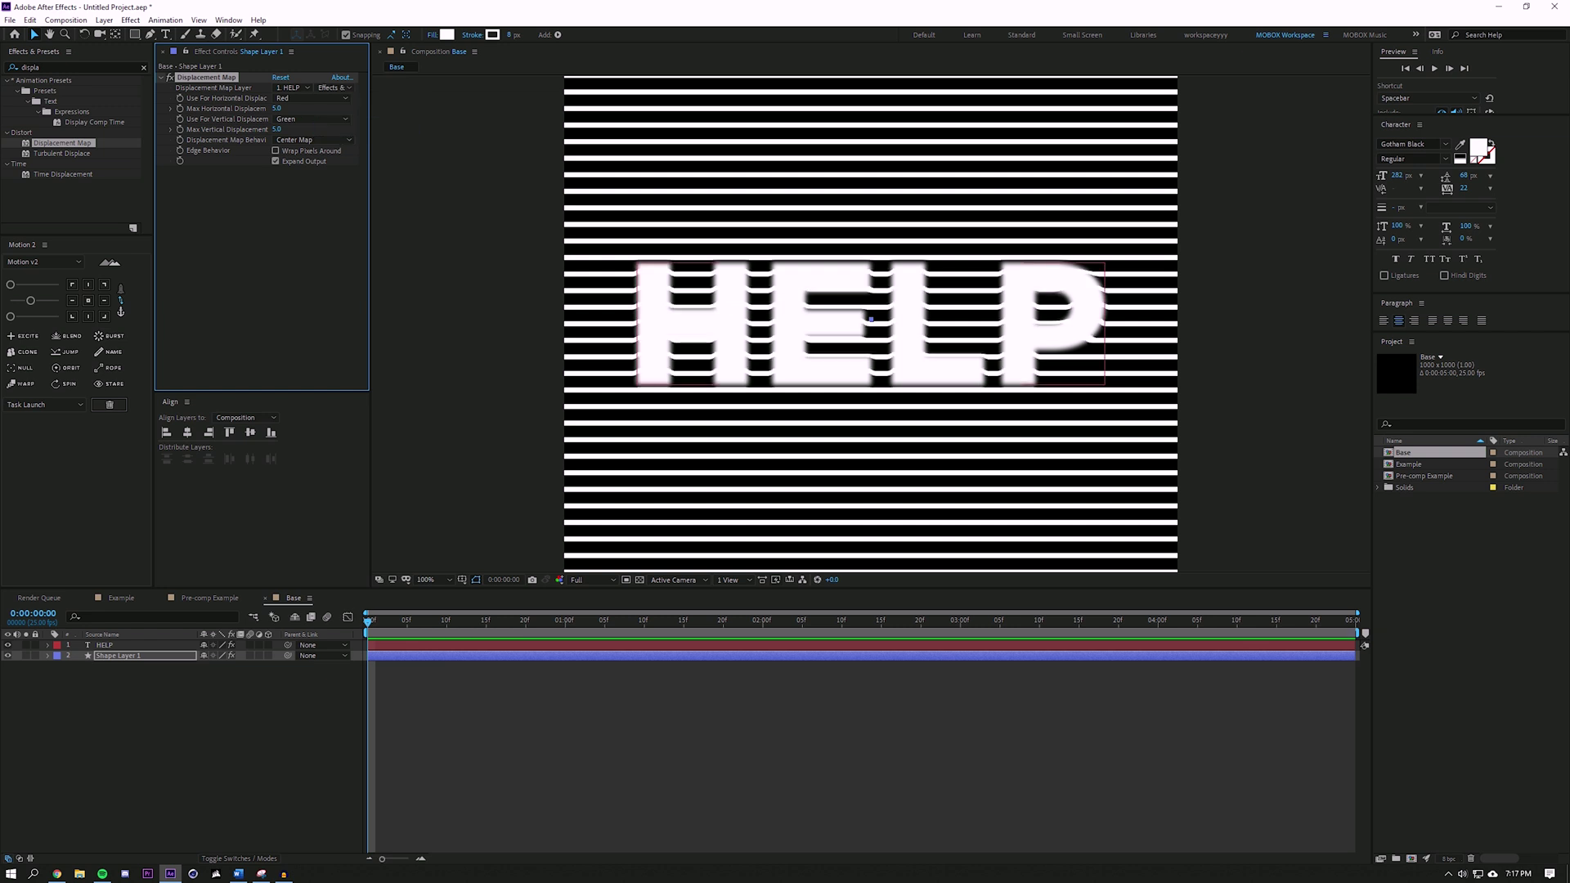
Hide the HELP text layer so only the displaced stripes show
scroll(871, 319, "up", 1)
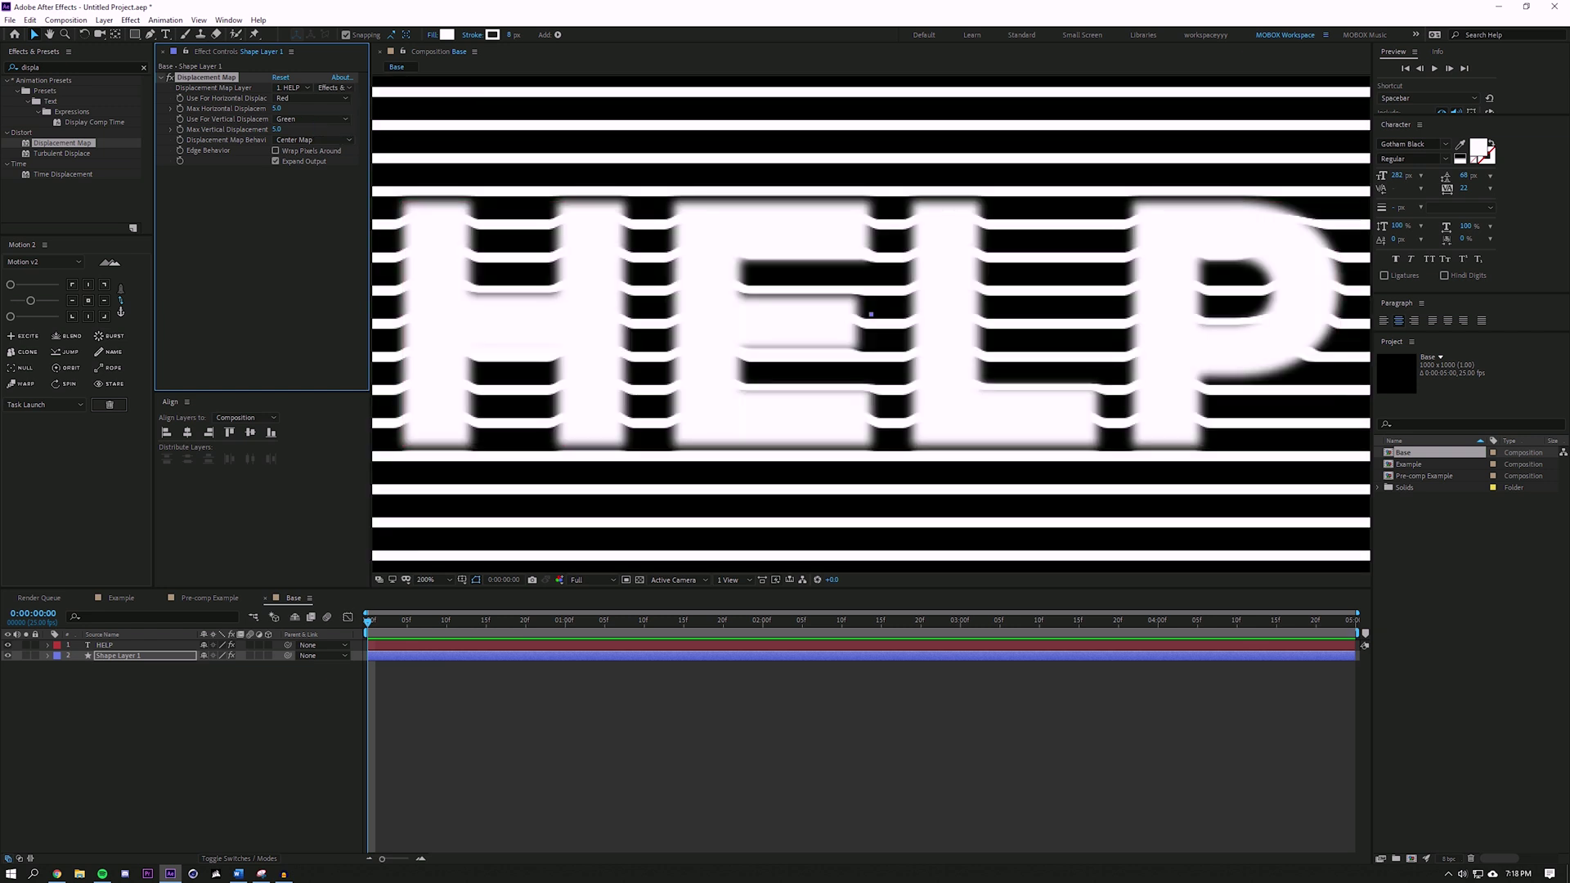
left_click(8, 645)
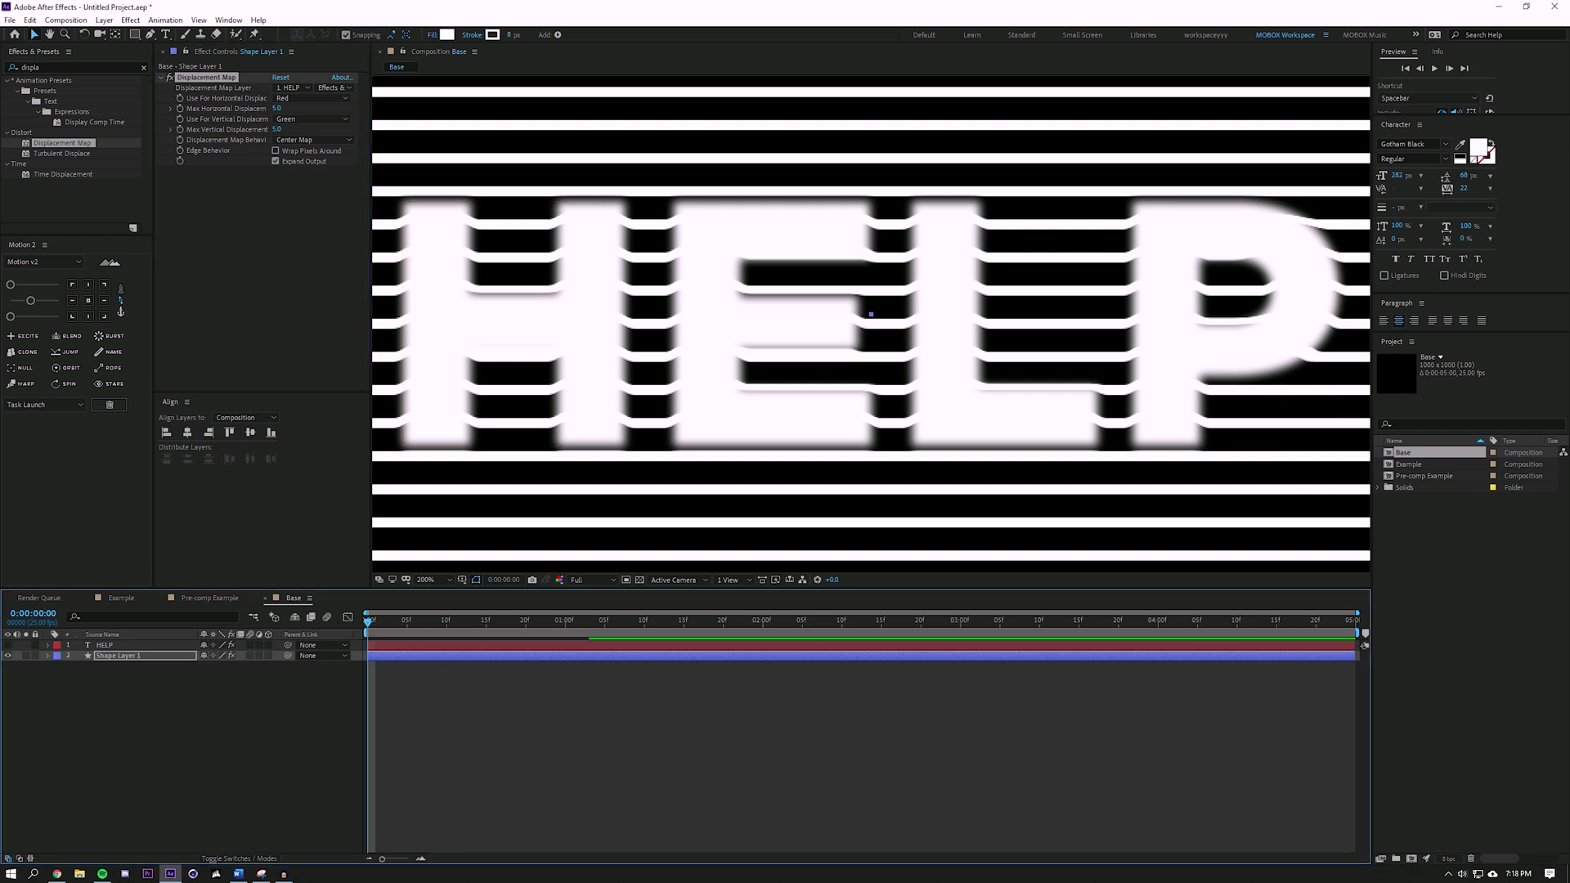
key("comma")
scroll(871, 319, "up", 1)
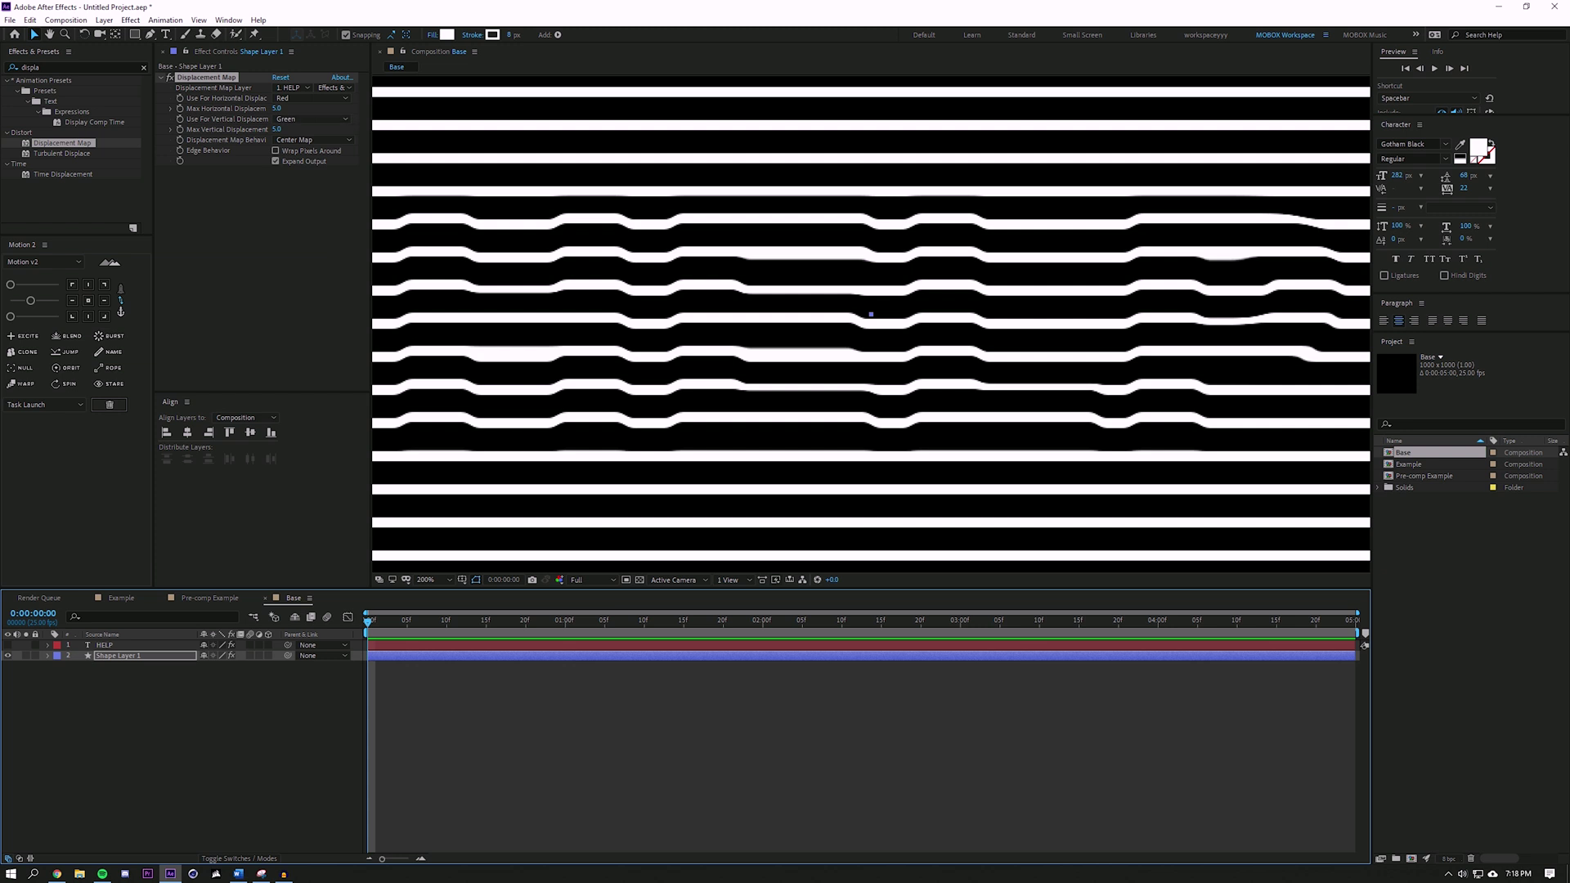
Set the maximum horizontal displacement to 0 and use Luminance for horizontal displacement
left_click_drag(277, 108, 276, 109)
left_click(276, 109)
type("0")
key("Return")
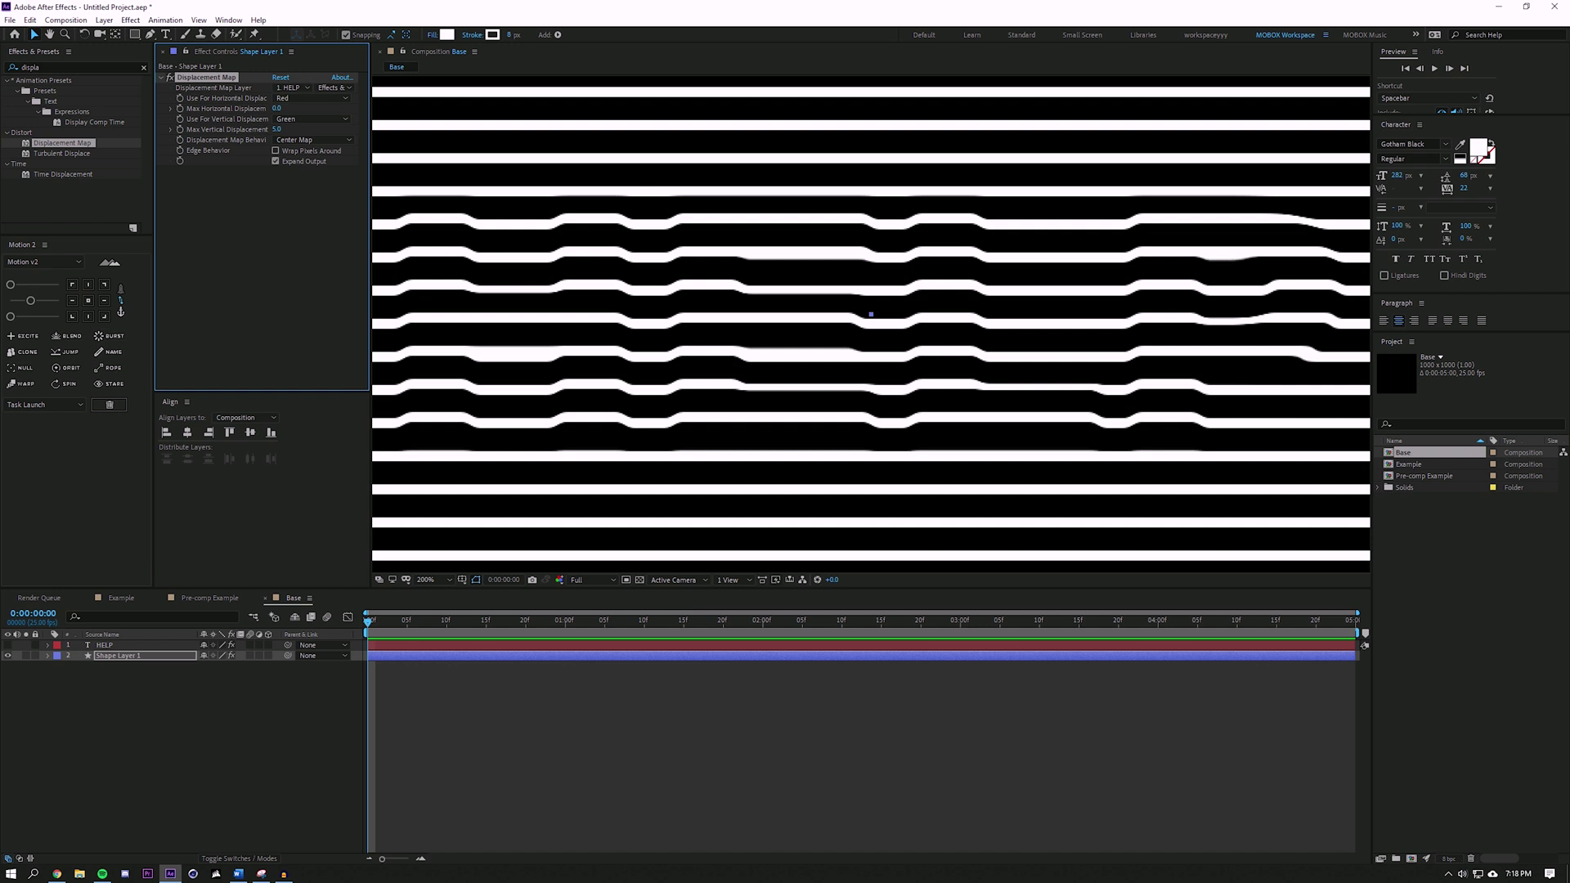
left_click(310, 98)
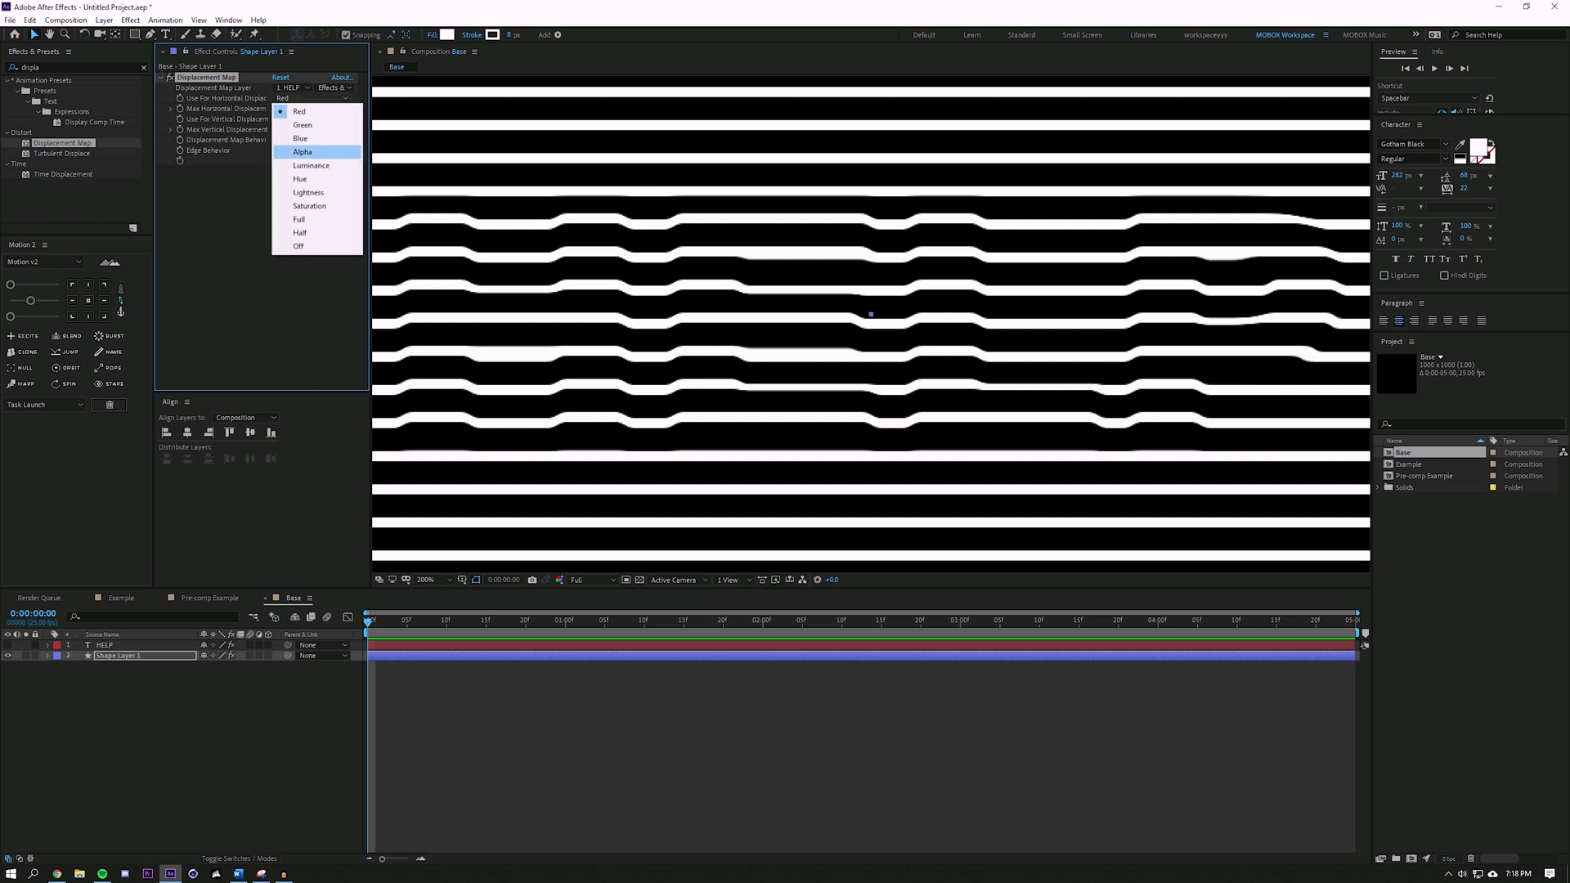
left_click(311, 166)
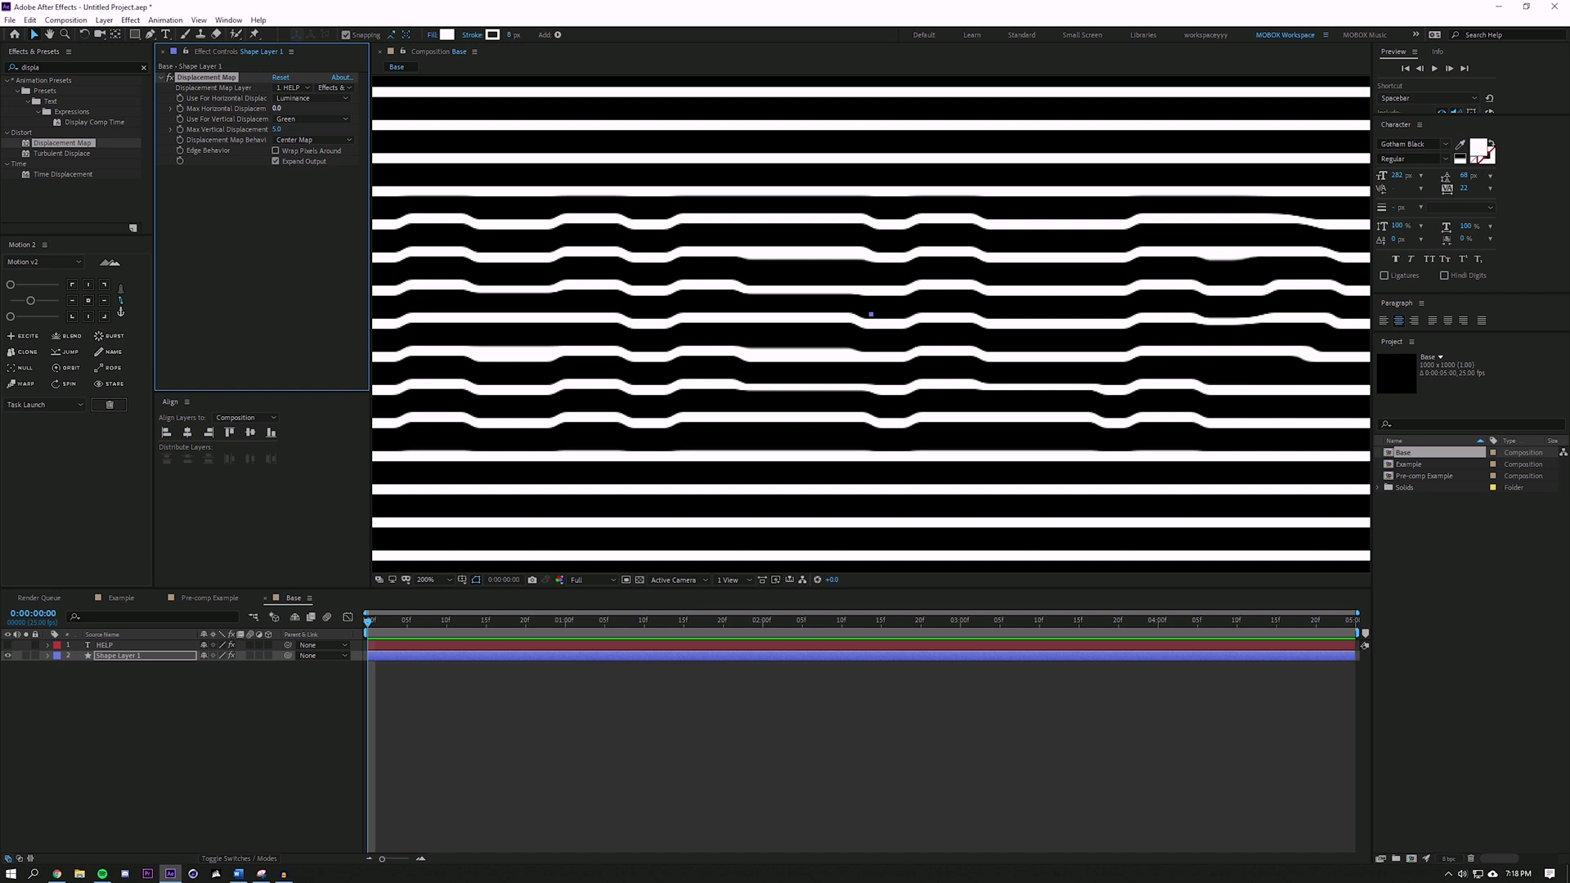
Use Luminance for vertical displacement, set the maximum vertical displacement to 11, and deselect the stripes layer
left_click(311, 119)
left_click(311, 187)
left_click(277, 129)
key("Return")
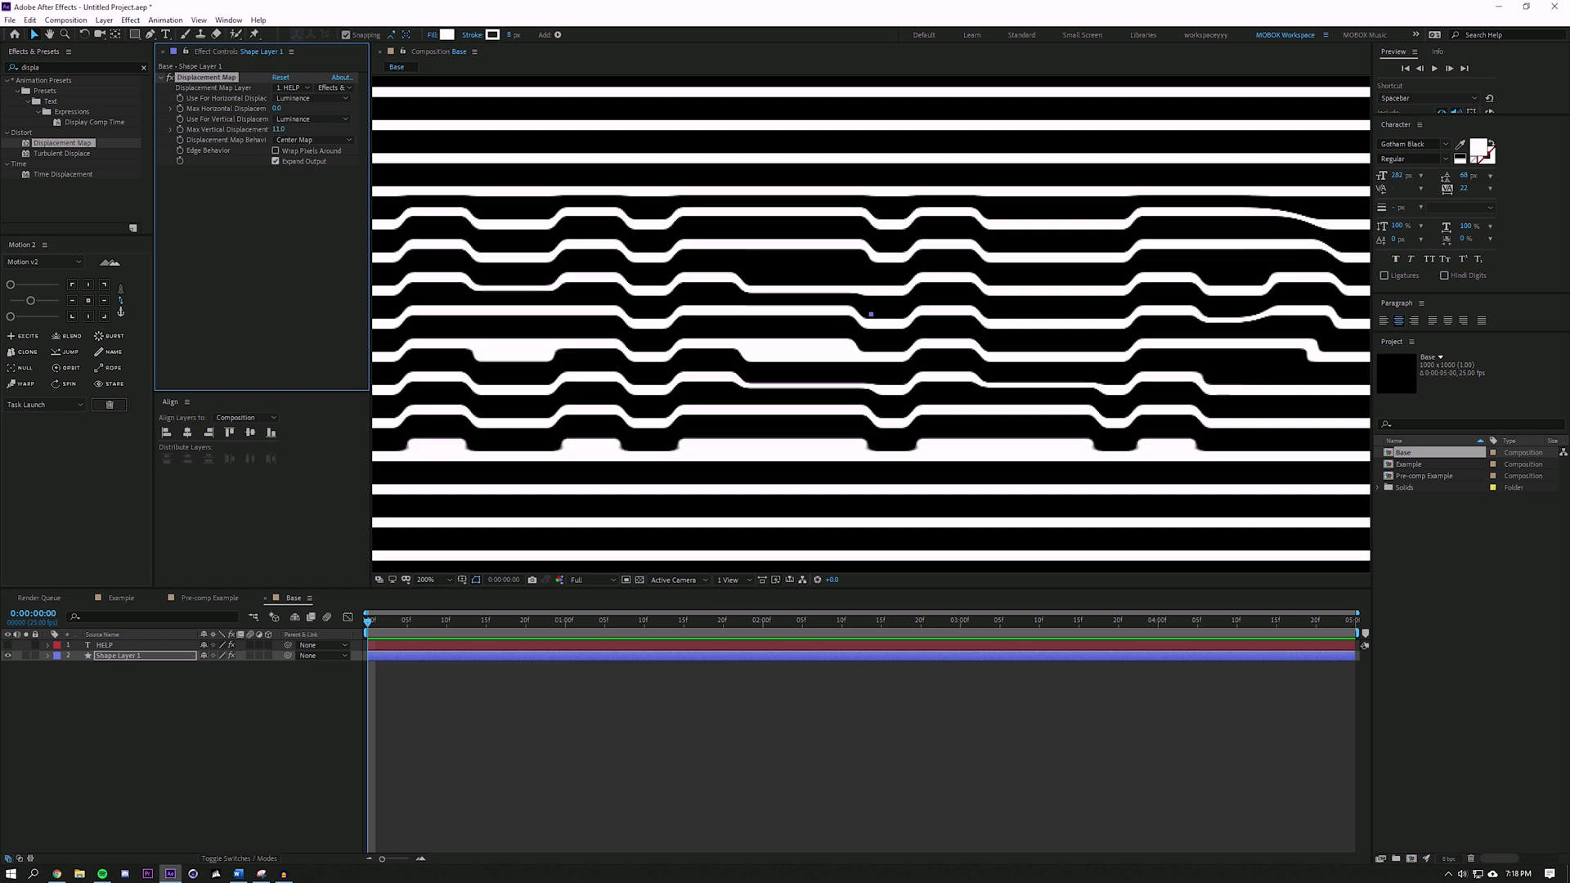
left_click(572, 736)
scroll(871, 324, "down", 1)
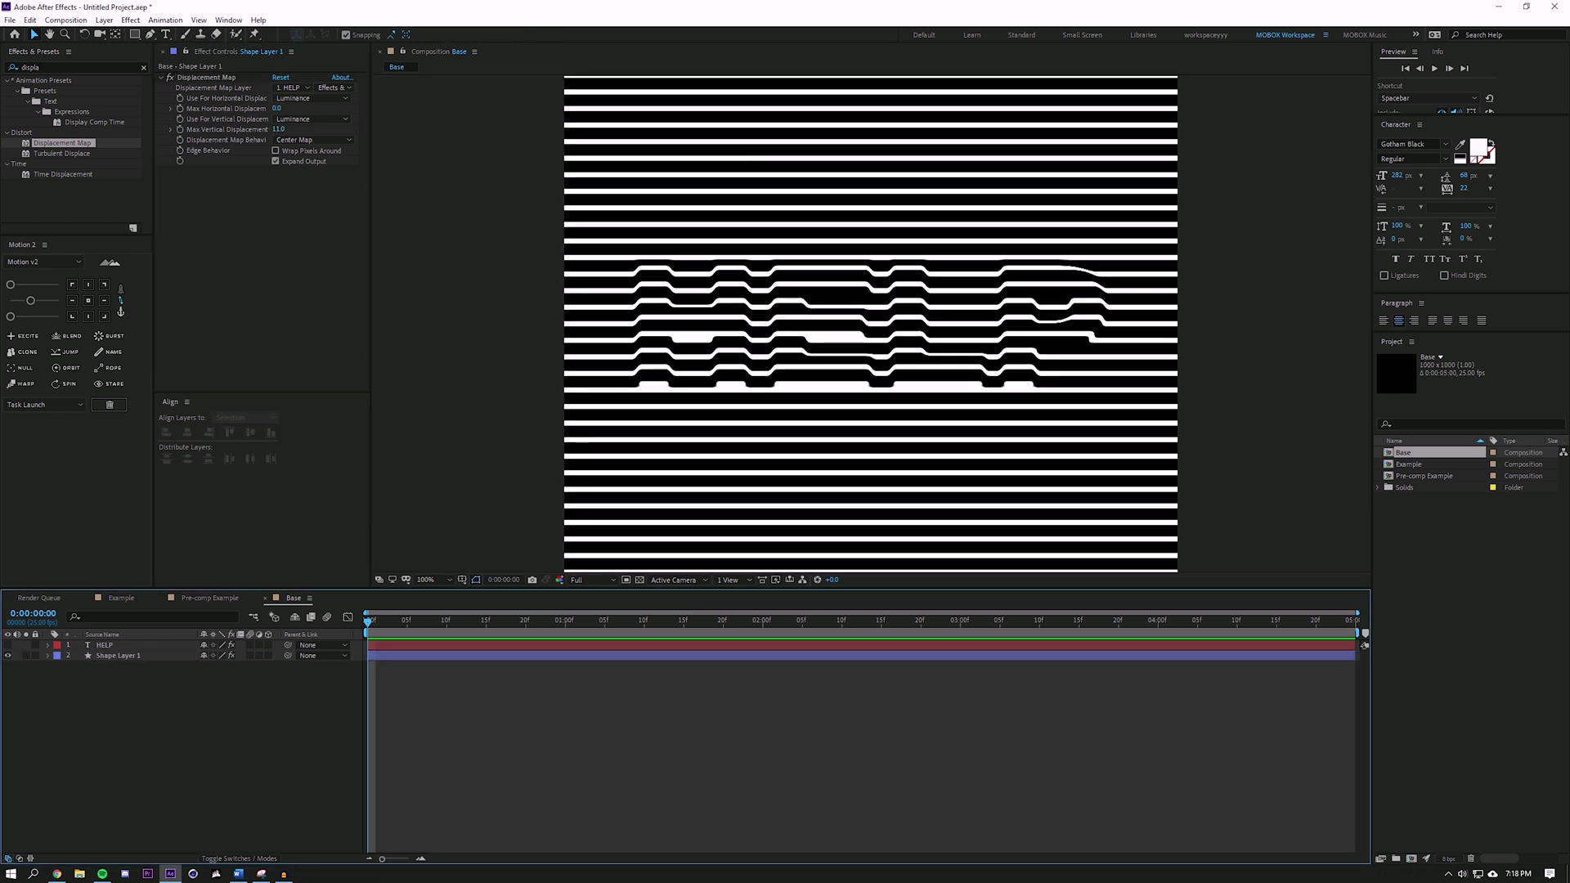
Try a negative maximum vertical displacement on the stripes and undo the change
left_click_drag(279, 129, 244, 130)
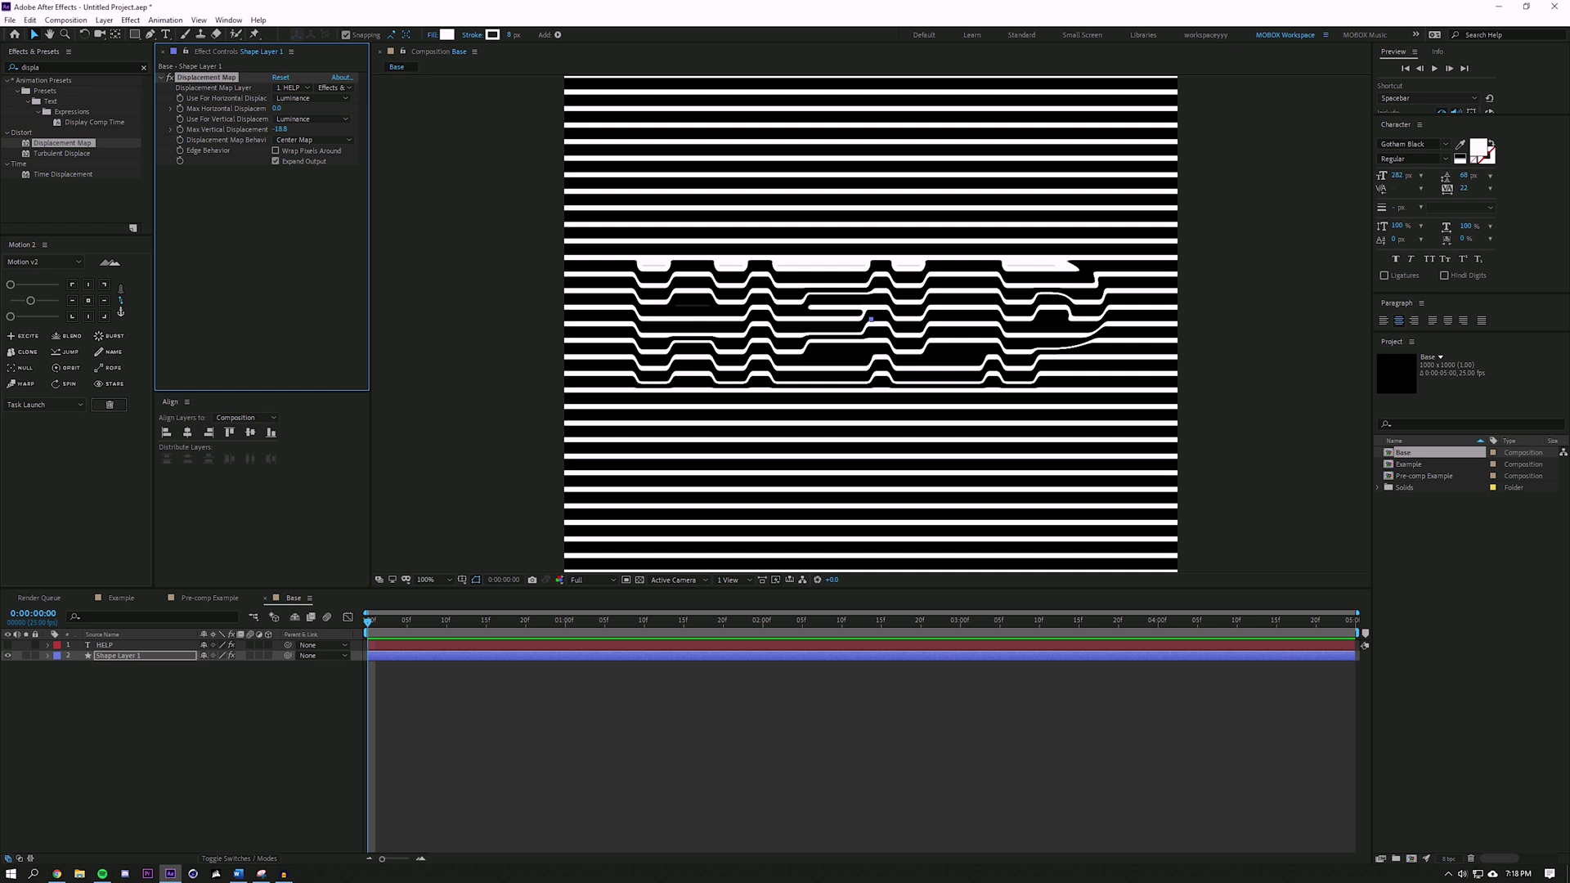
key("ctrl+z")
left_click(237, 728)
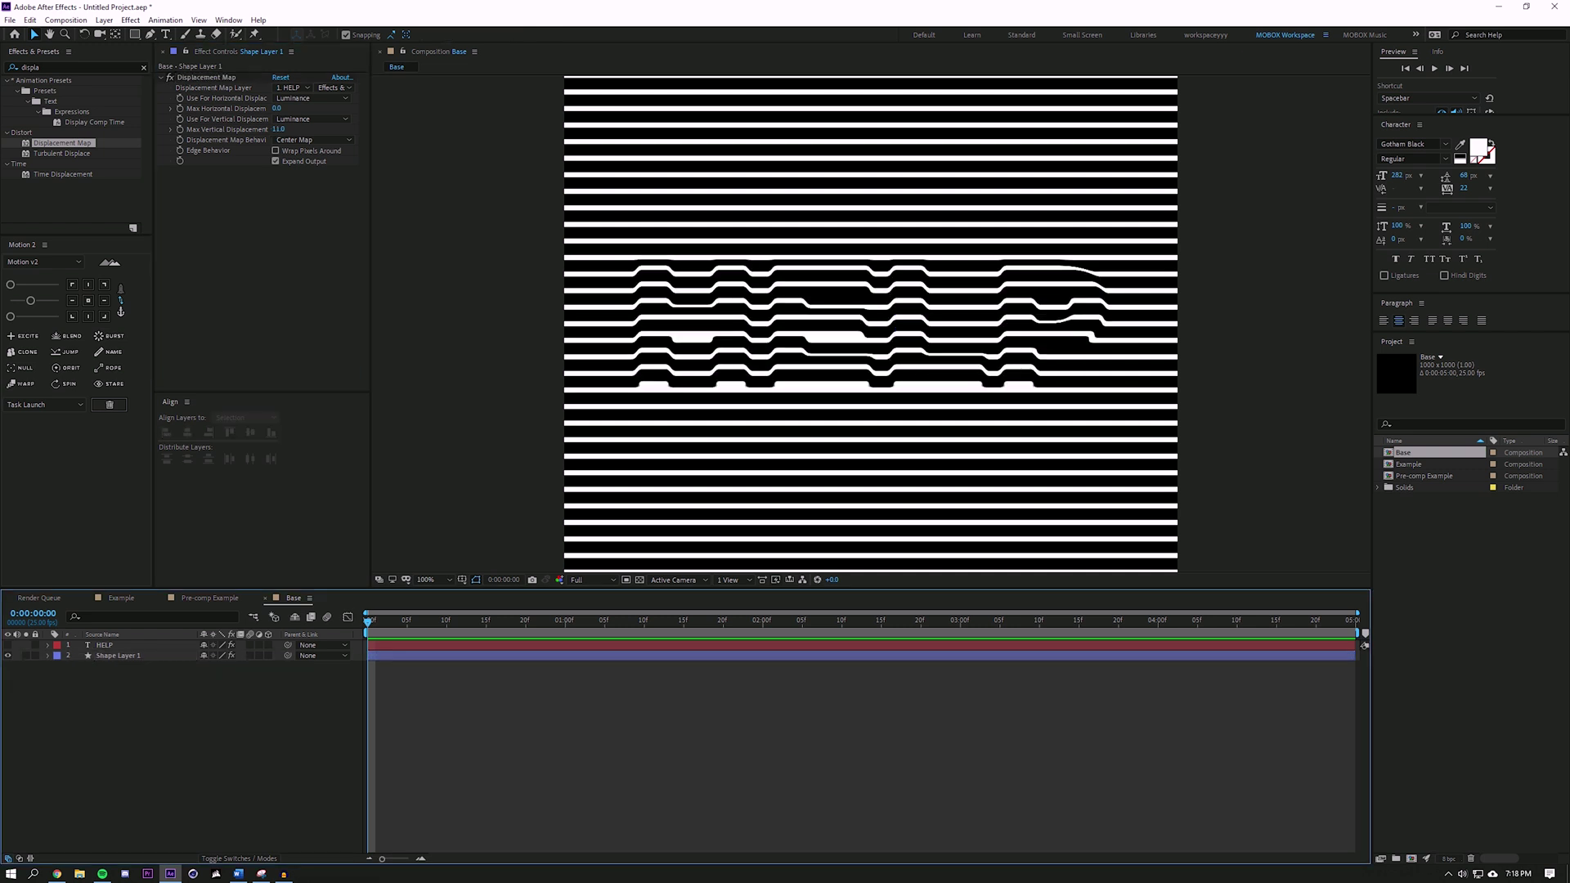
Reveal the stripes layer's Position and set a keyframe for it on the first frame
left_click(120, 656)
key("p")
scroll(871, 324, "up", 1)
left_click_drag(859, 139, 939, 509)
left_click_drag(900, 180, 877, 314)
left_click(78, 667)
Nudge the stripes layer up to a Y position of 4 so its first stripe meets the composition's upper edge
scroll(870, 324, "up", 1)
scroll(871, 324, "up", 1)
left_click_drag(1144, 344, 804, 360)
key("Up")
key("Up")
key("Up")
key("Up")
key("Up")
key("Up")
key("Up")
key("Up")
key("Up")
key("Up")
key("Up")
key("Up")
key("Up")
key("Up")
key("Up")
key("Up")
key("Up")
key("Up")
key("Up")
key("Up")
key("Up")
key("Up")
key("Up")
key("Up")
key("Up")
key("Up")
key("Up")
key("Up")
key("Up")
key("Up")
key("Up")
key("Up")
key("Up")
key("Up")
key("Up")
key("Up")
key("Up")
key("Up")
key("Up")
key("Up")
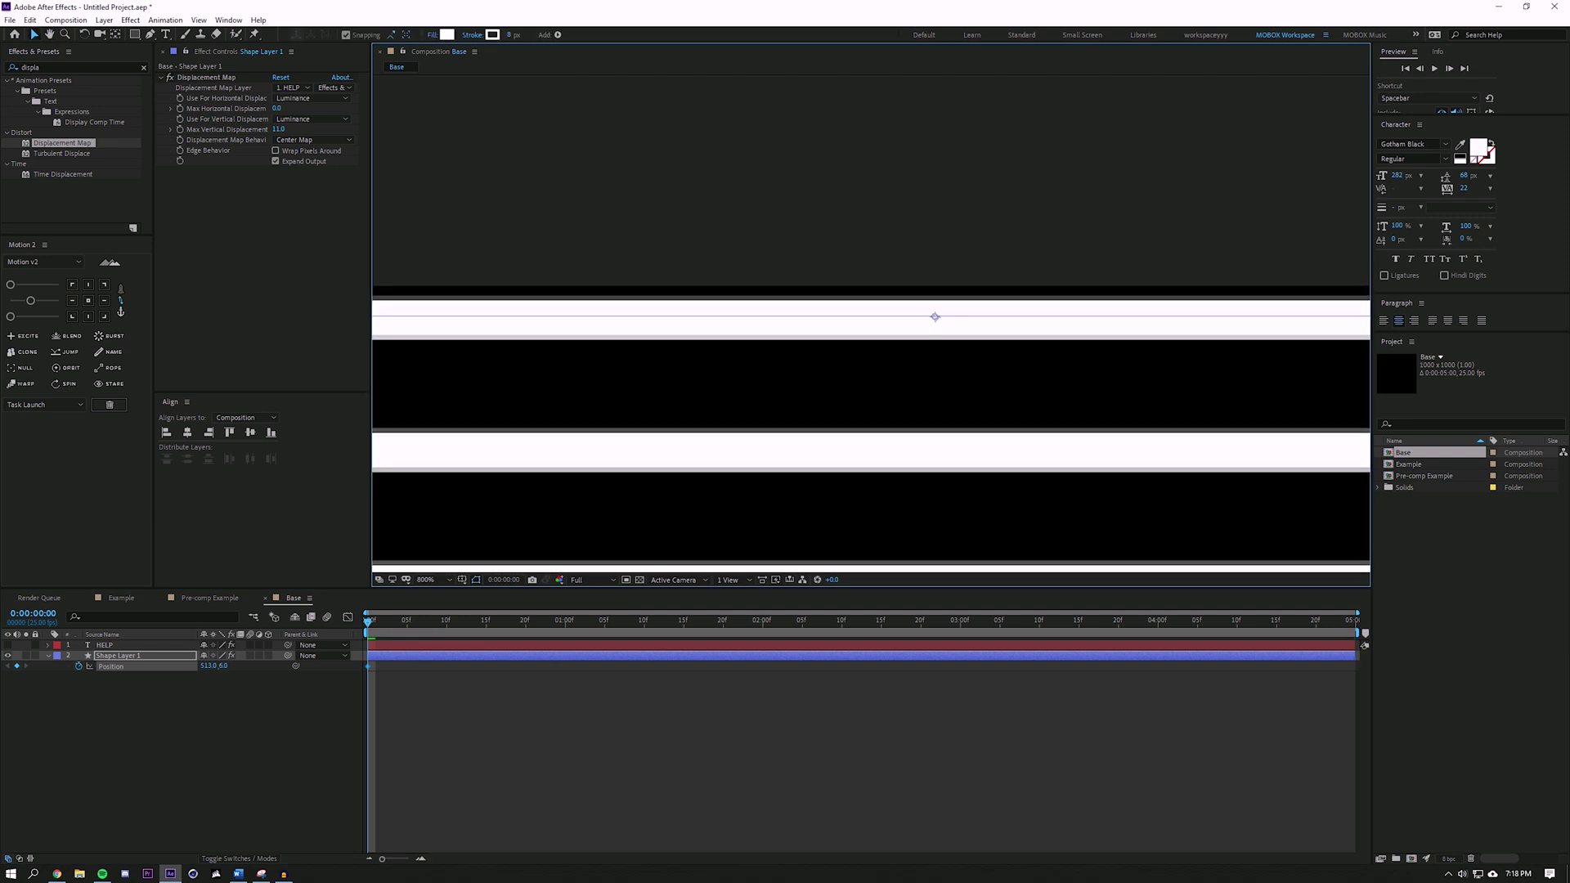
key("Up")
key("Up")
key("Up")
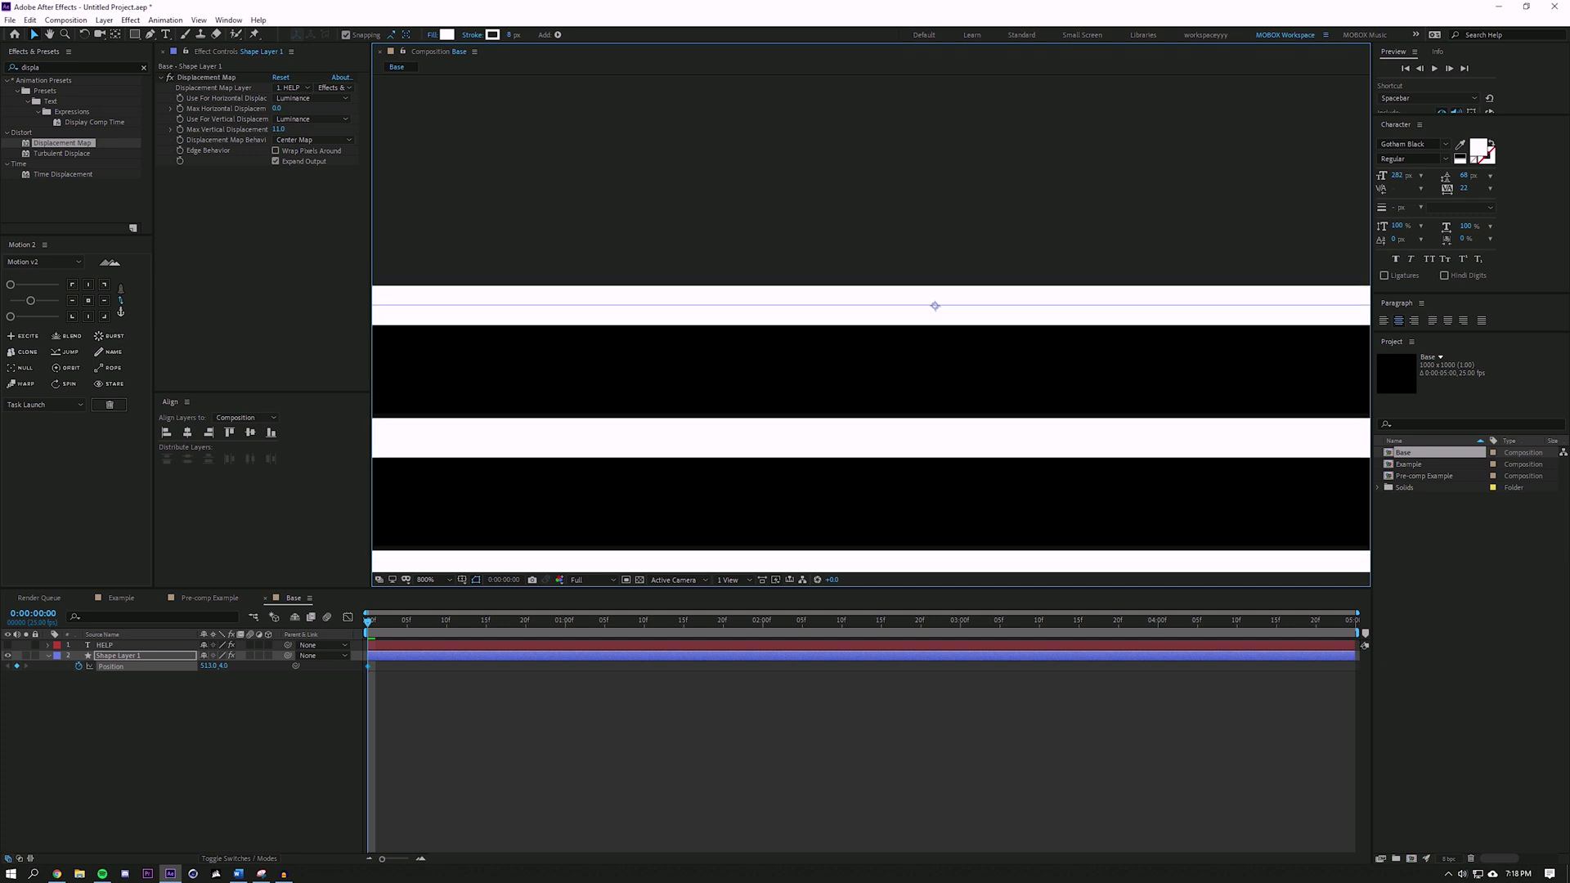
At 2 seconds, move the stripes up to a Y position of about -50 so a stripe lines up with the composition's upper edge
mouse_move(368, 622)
left_mouse_down()
mouse_move(779, 623)
mouse_move(652, 622)
mouse_move(762, 622)
left_mouse_up()
left_click_drag(871, 438, 871, 92)
key("Up")
key("Up")
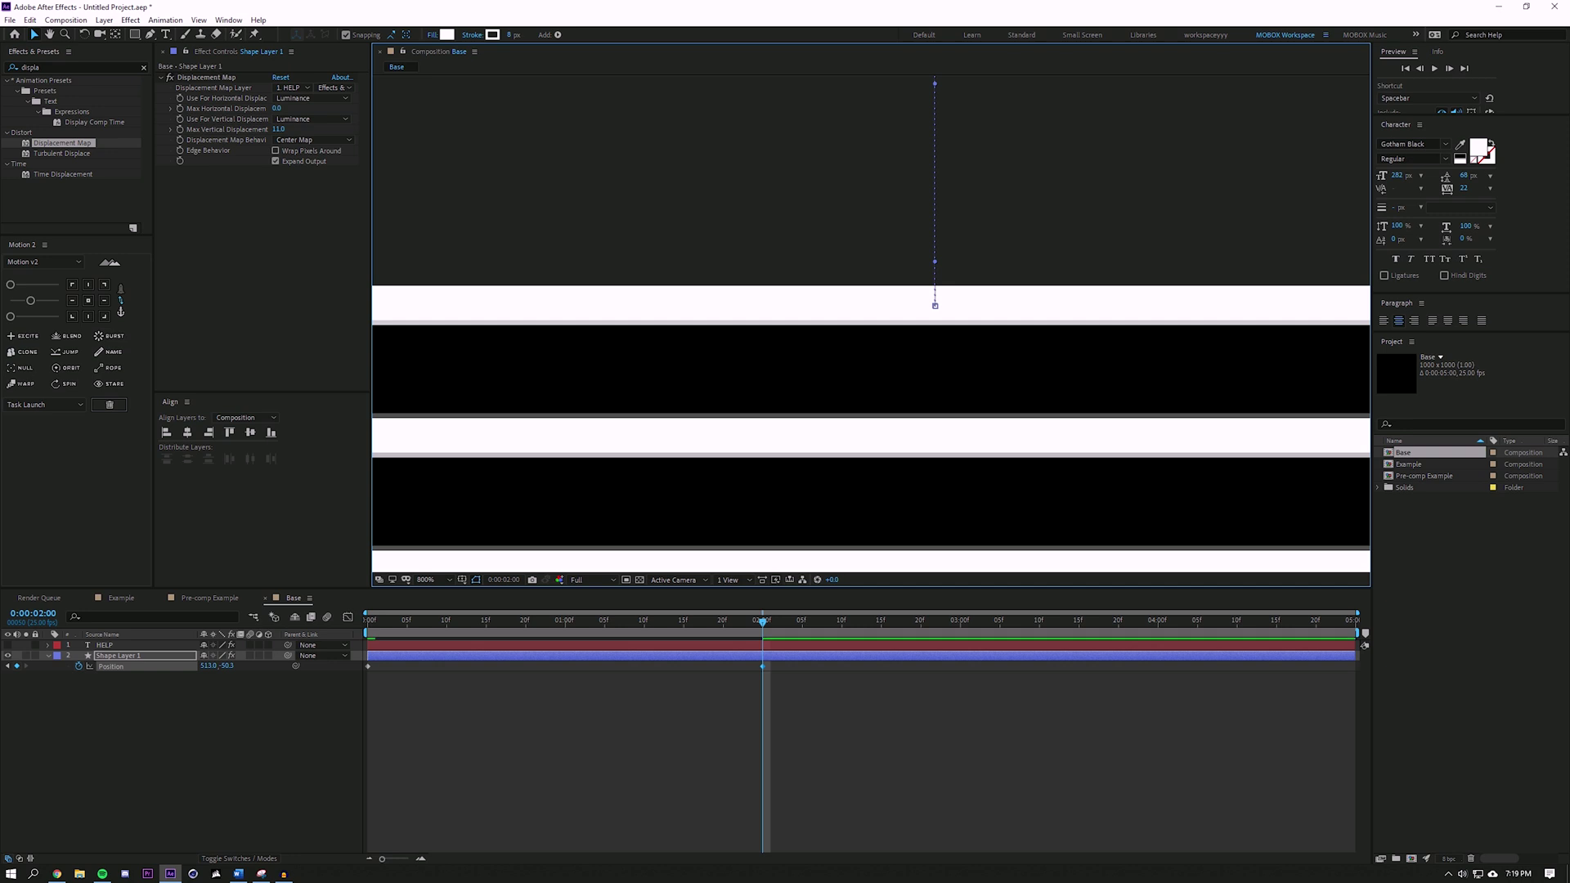
End the work area at 2 seconds and trim the composition to it
key("n")
left_click_drag(772, 633, 763, 633)
right_click(609, 632)
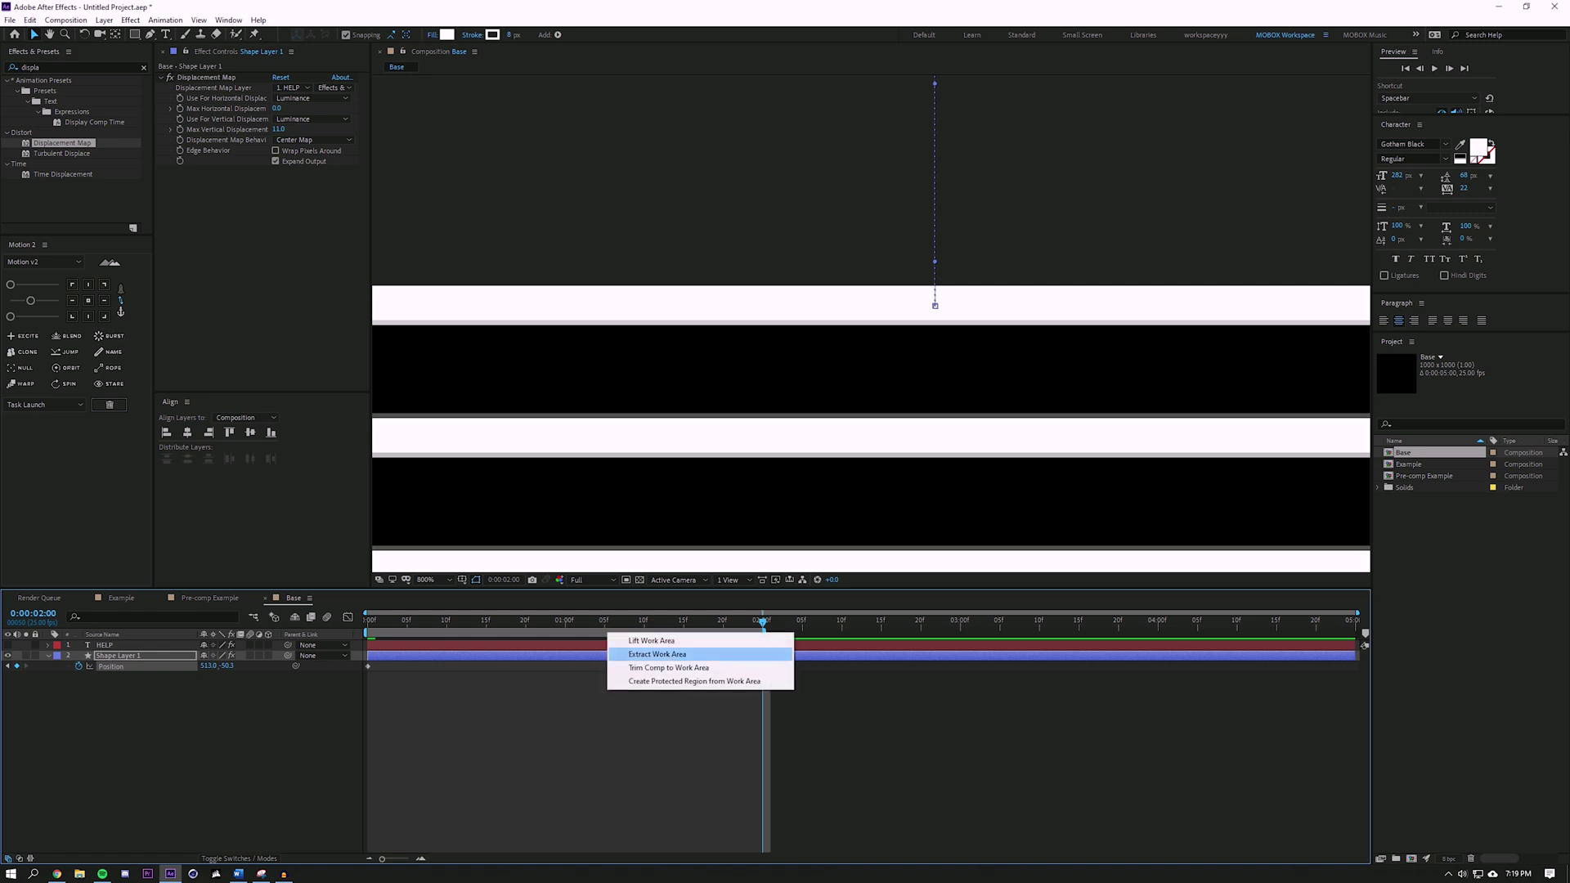
left_click(654, 668)
key("comma")
key("comma")
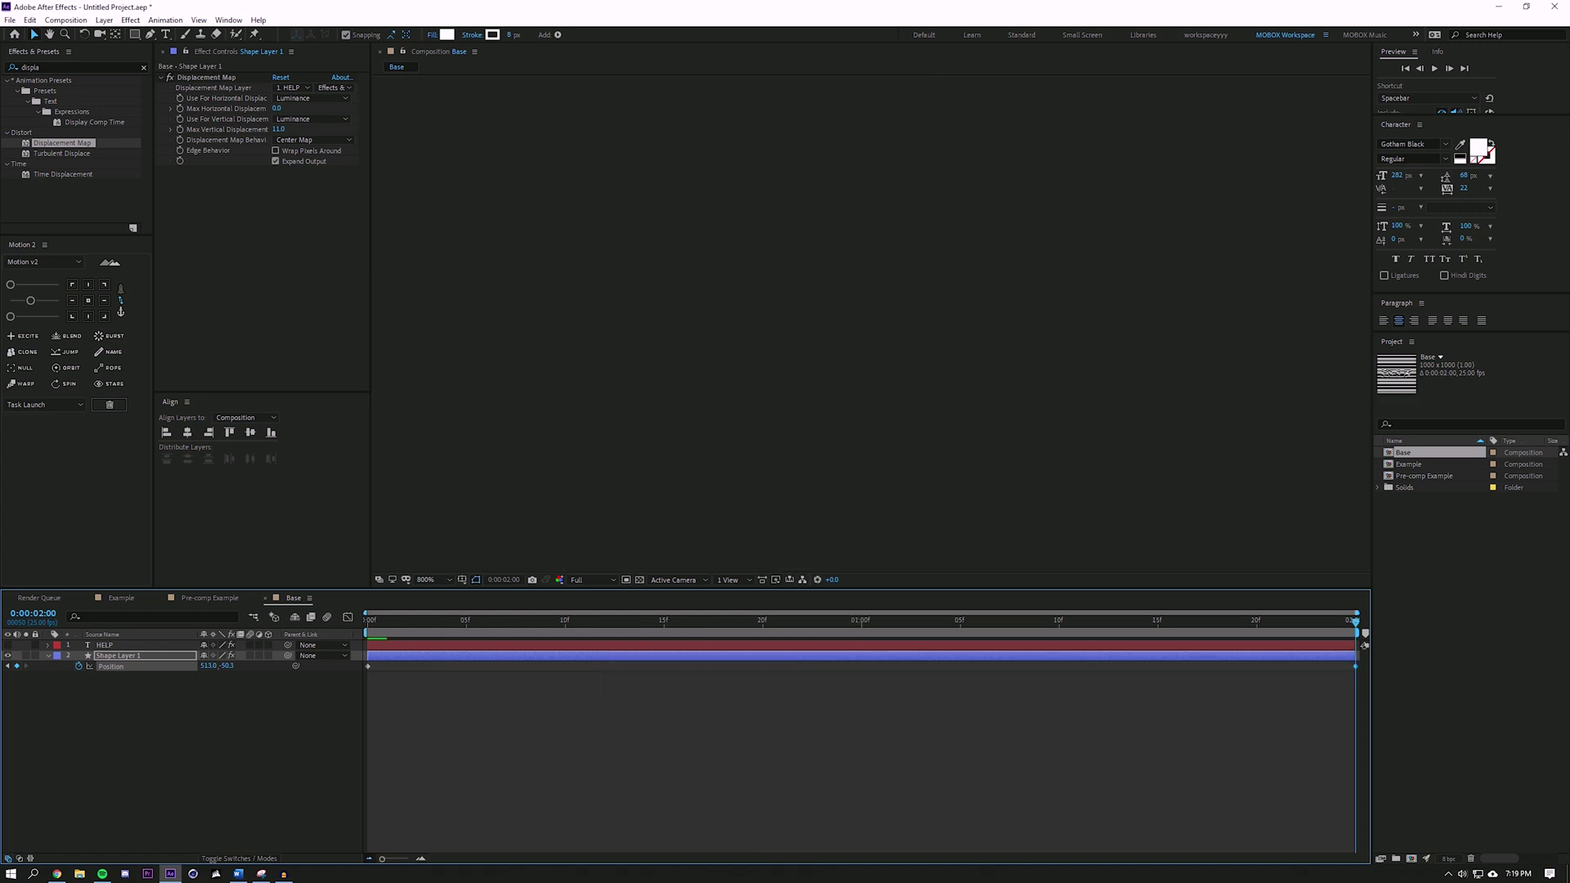
Preview the looping stripe animation from the start and check how the displaced lines move
left_click(961, 620)
scroll(871, 409, "down", 1)
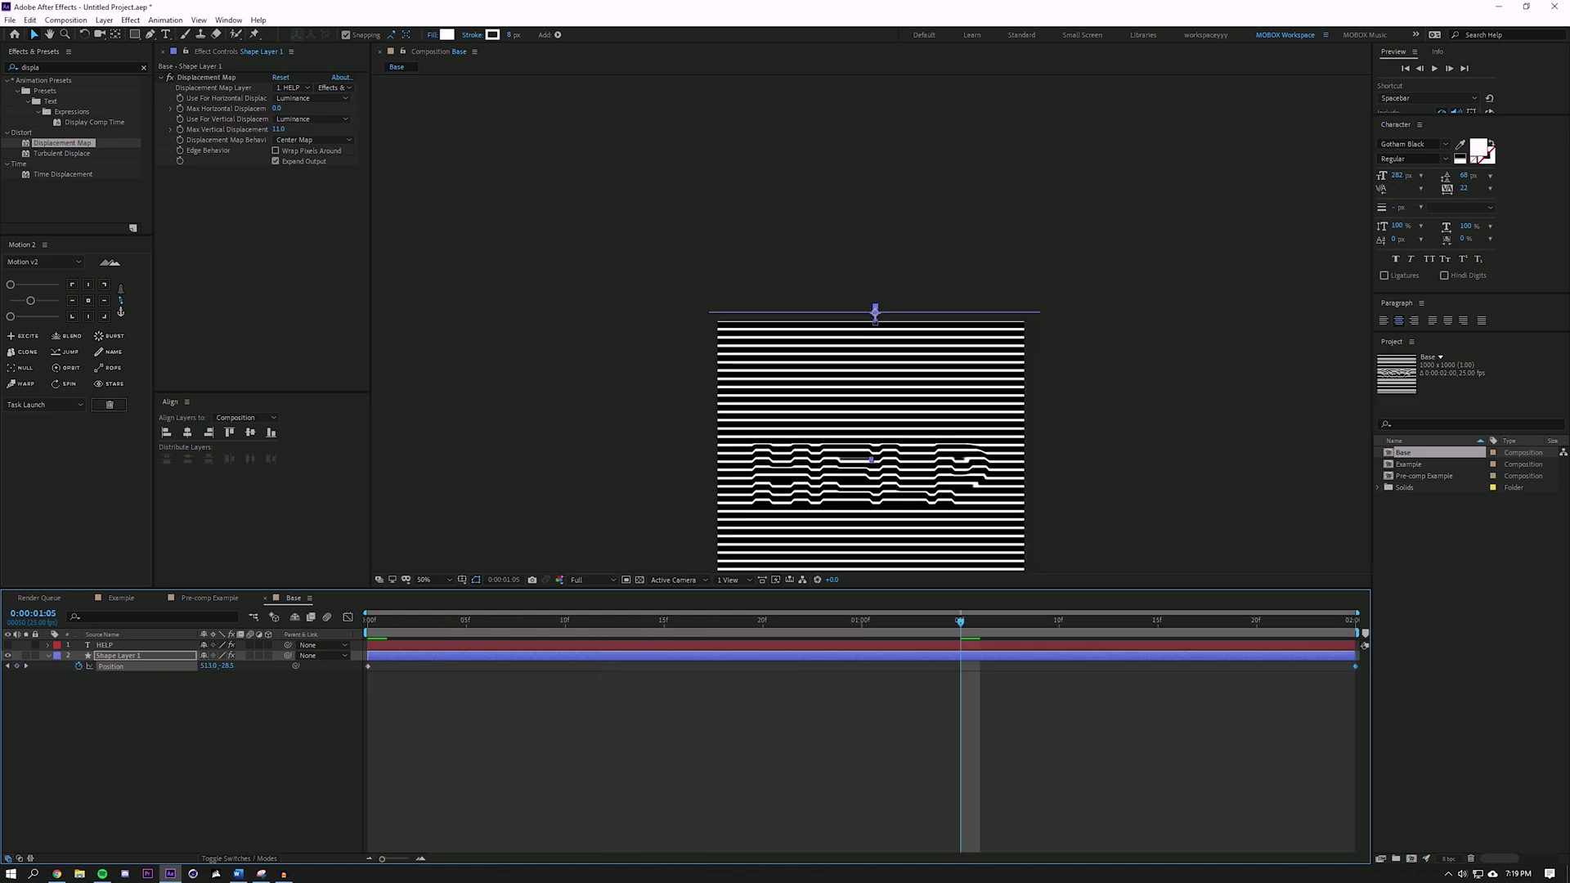
left_click_drag(871, 449, 839, 294)
key("Home")
key("space")
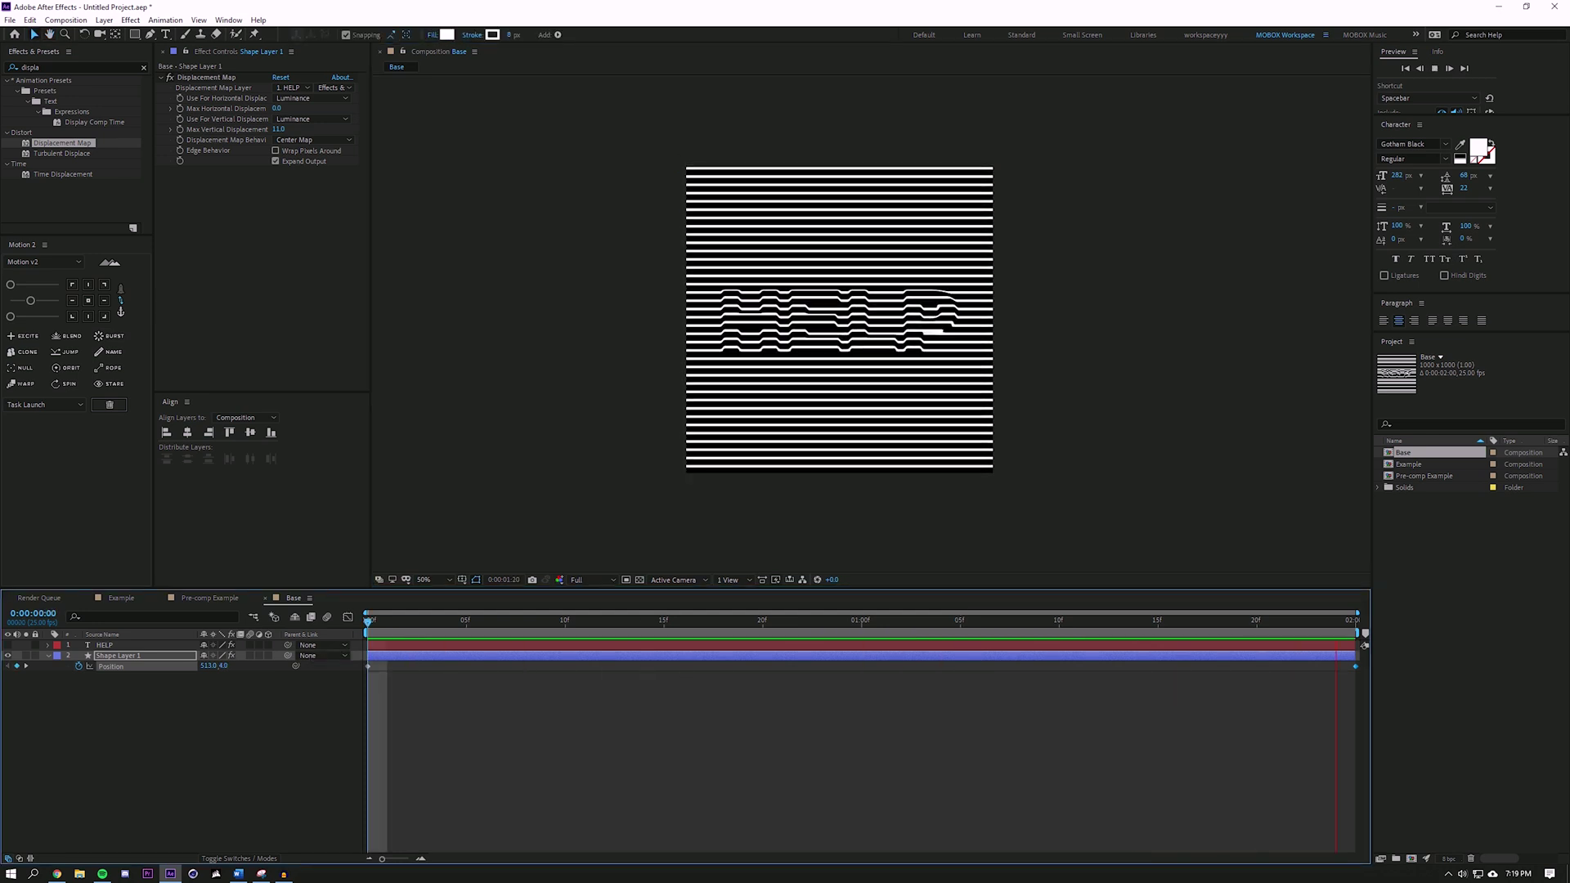
key("period")
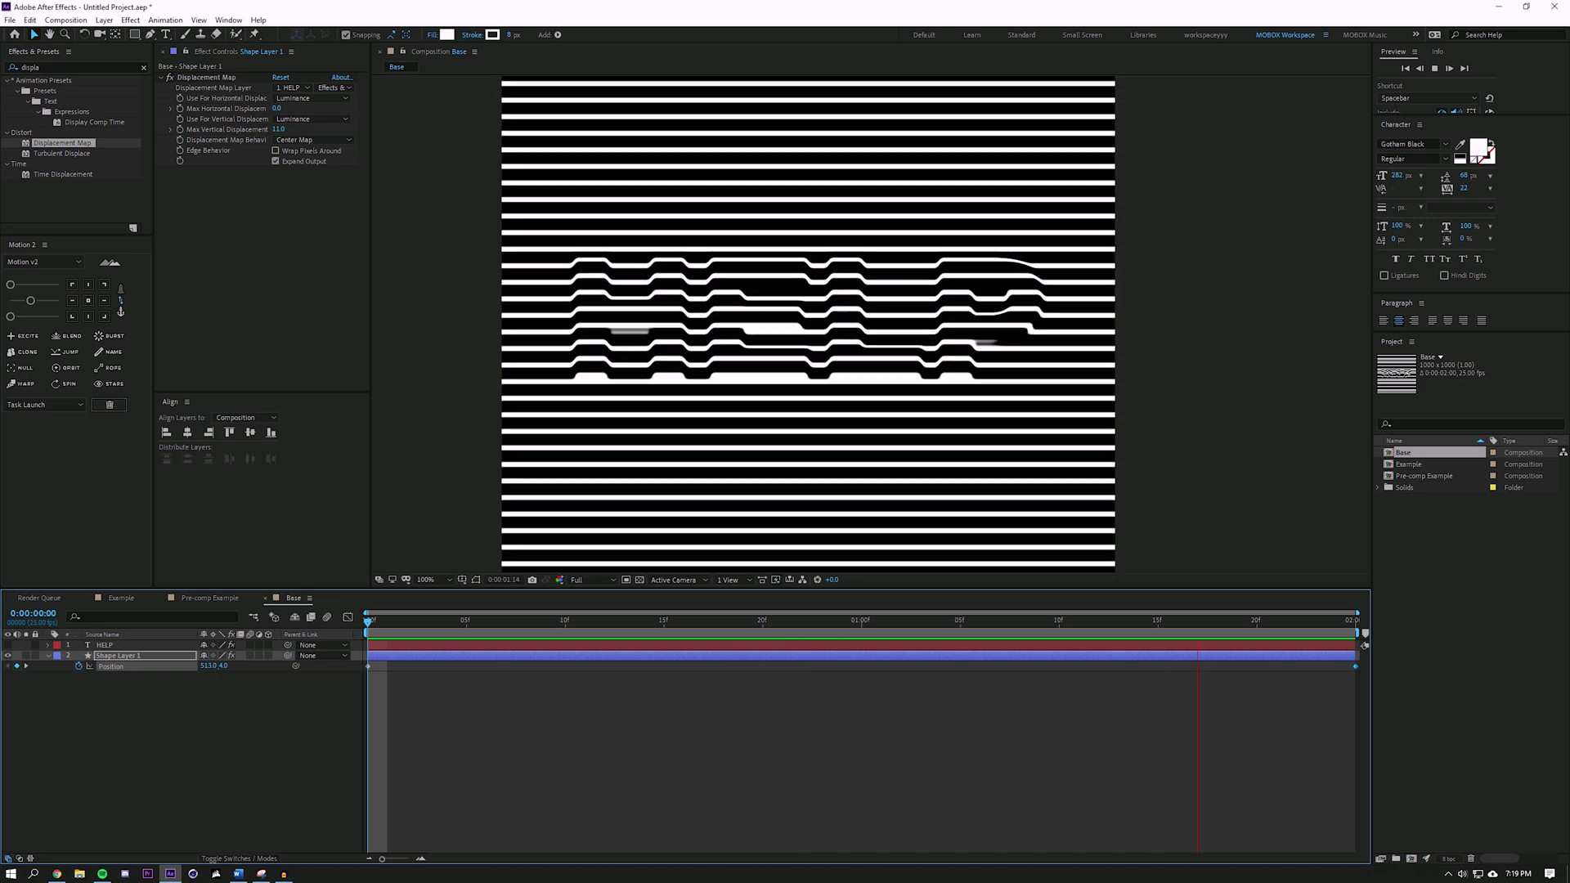
key("space")
key("comma")
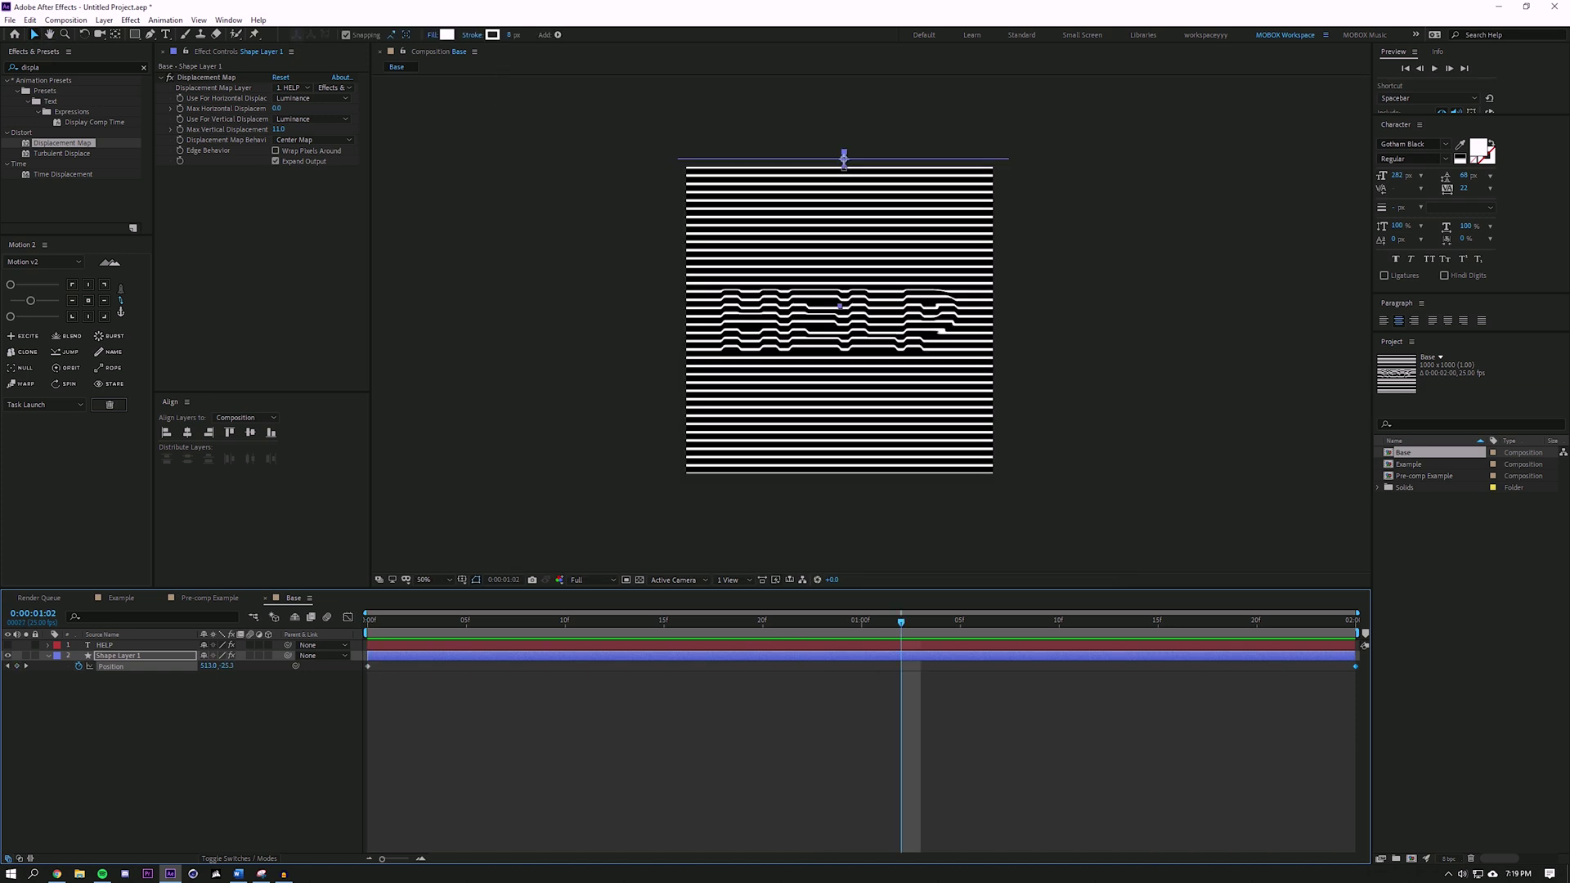
left_click(197, 720)
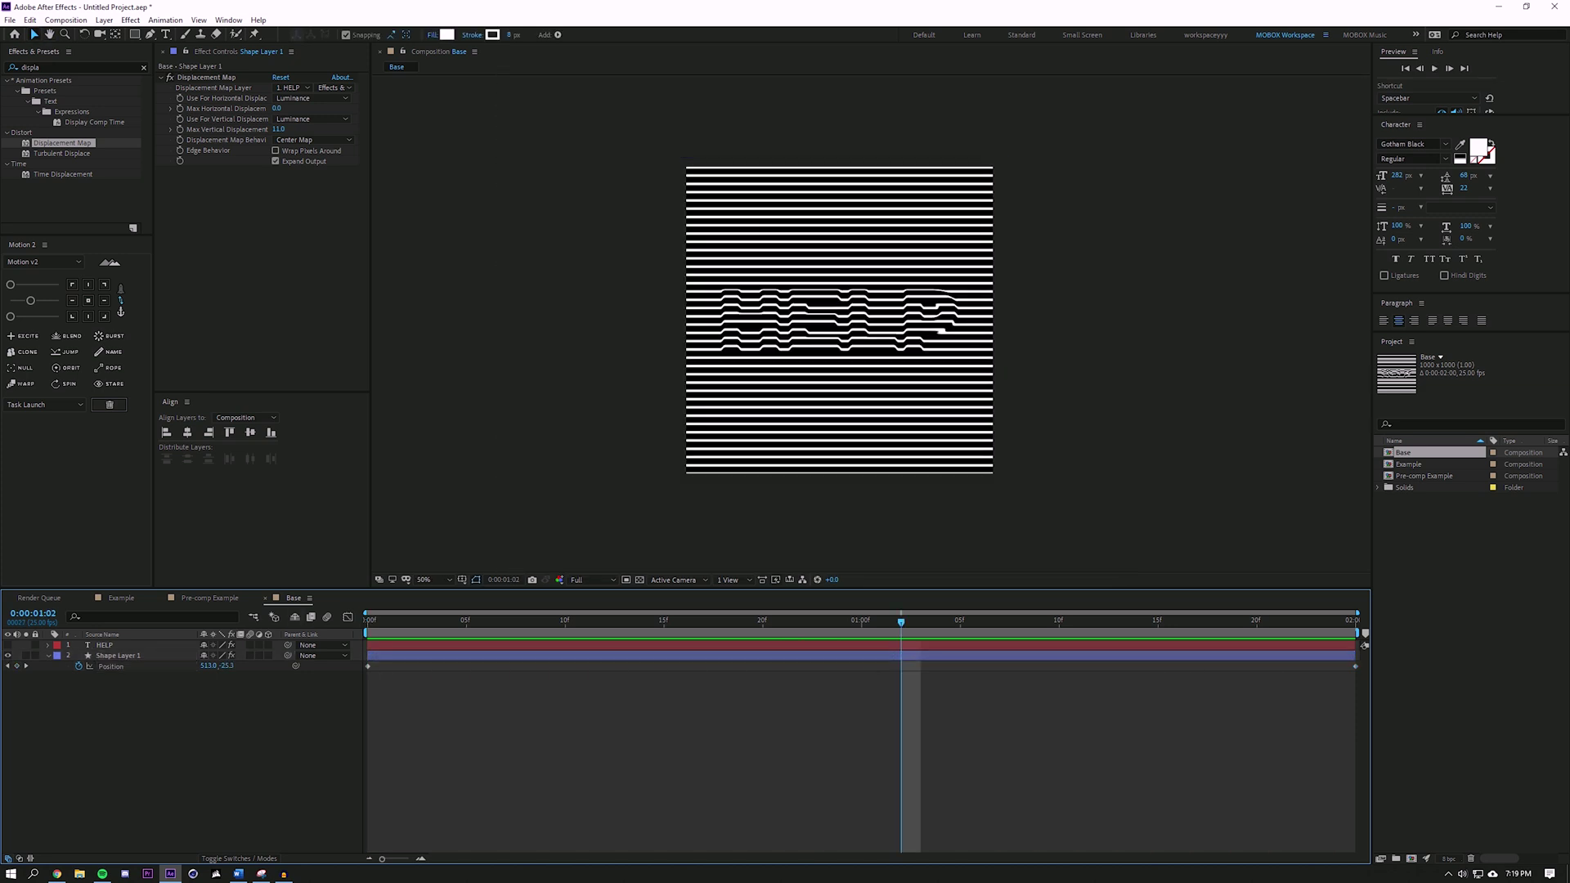
Make the HELP text layer visible, try scaling it down to 93%, and undo the scaling
left_click(105, 645)
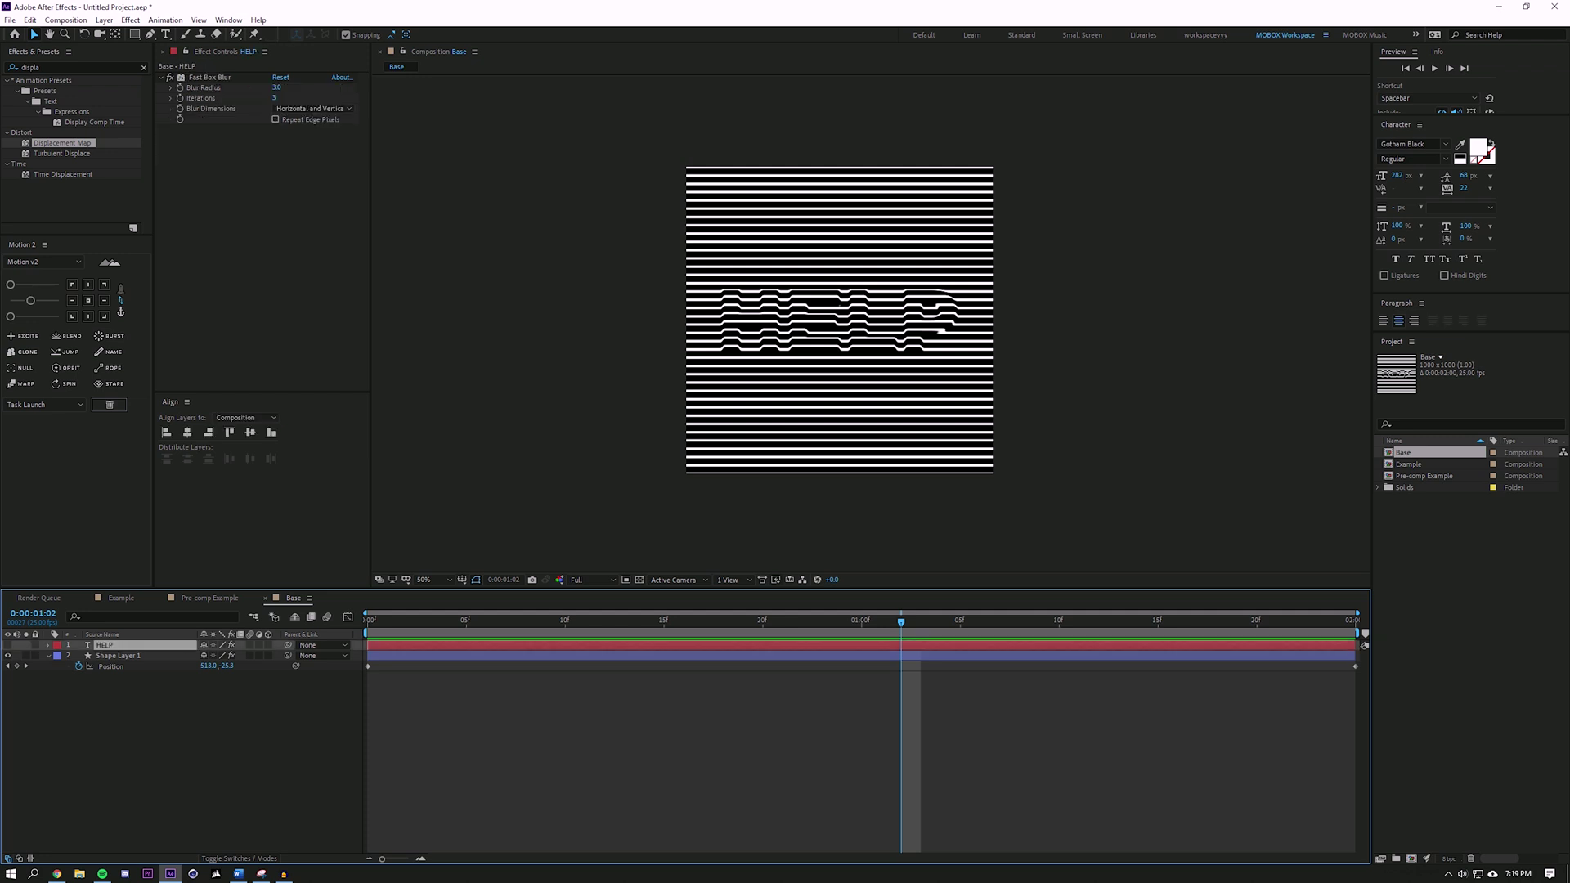
left_click(196, 719)
left_click(104, 645)
left_click(531, 491)
left_click(8, 645)
mouse_move(826, 320)
left_mouse_down()
mouse_move(861, 390)
mouse_move(855, 284)
mouse_move(840, 320)
left_mouse_up()
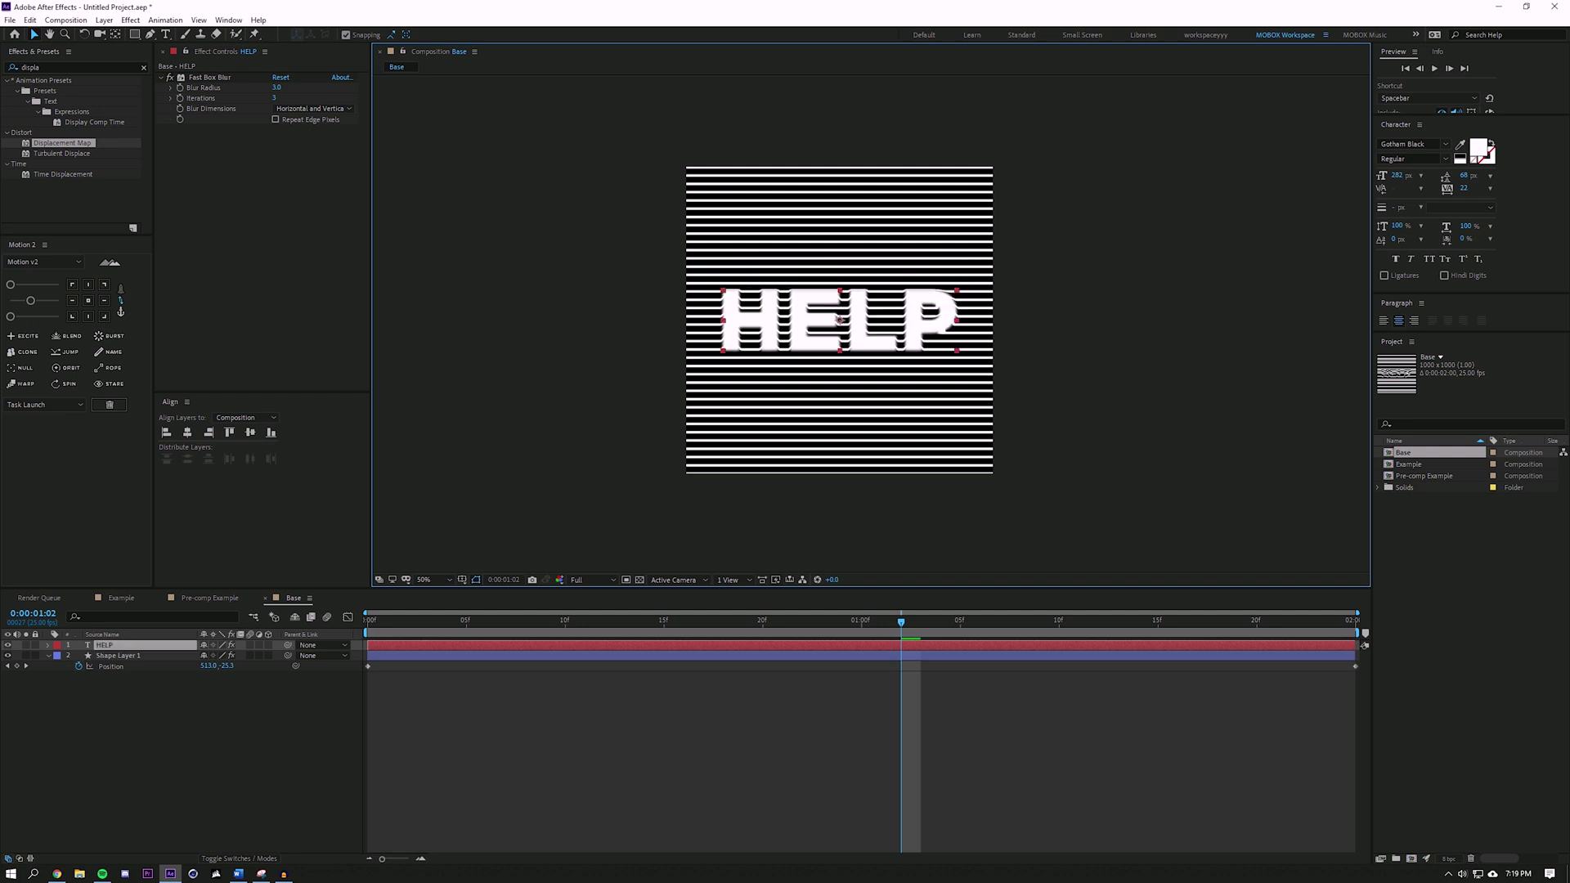
key("s")
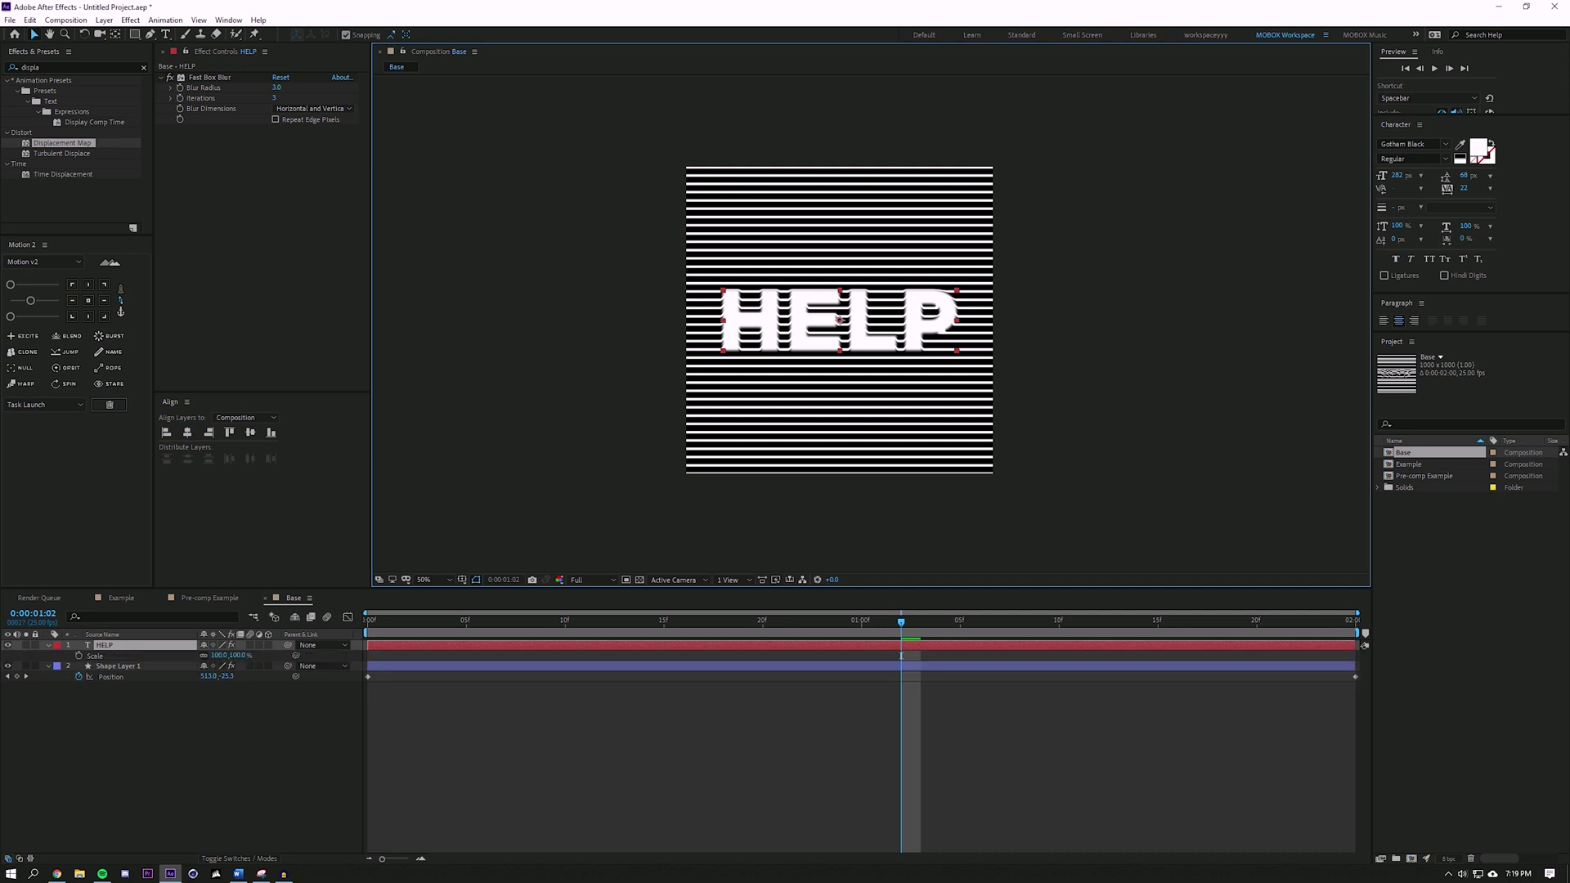
mouse_move(220, 655)
left_mouse_down()
mouse_move(440, 655)
mouse_move(213, 655)
left_mouse_up()
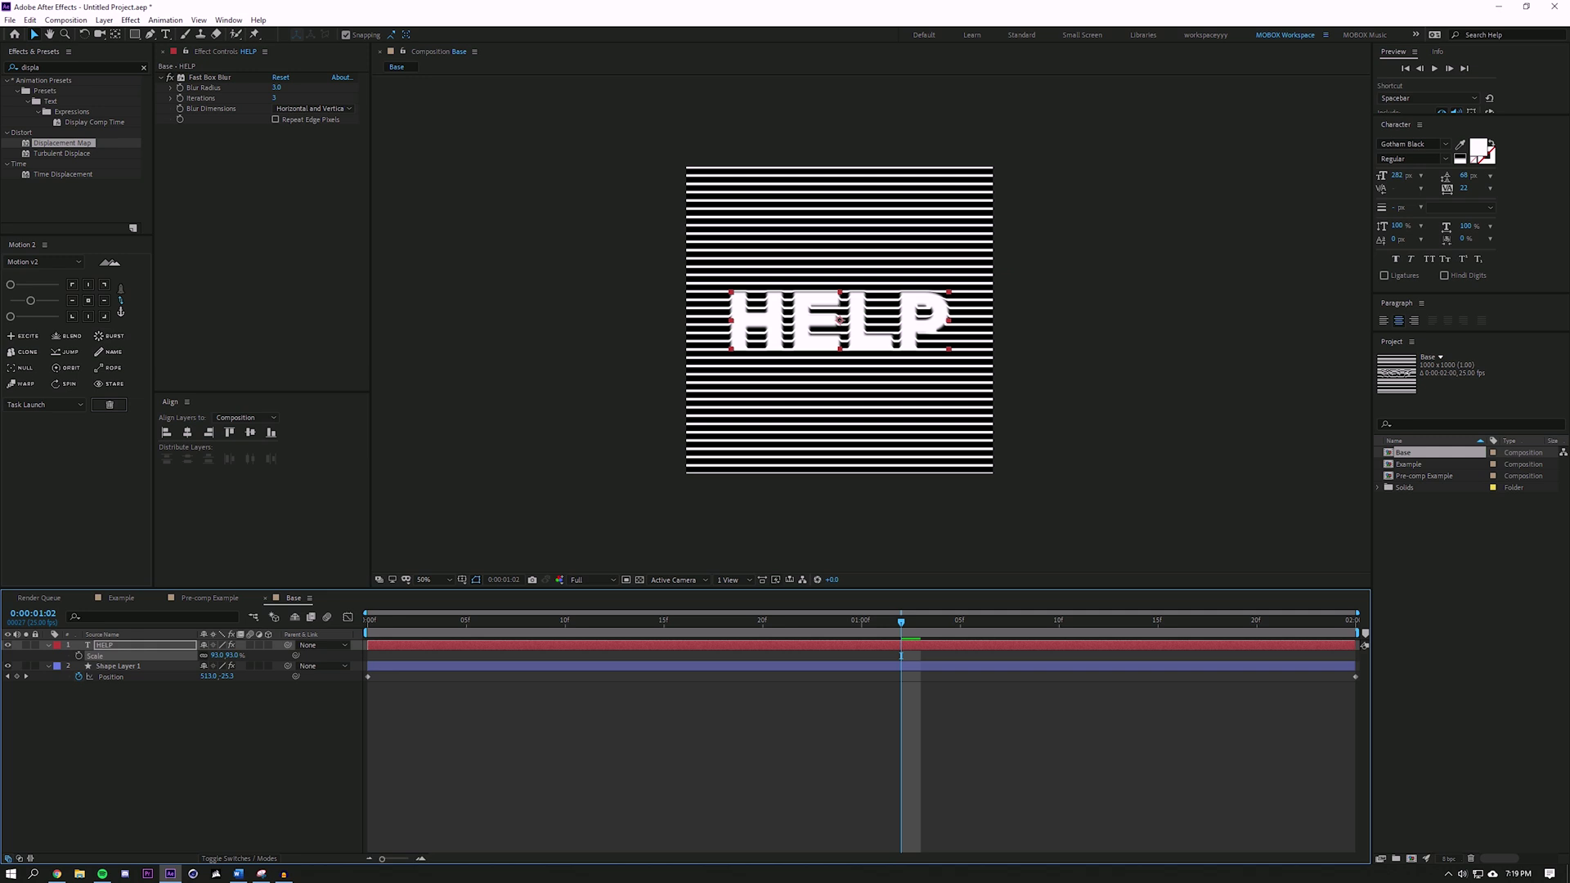
key("ctrl+z")
scroll(1019, 336, "up", 1)
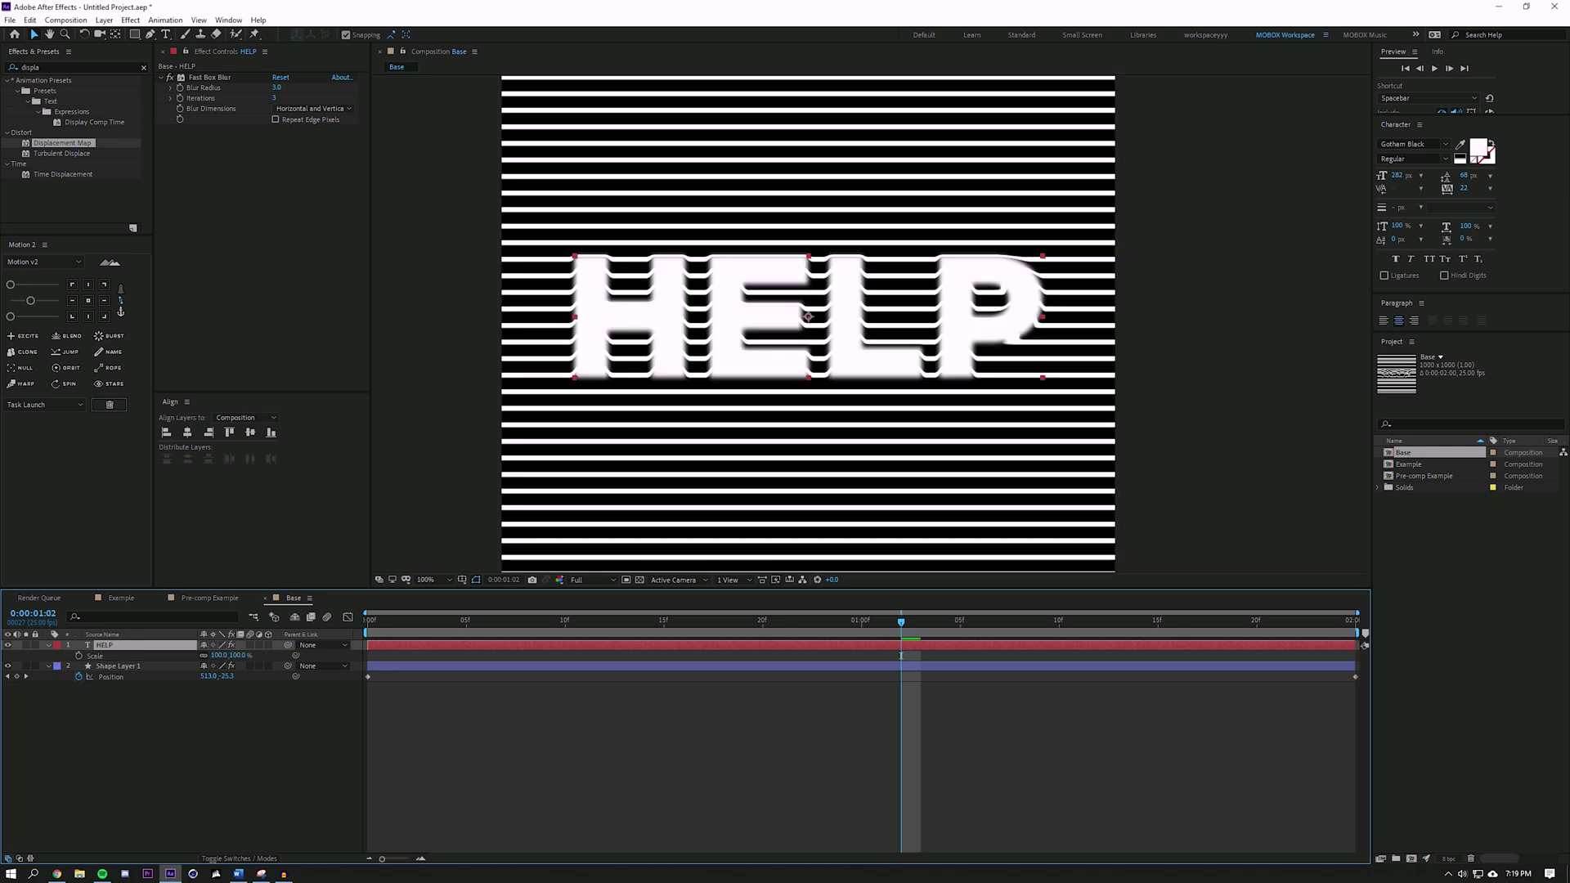
Find the Transform effect, apply it to the HELP text, and hide the text layer
left_click(67, 68)
type("tr")
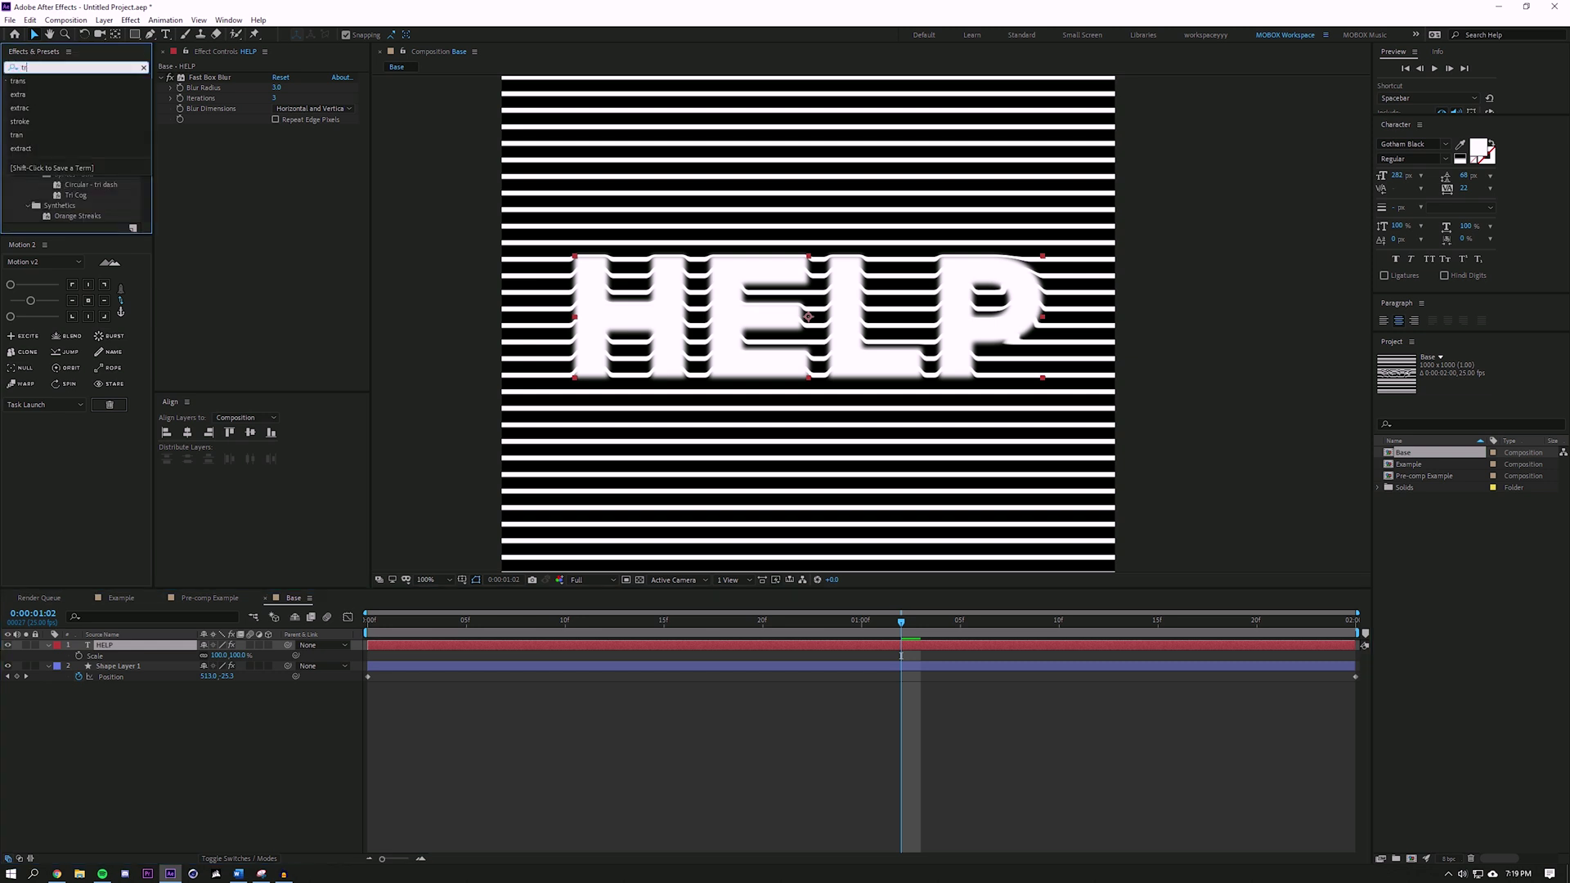
type("ans")
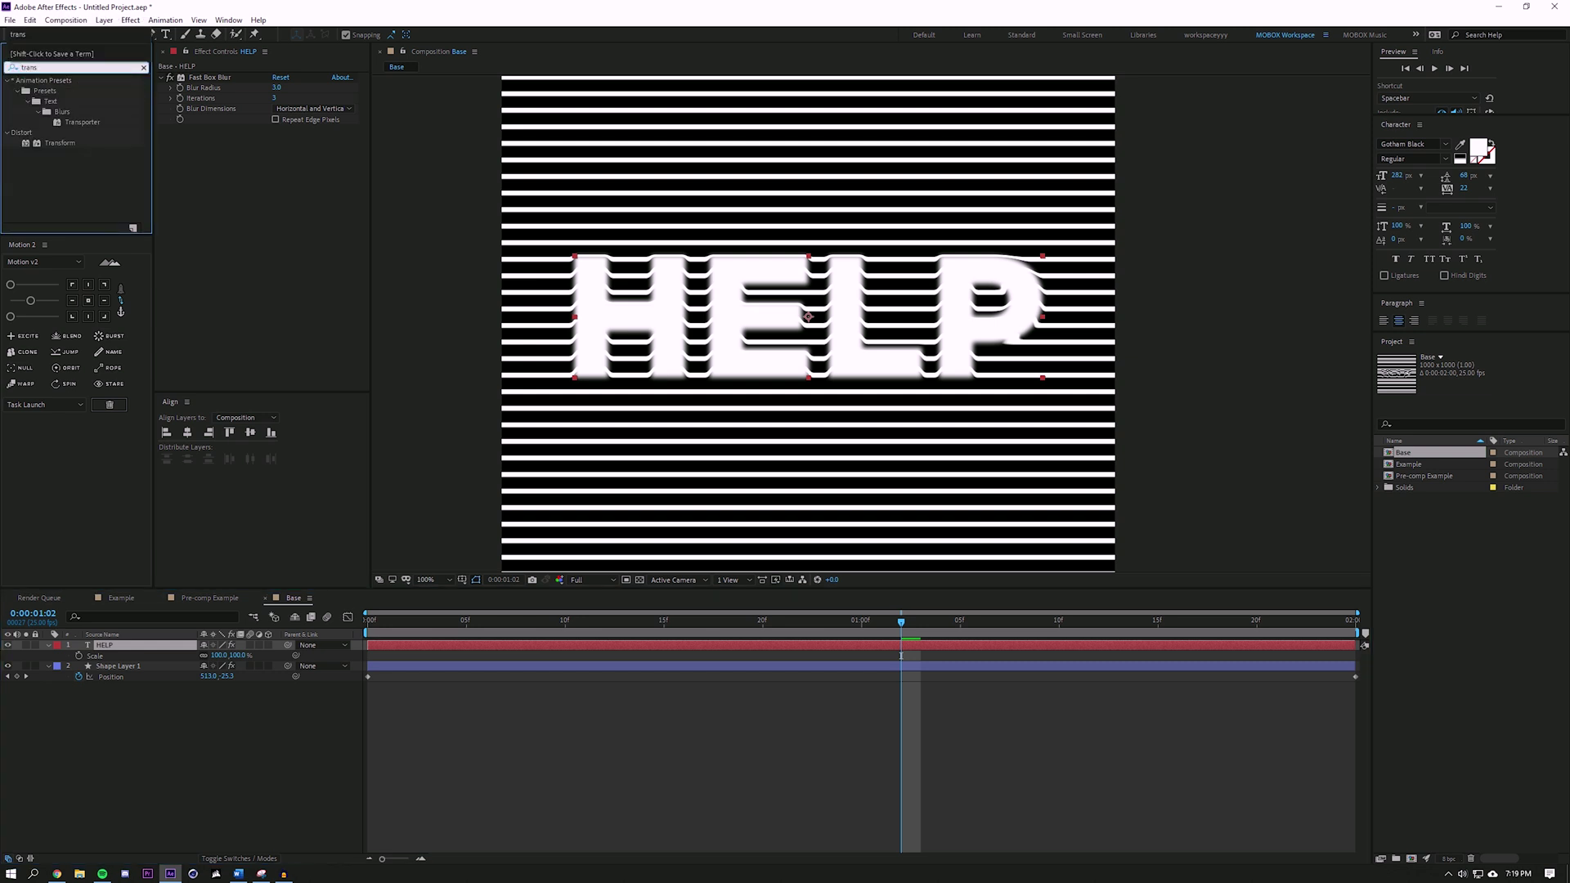
left_click_drag(59, 142, 127, 645)
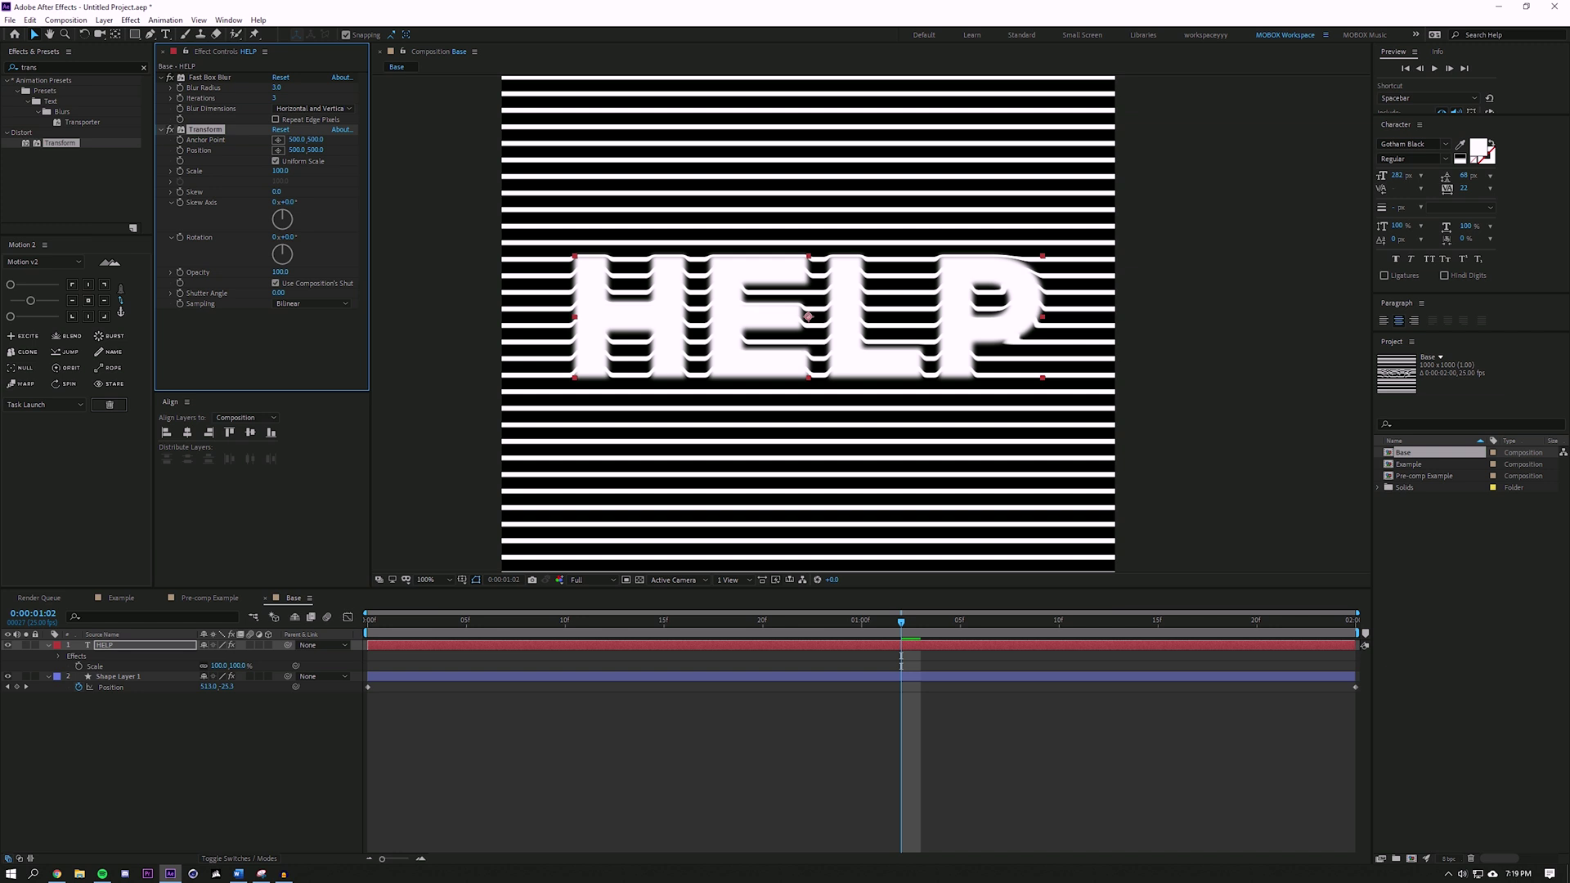
left_click(119, 736)
left_click(9, 646)
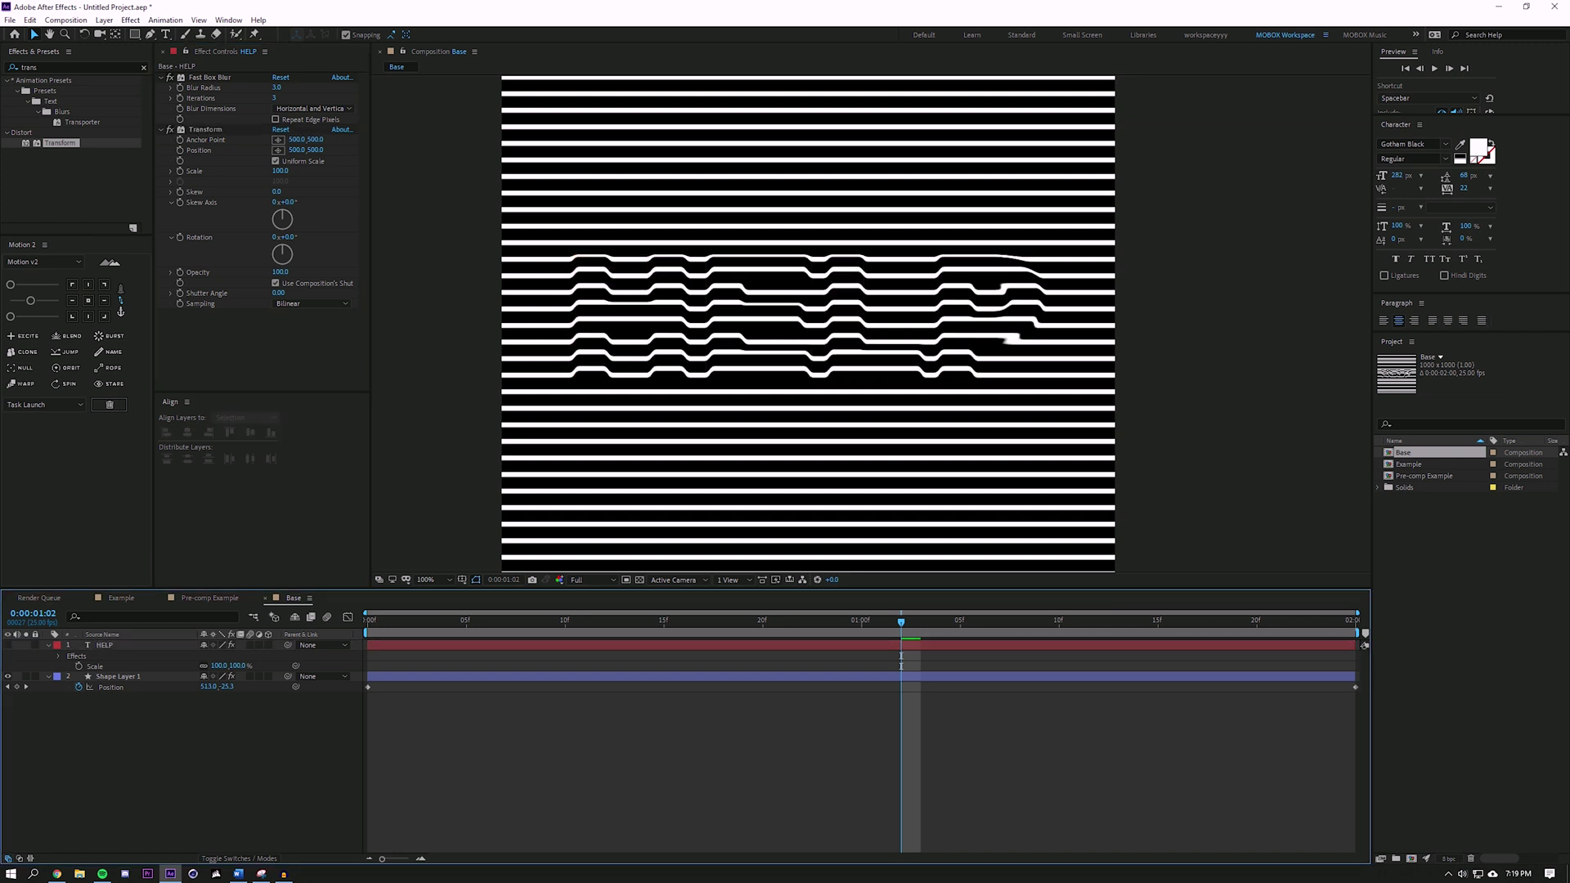
Try lowering the Transform effect's opacity on the HELP text to 74, and delete the Transform effect from that layer
left_click(110, 645)
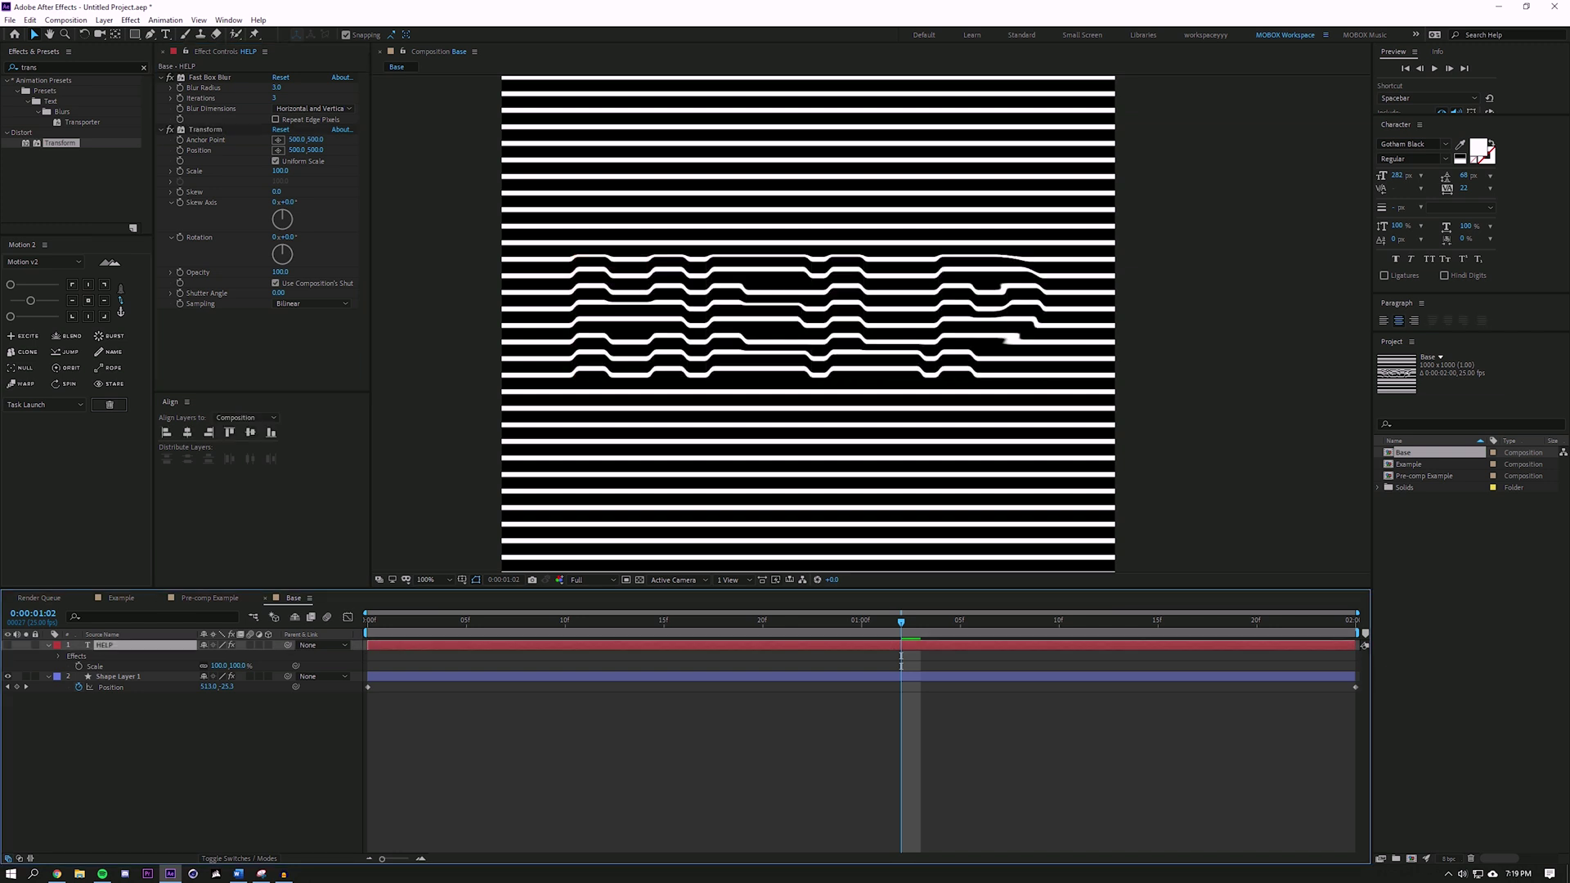
left_click_drag(280, 273, 222, 272)
left_click_drag(808, 317, 808, 316)
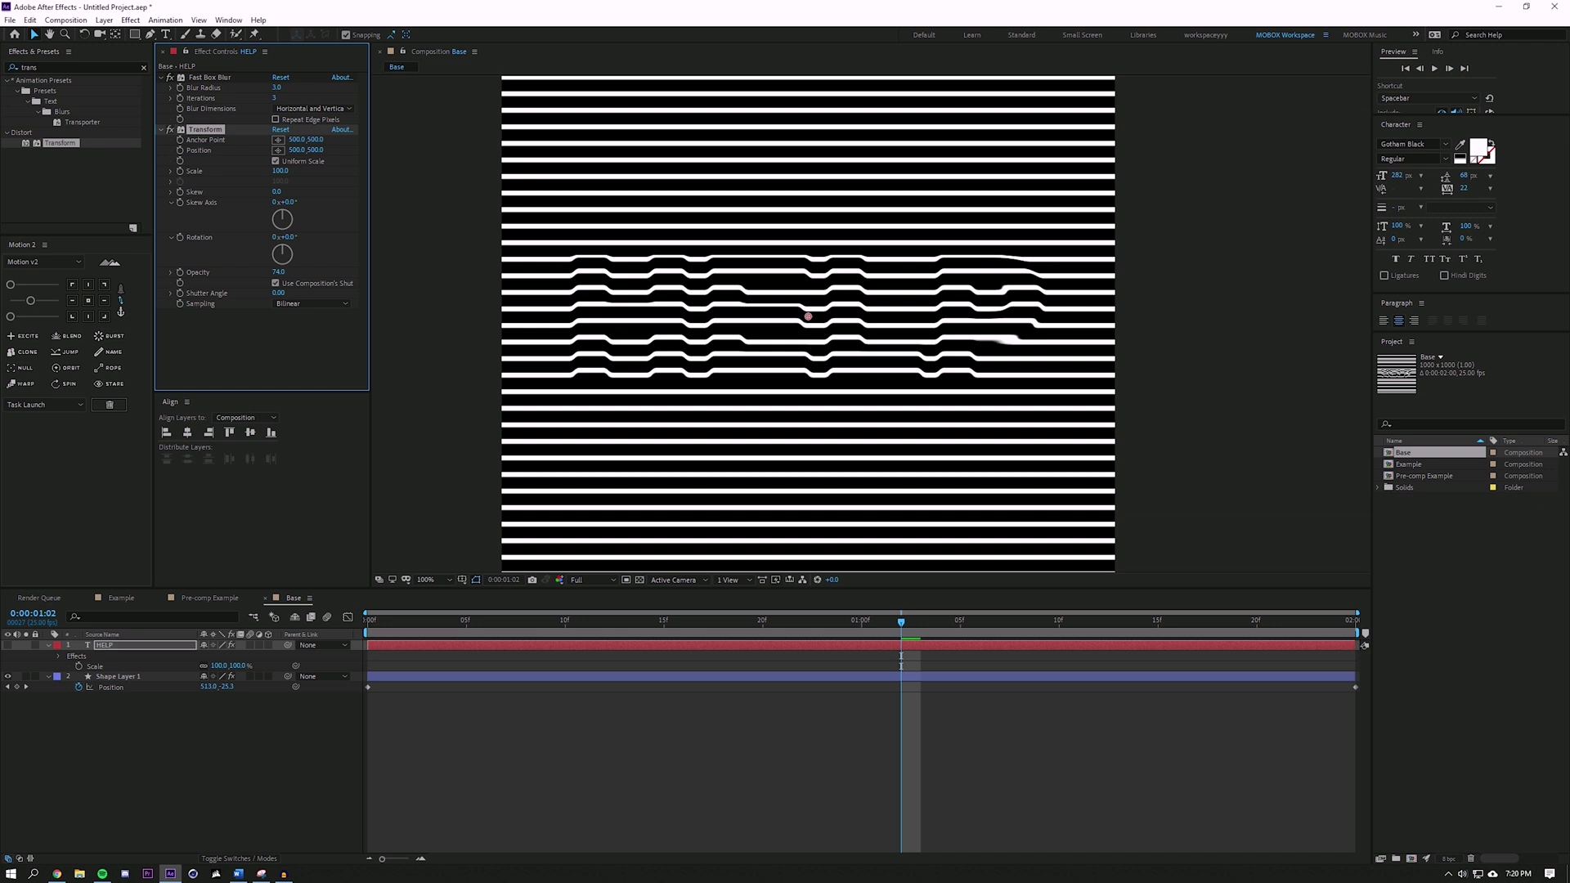
key("Delete")
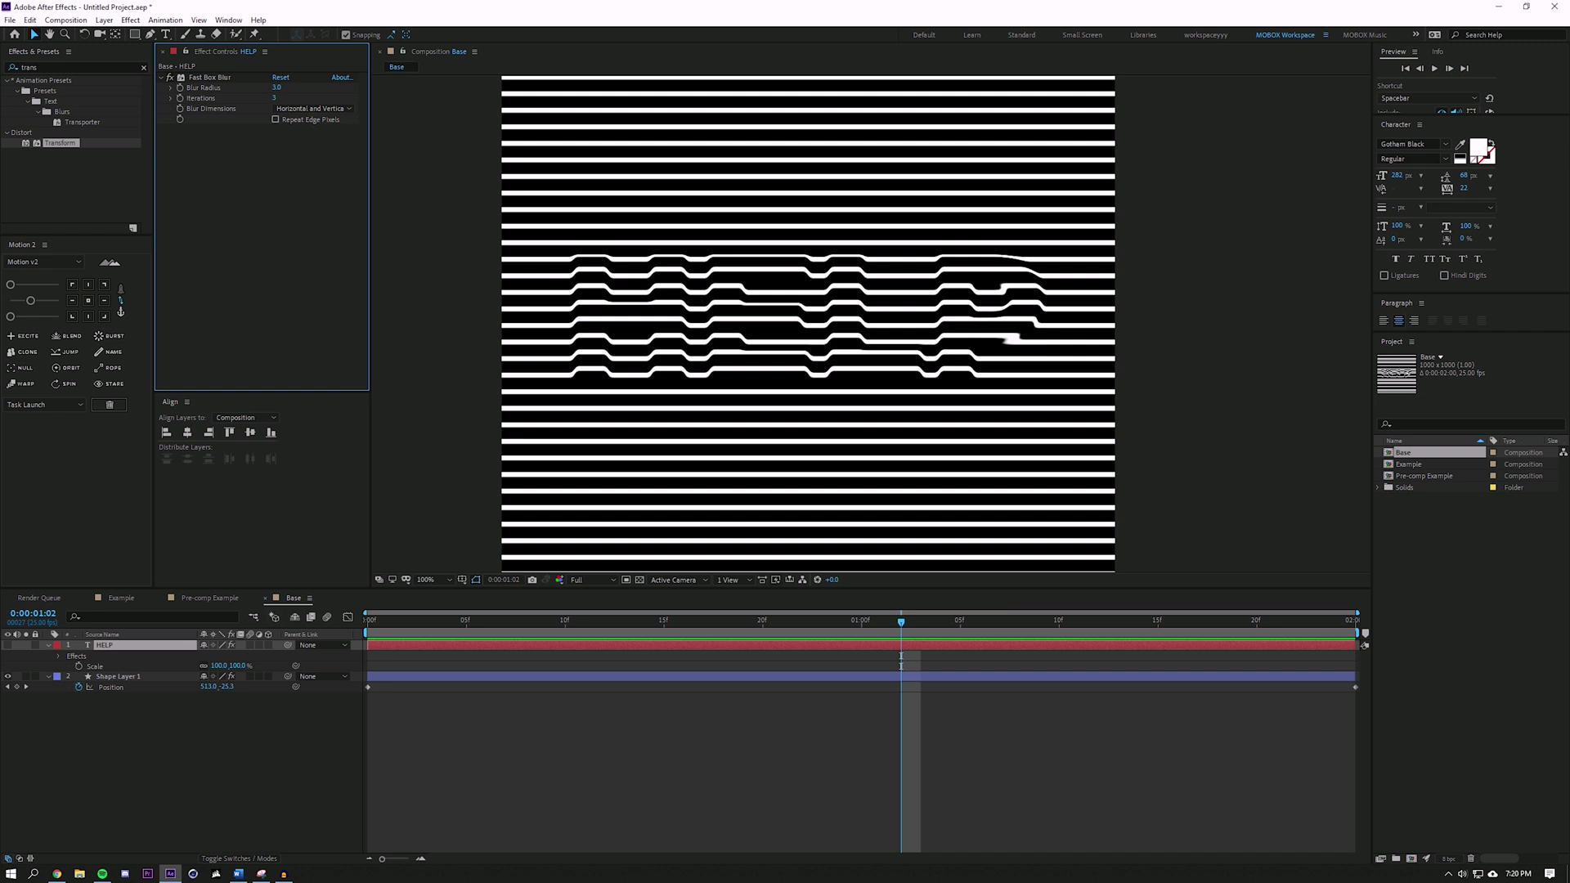
Pre-compose the HELP text and Shape Layer 1 together into a composition named Tutorial
left_click(118, 677, "shift")
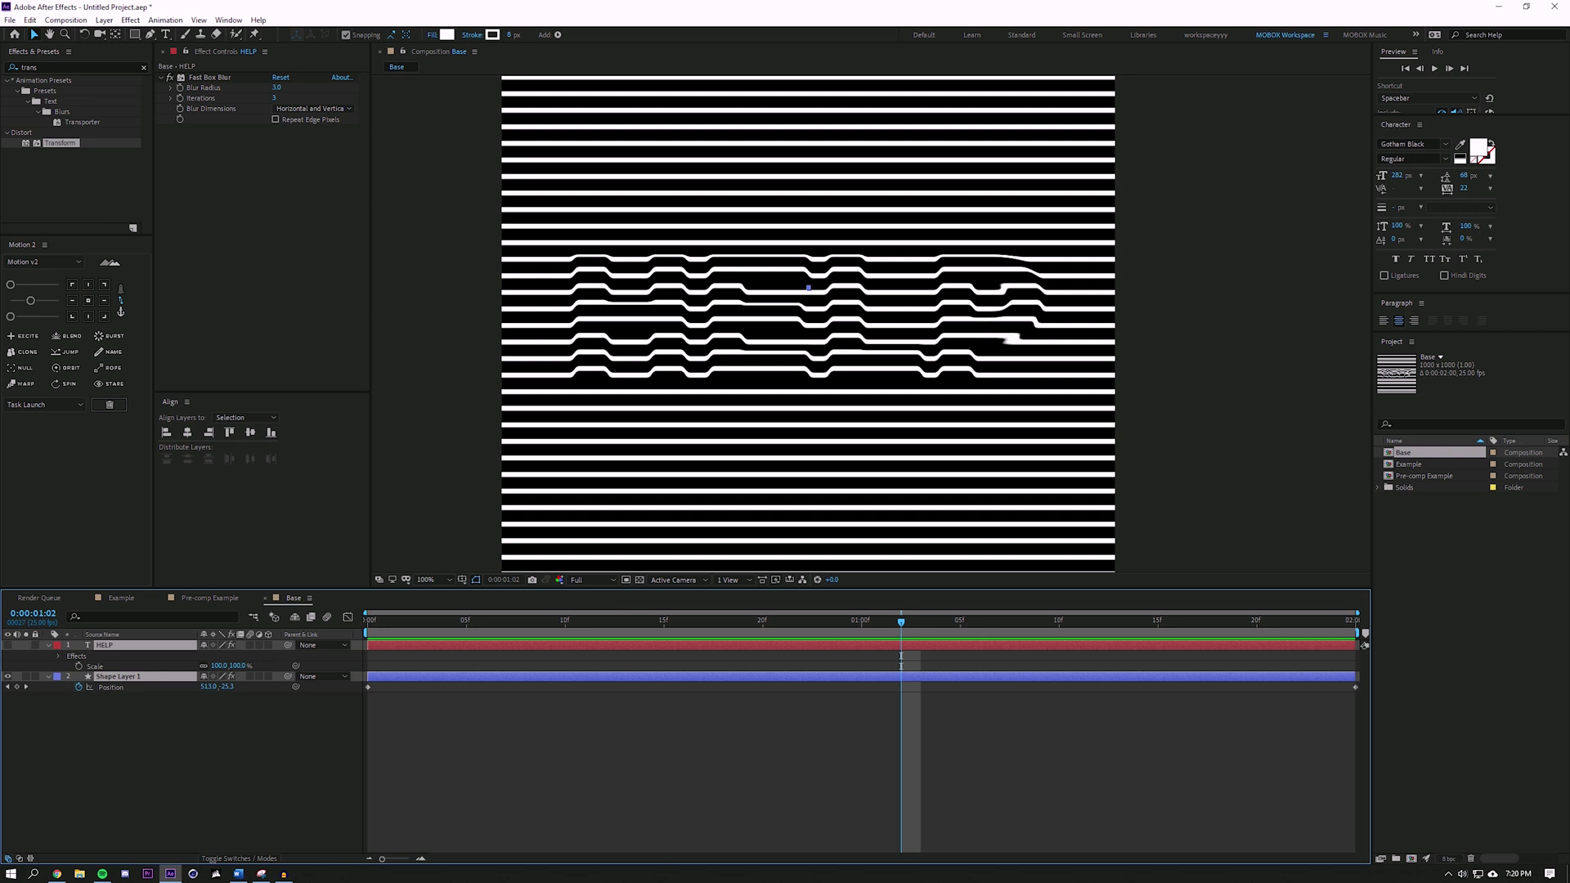
key("ctrl+shift+c")
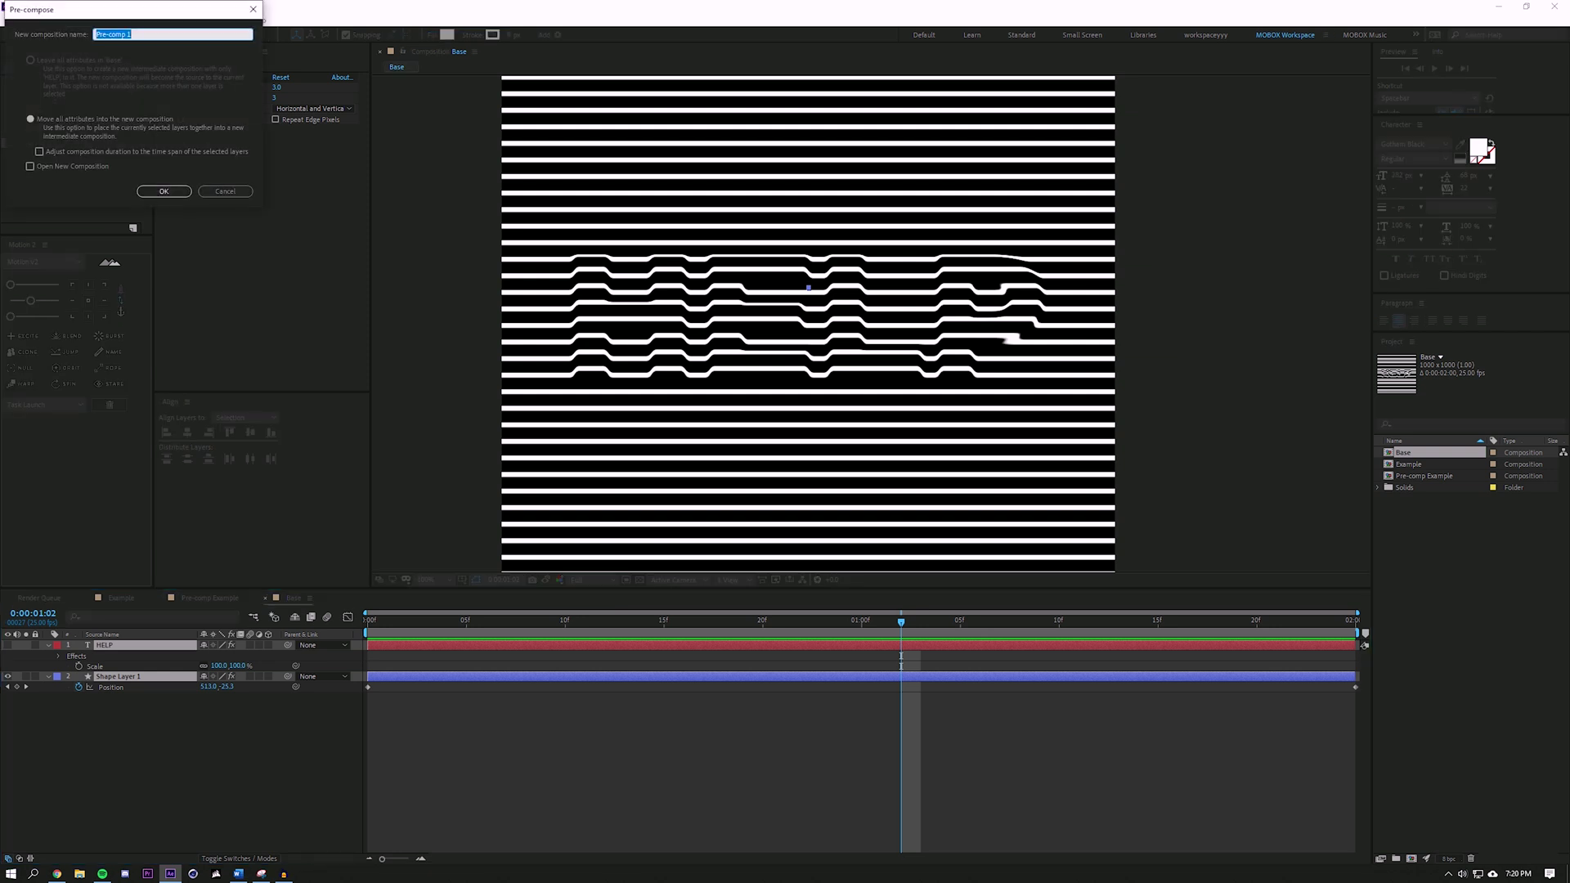
type("Tutorial")
key("Return")
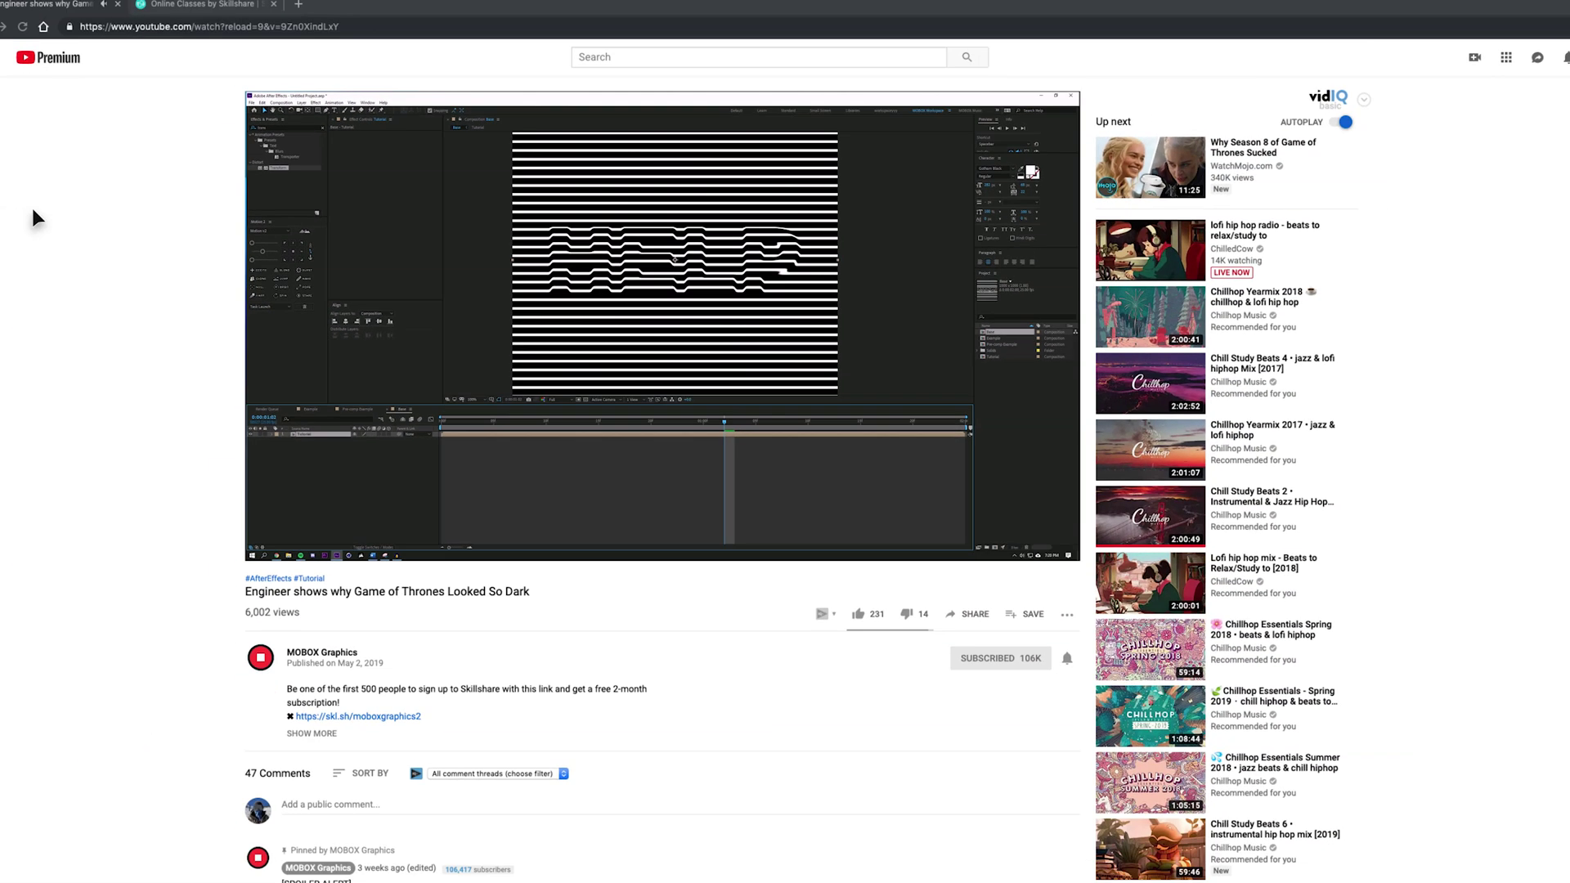
left_click(199, 16)
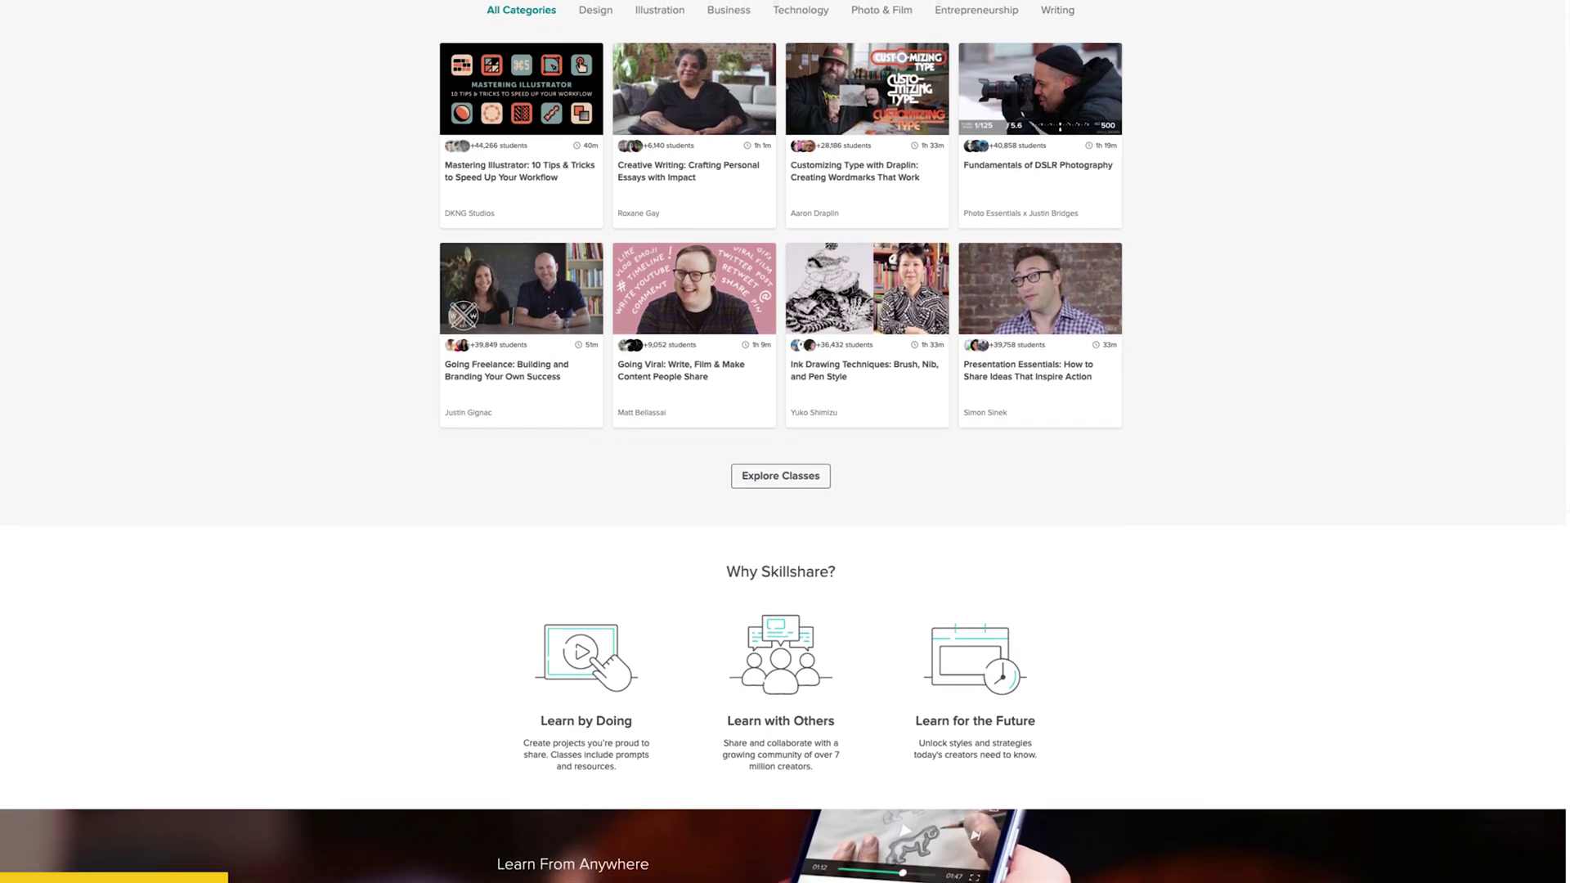
scroll(783, 442, "down", 4)
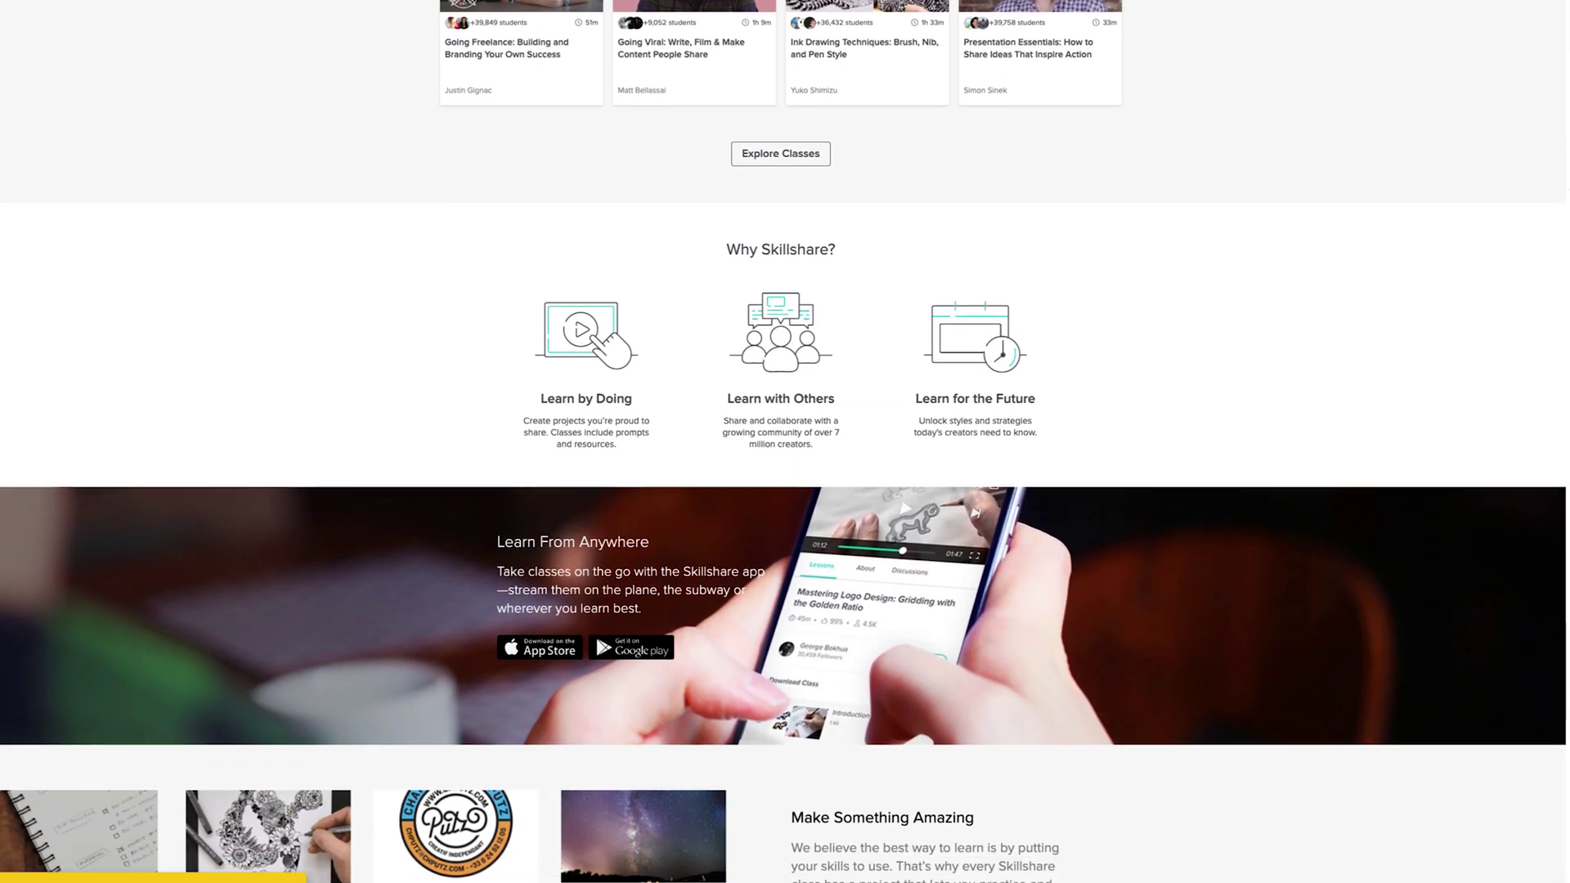
scroll(784, 441, "down", 1)
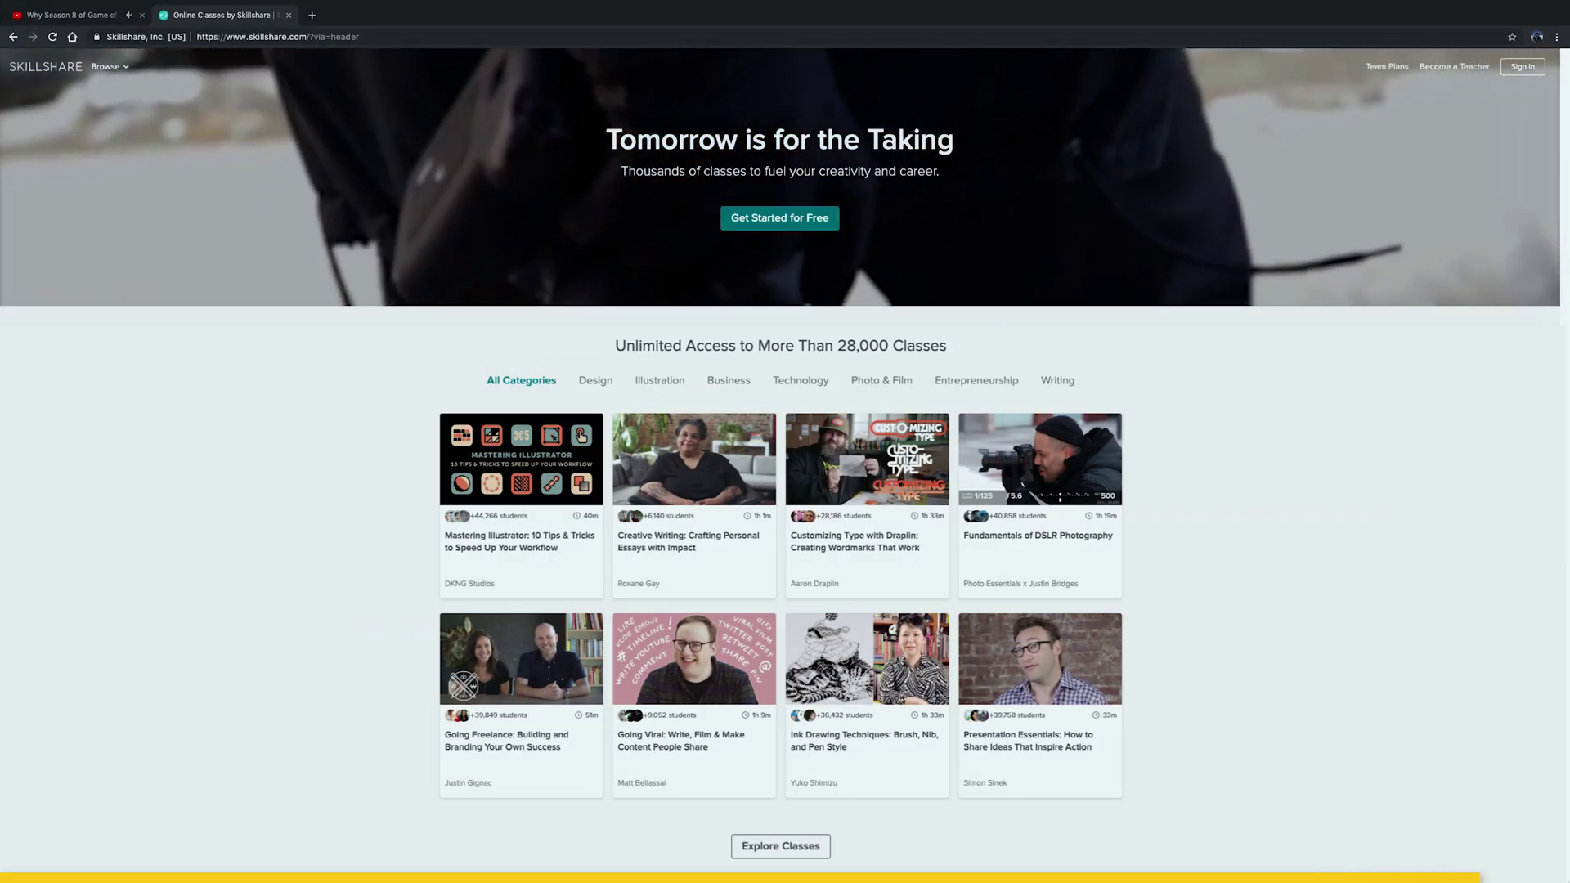
left_click(59, 16)
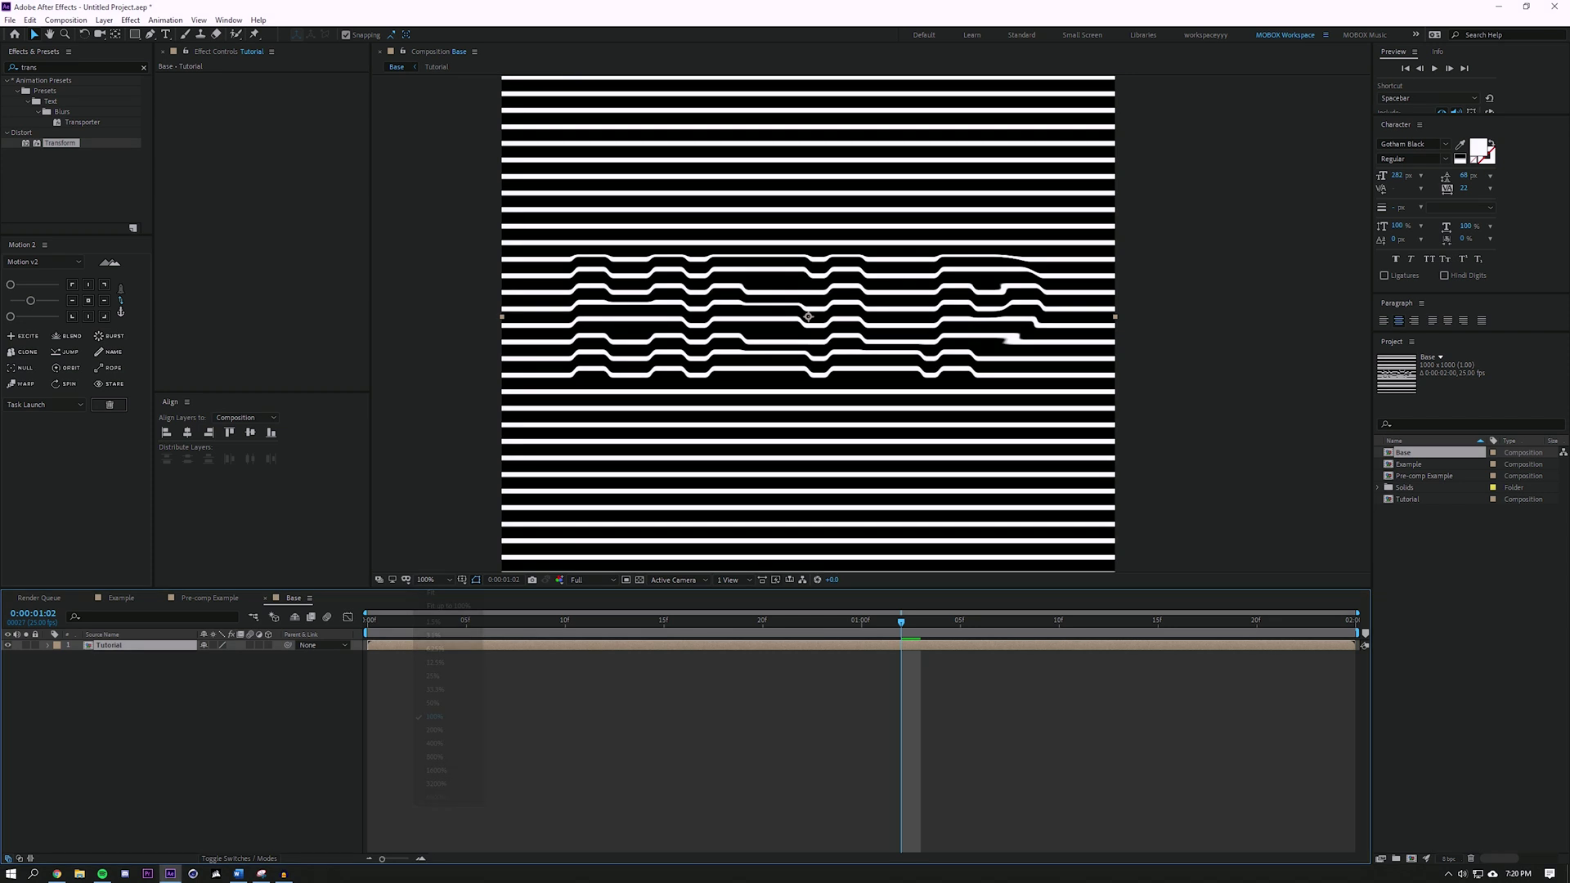
Fit the composition in the viewer and add a composition-sized solid in dark grey 101010
left_click(435, 579)
left_click(444, 605)
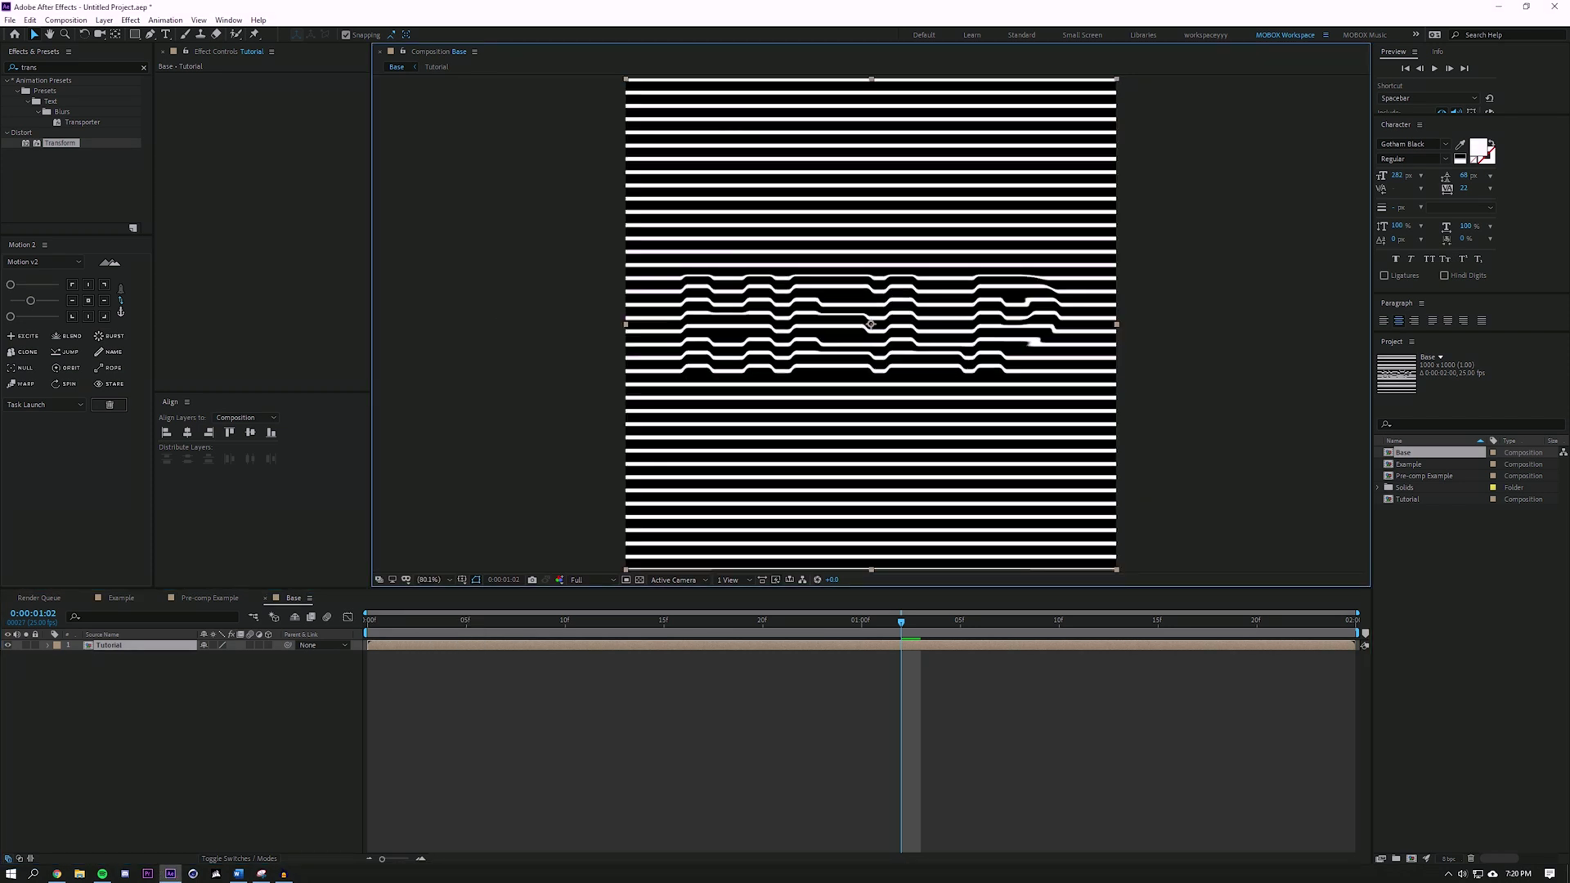
left_click(104, 20)
mouse_move(123, 35)
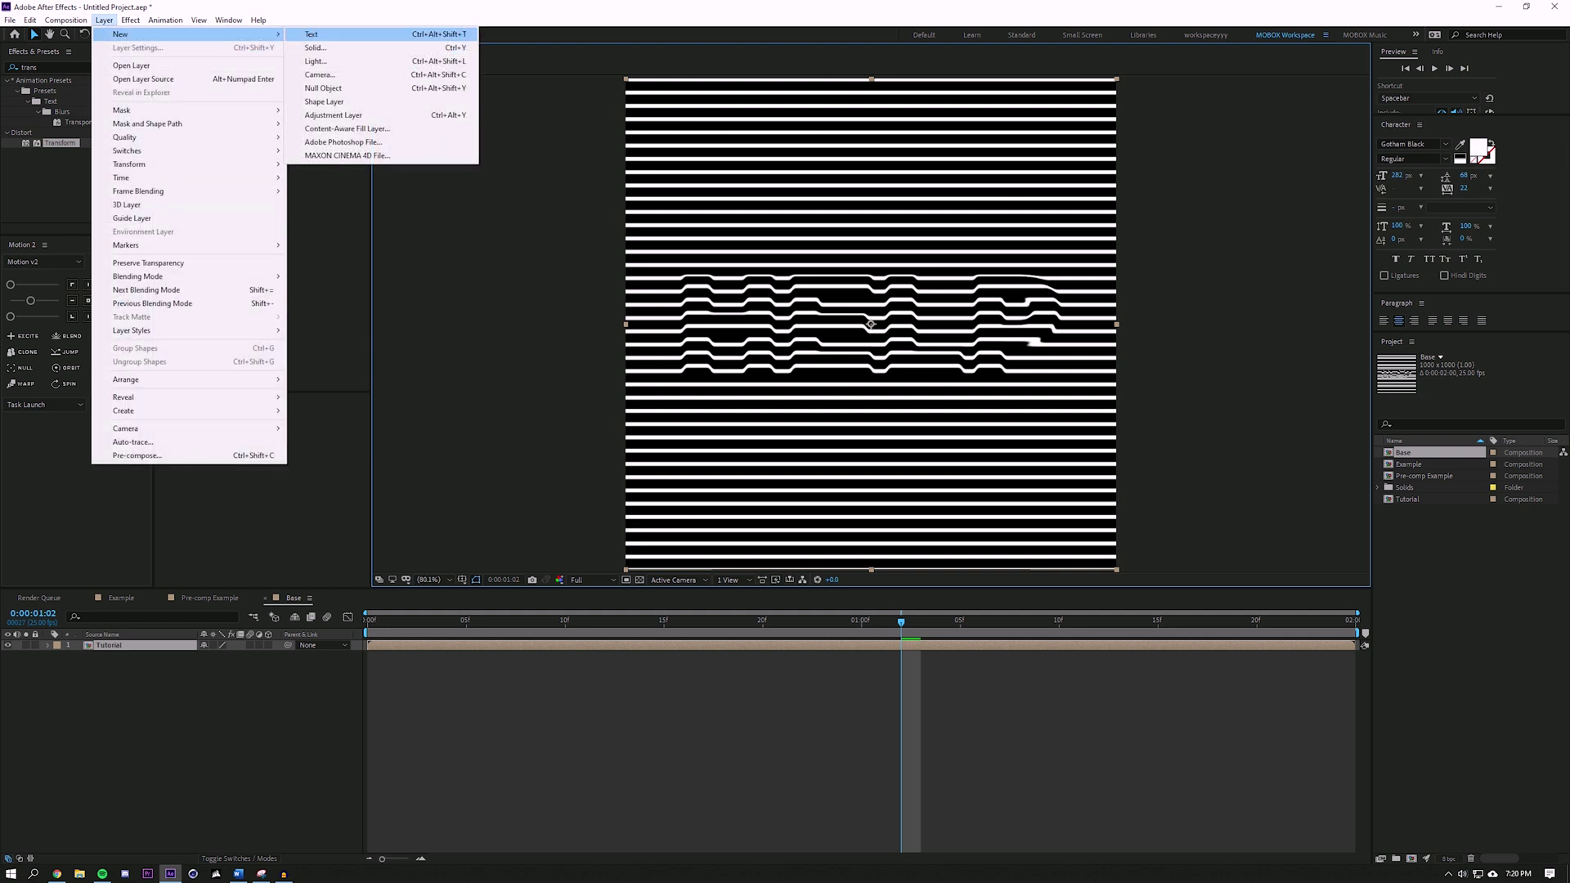
left_click(319, 47)
left_click(141, 212)
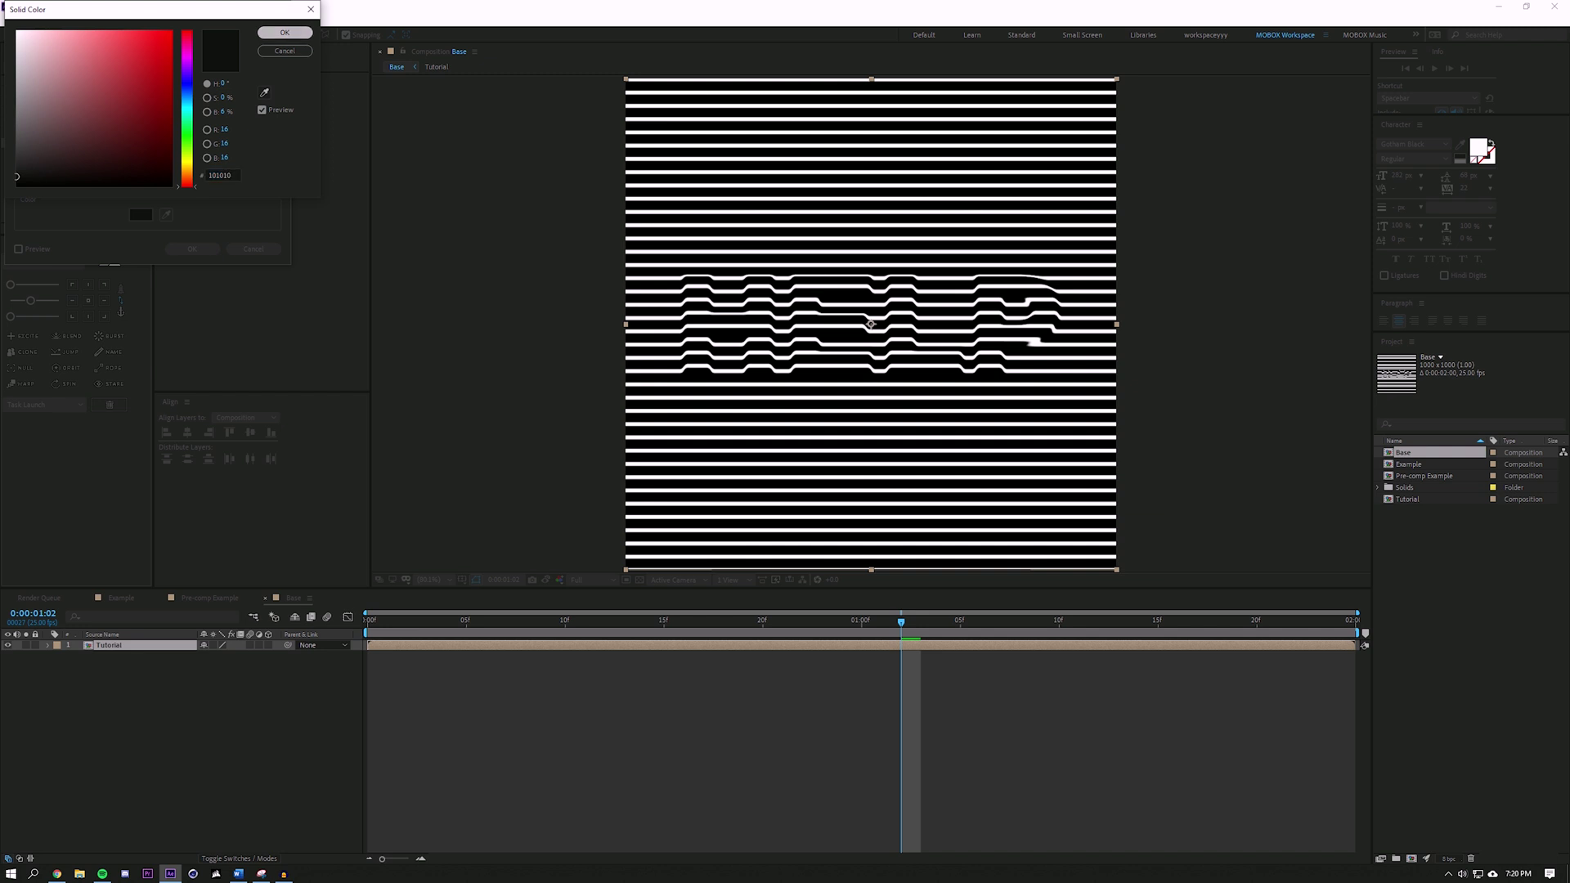
left_click(285, 32)
key("Return")
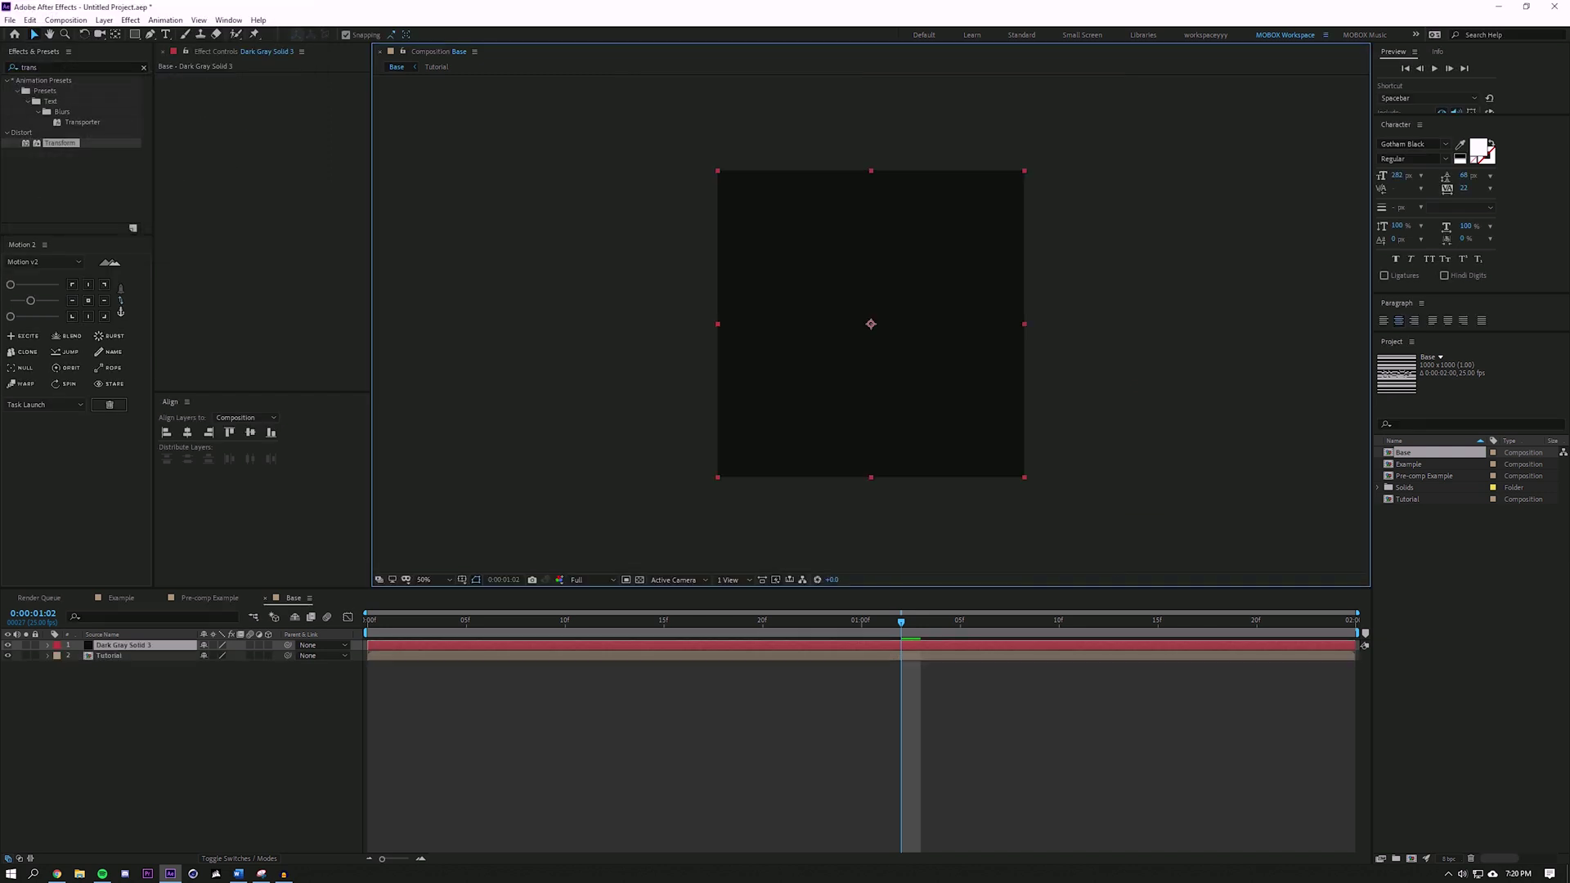
Scale the dark grey solid up to about 133% and place it beneath the Tutorial layer
key("s")
left_click_drag(237, 656, 264, 656)
key("ctrl+bracketleft")
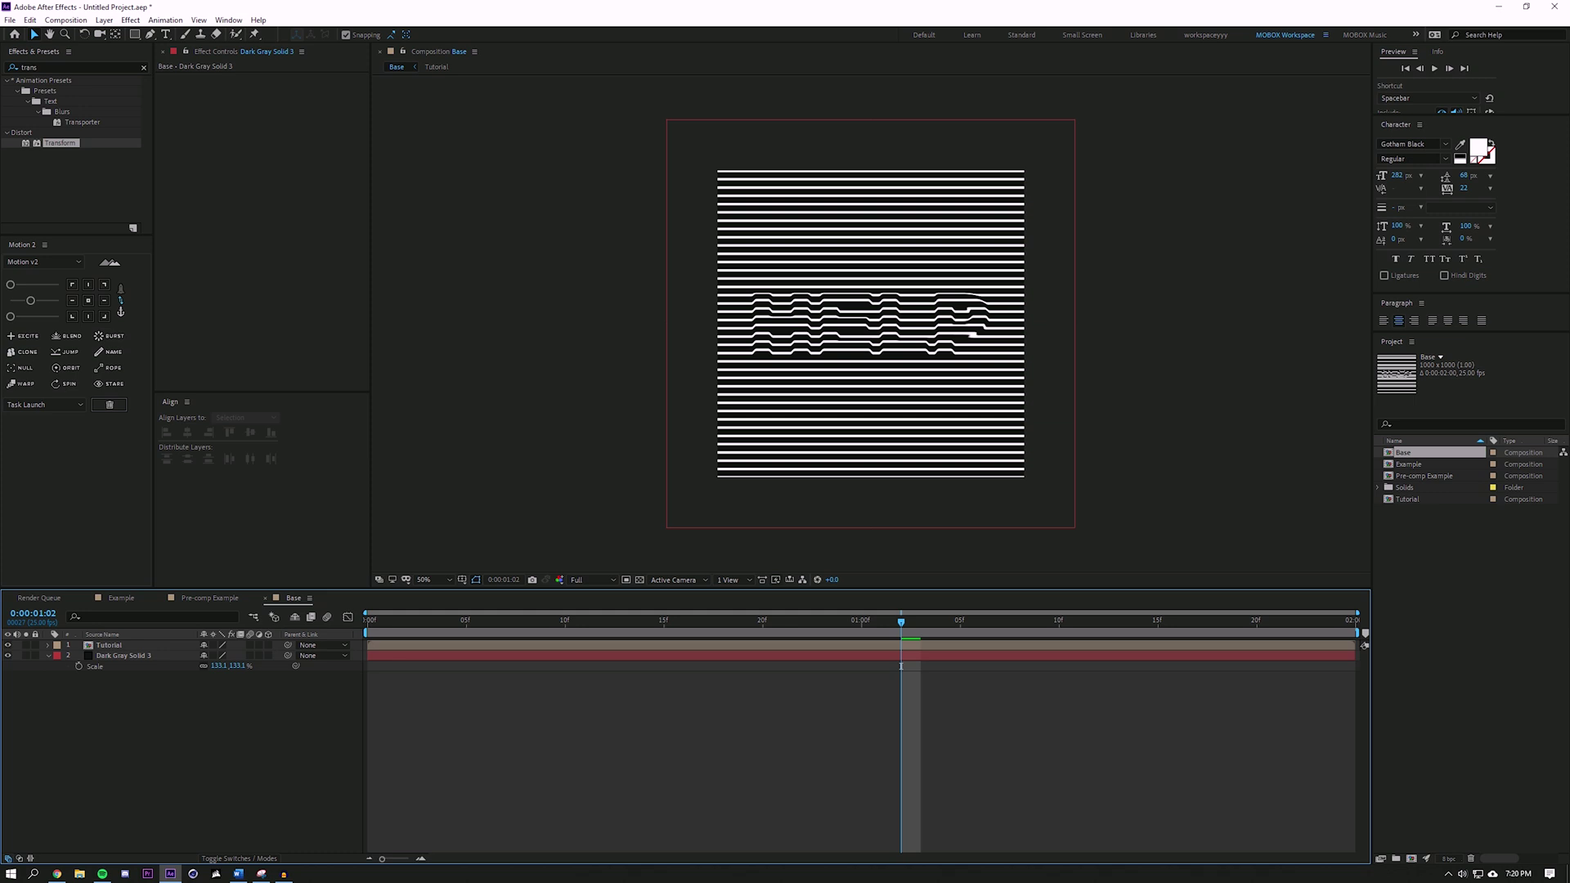
Add an adjustment layer above the Tutorial layer, find the CC Lens effect and apply it to the new layer
left_click(104, 20)
mouse_move(123, 34)
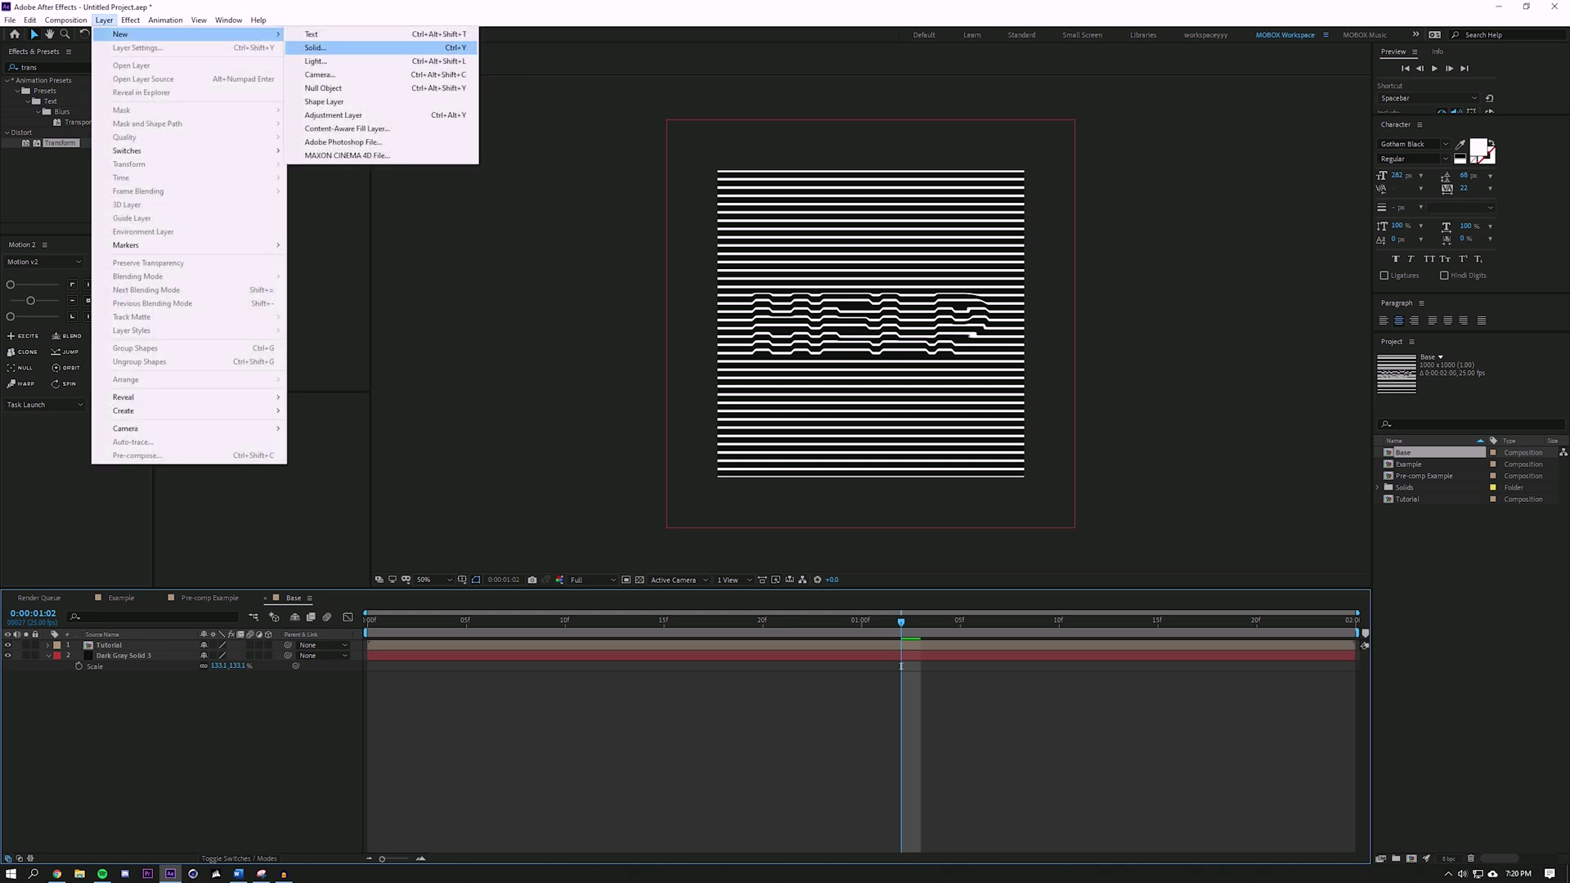
left_click(334, 116)
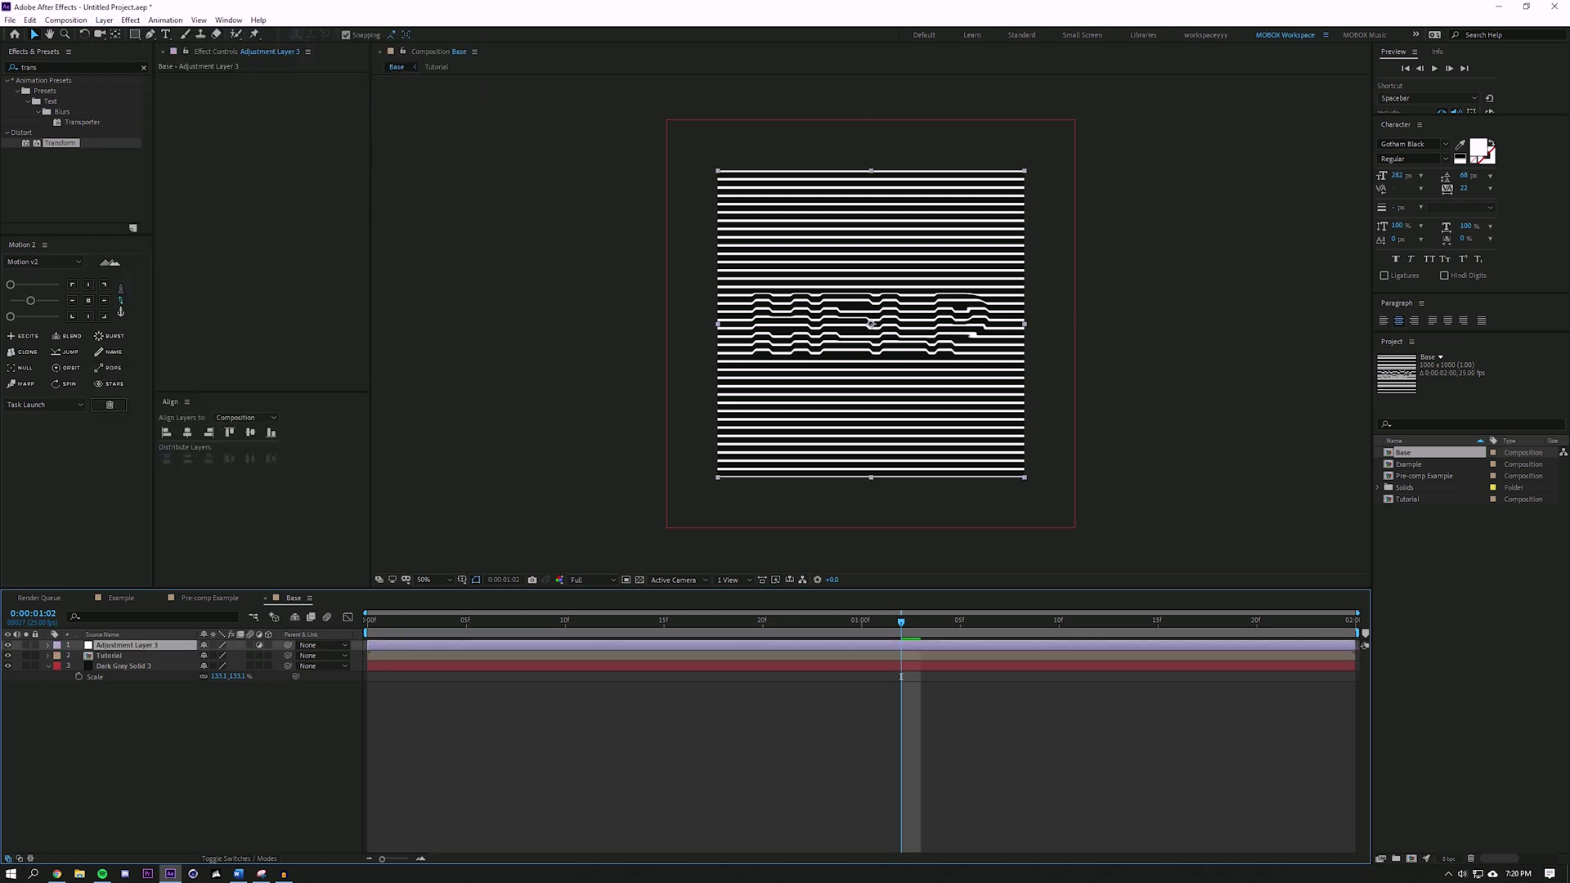
left_click(51, 67)
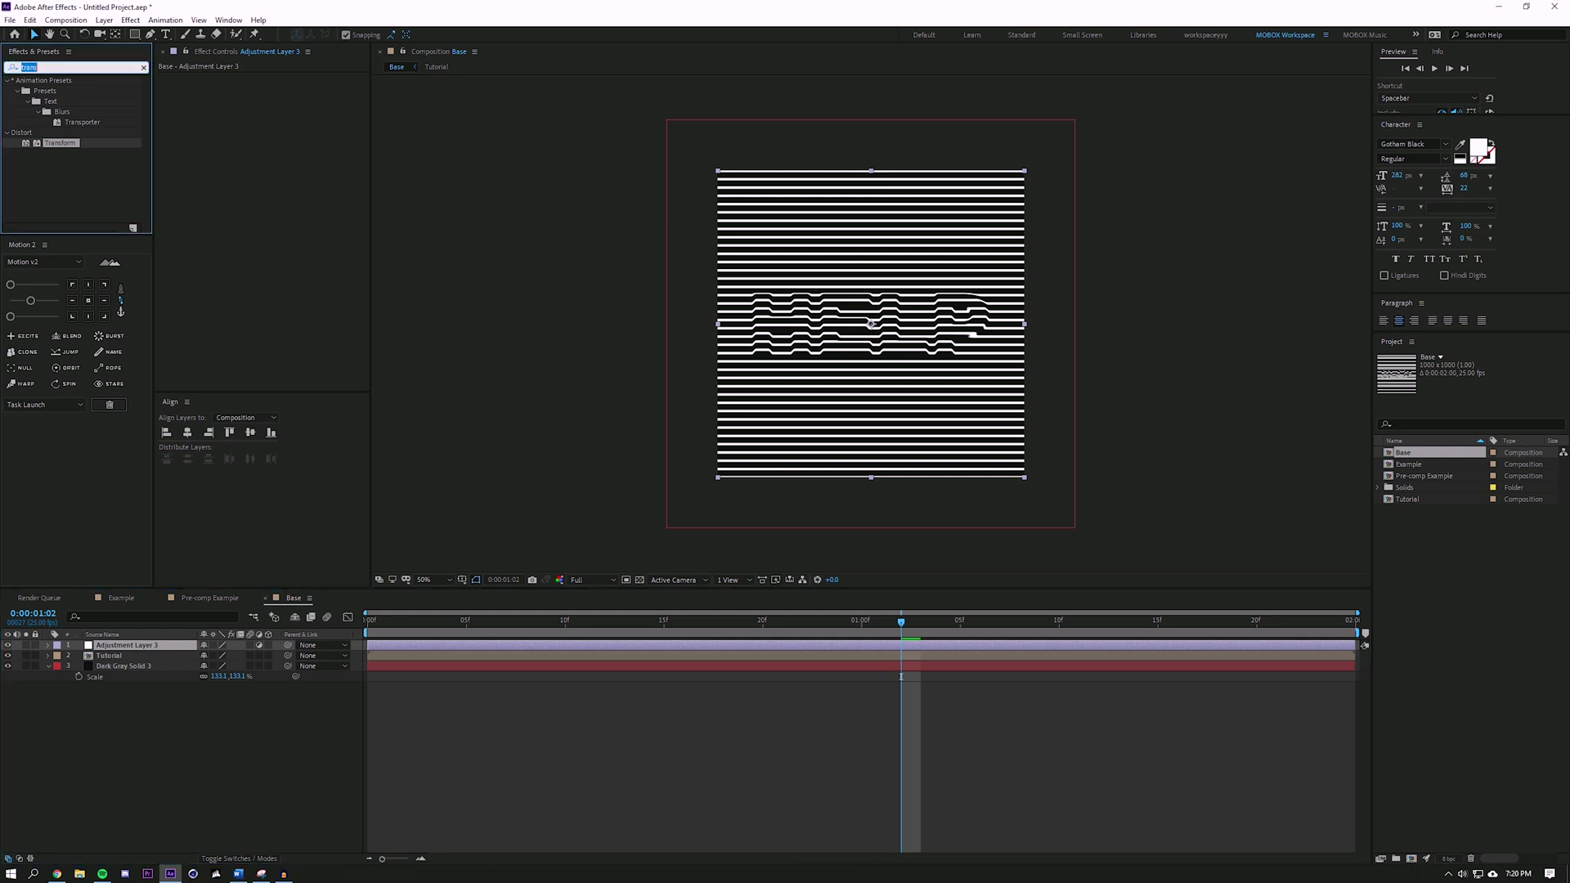
type("cc len")
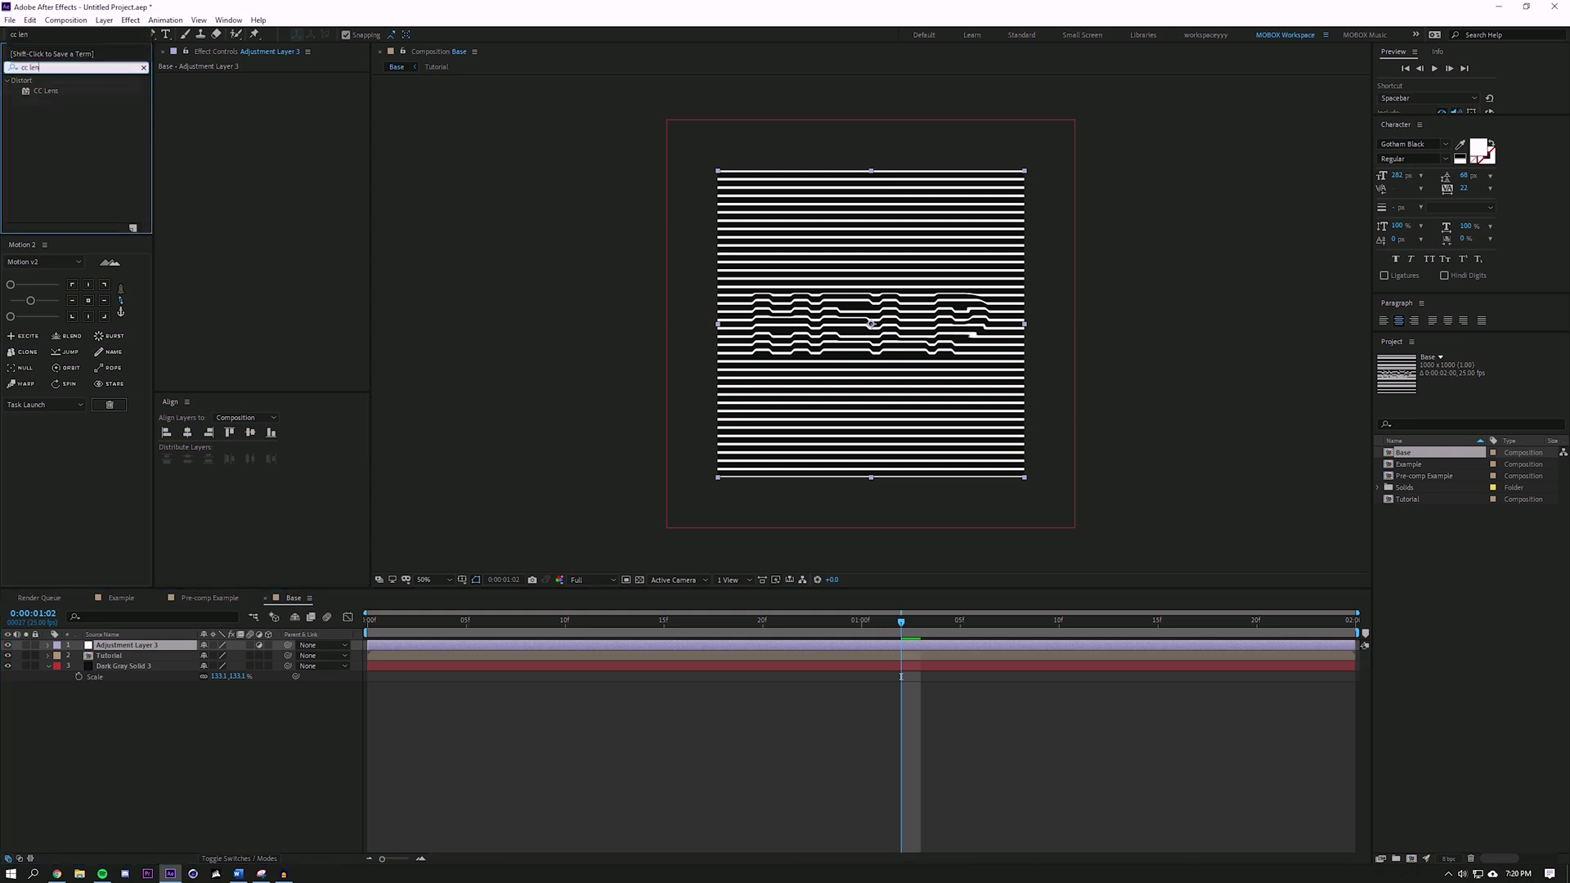
left_click_drag(46, 91, 131, 645)
Set the CC Lens size to 340 and its convergence to -100, comparing the curvature by undoing and redoing the change
left_click(279, 98)
key("Tab")
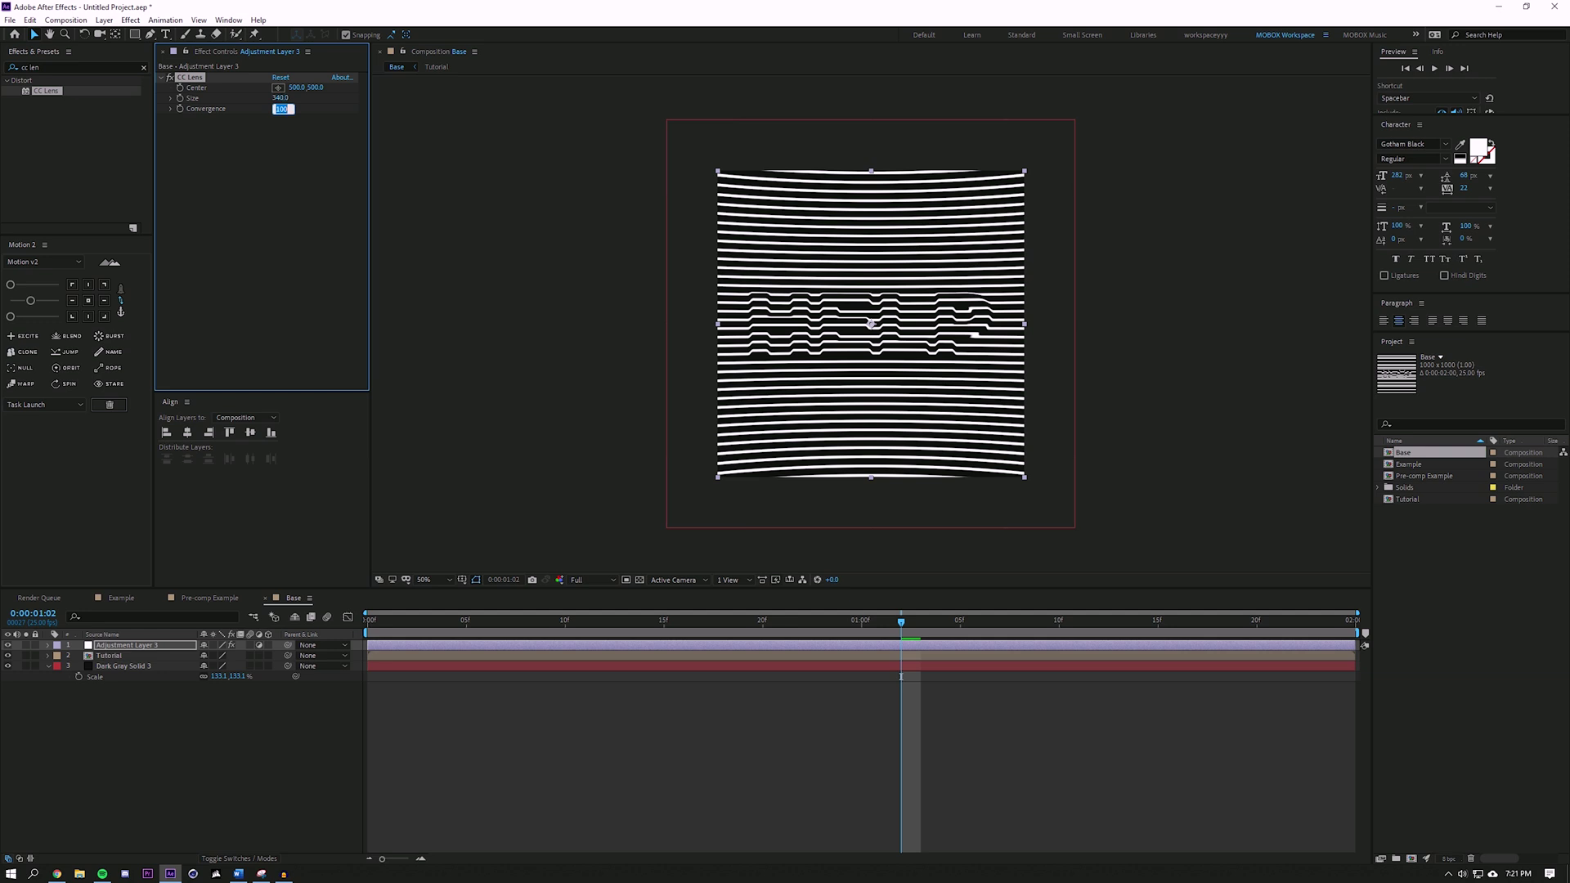
left_click(901, 676)
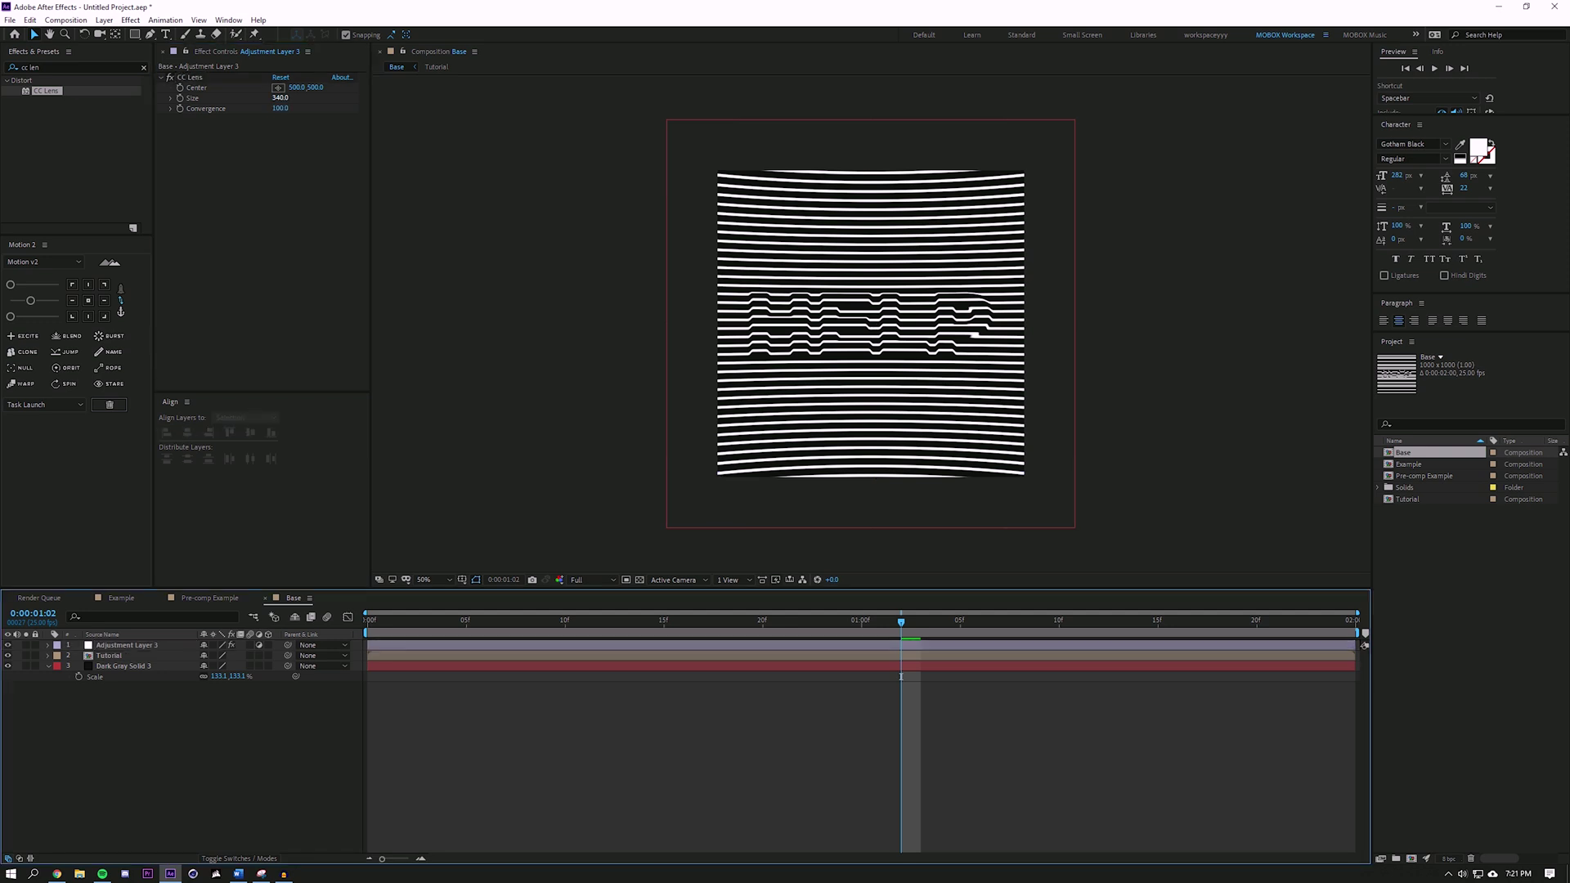
mouse_move(280, 108)
left_mouse_down()
mouse_move(196, 108)
mouse_move(281, 108)
left_mouse_up()
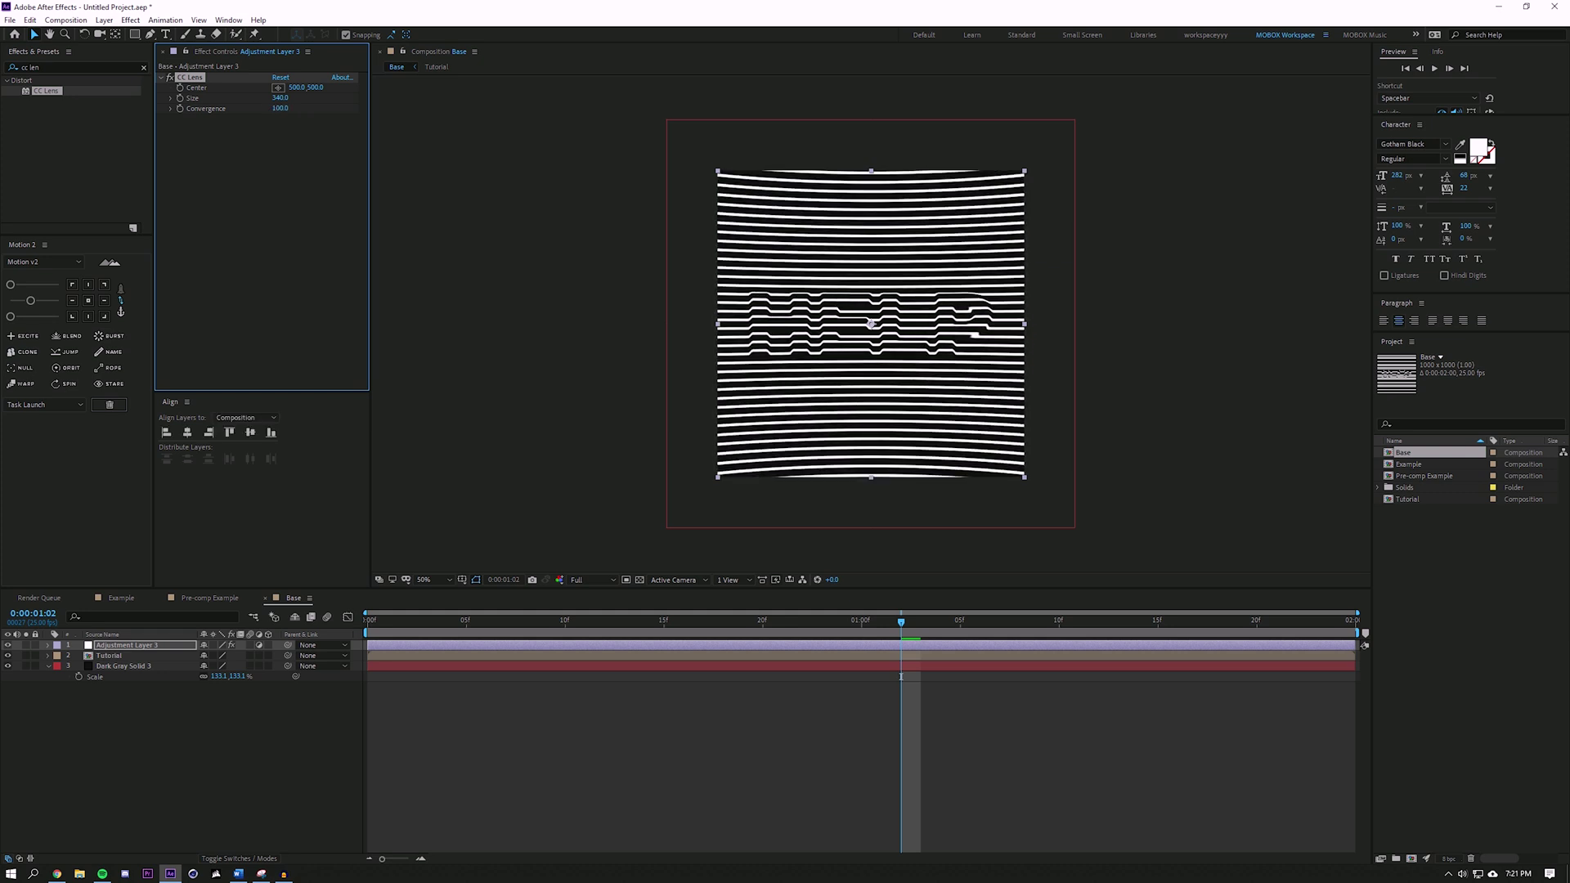
left_click(274, 156)
left_click_drag(280, 108, 67, 108)
left_click_drag(205, 108, 193, 108)
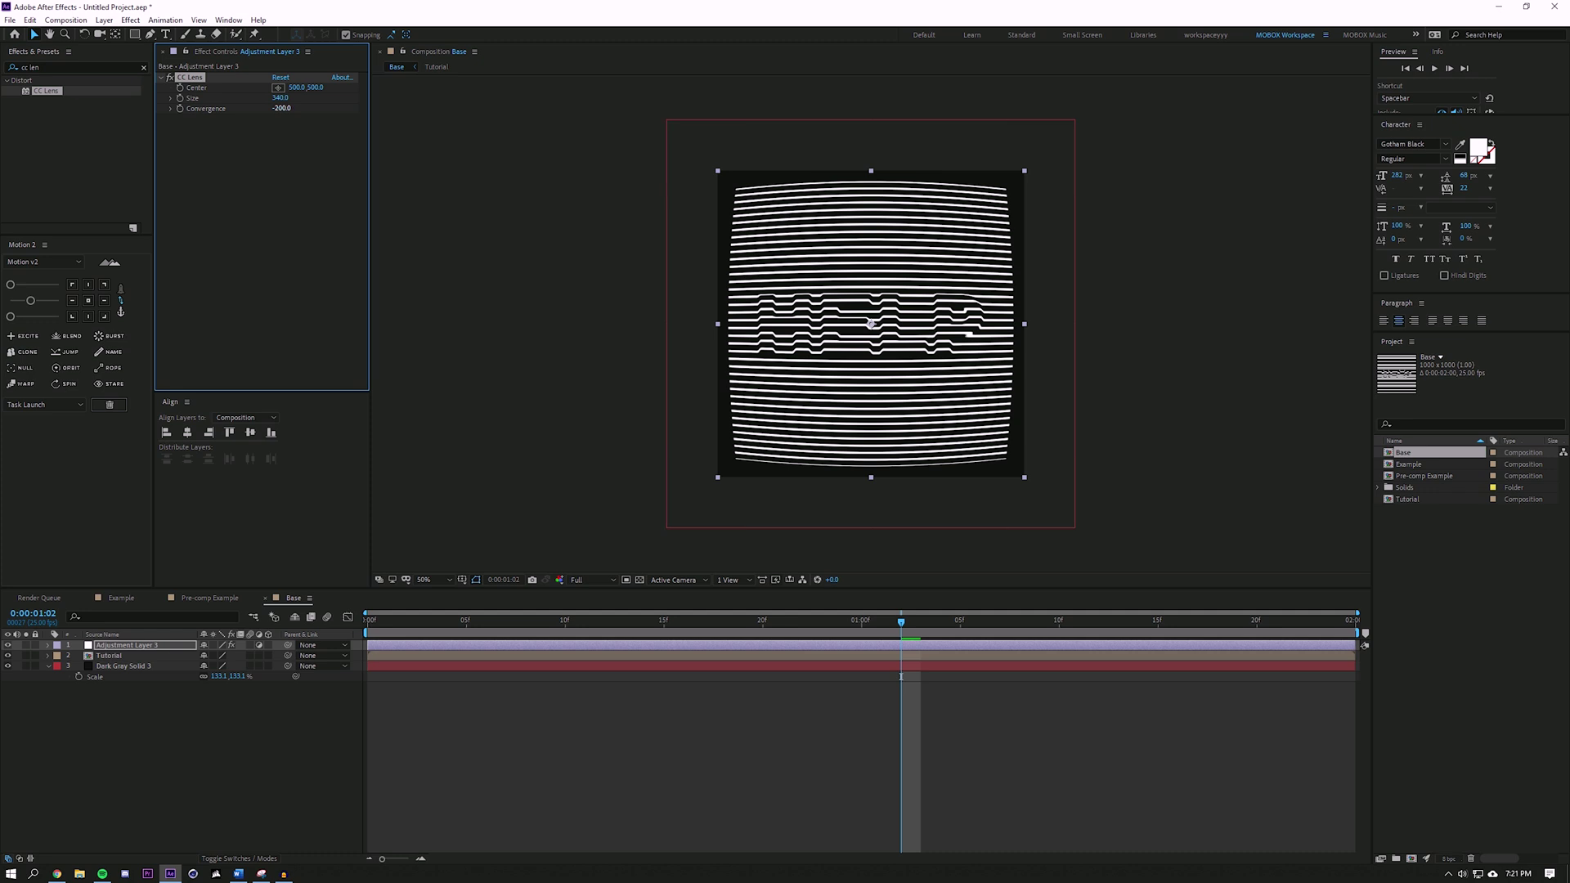
key("ctrl+z")
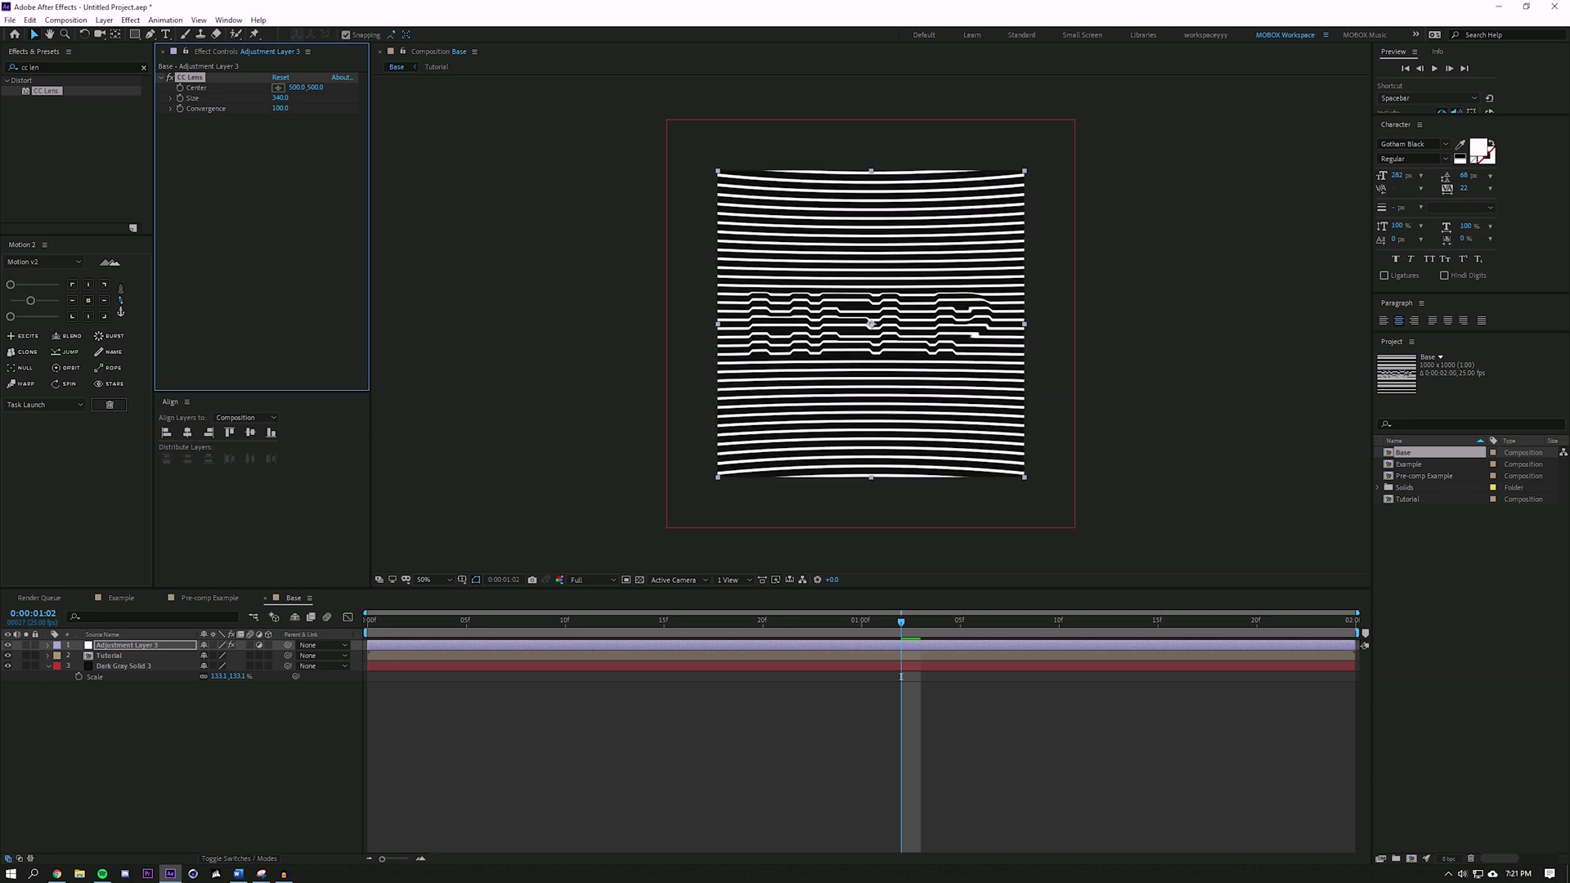
key("ctrl+shift+z")
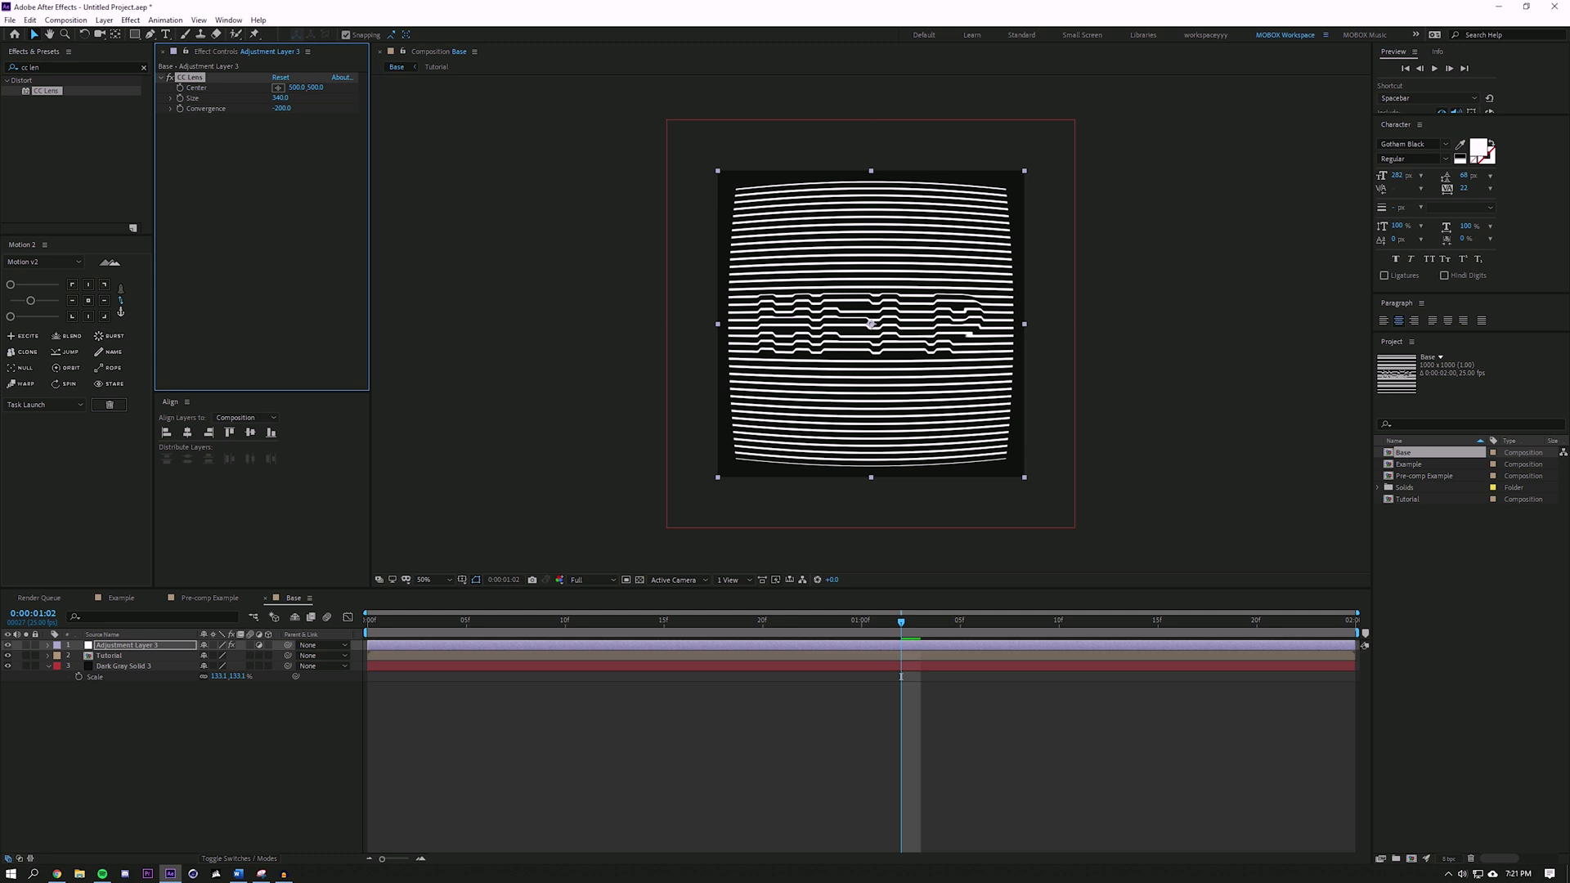
Find the Transform effect and apply it to the adjustment layer below CC Lens
double_click(35, 68)
key("BackSpace")
key("BackSpace")
key("BackSpace")
key("BackSpace")
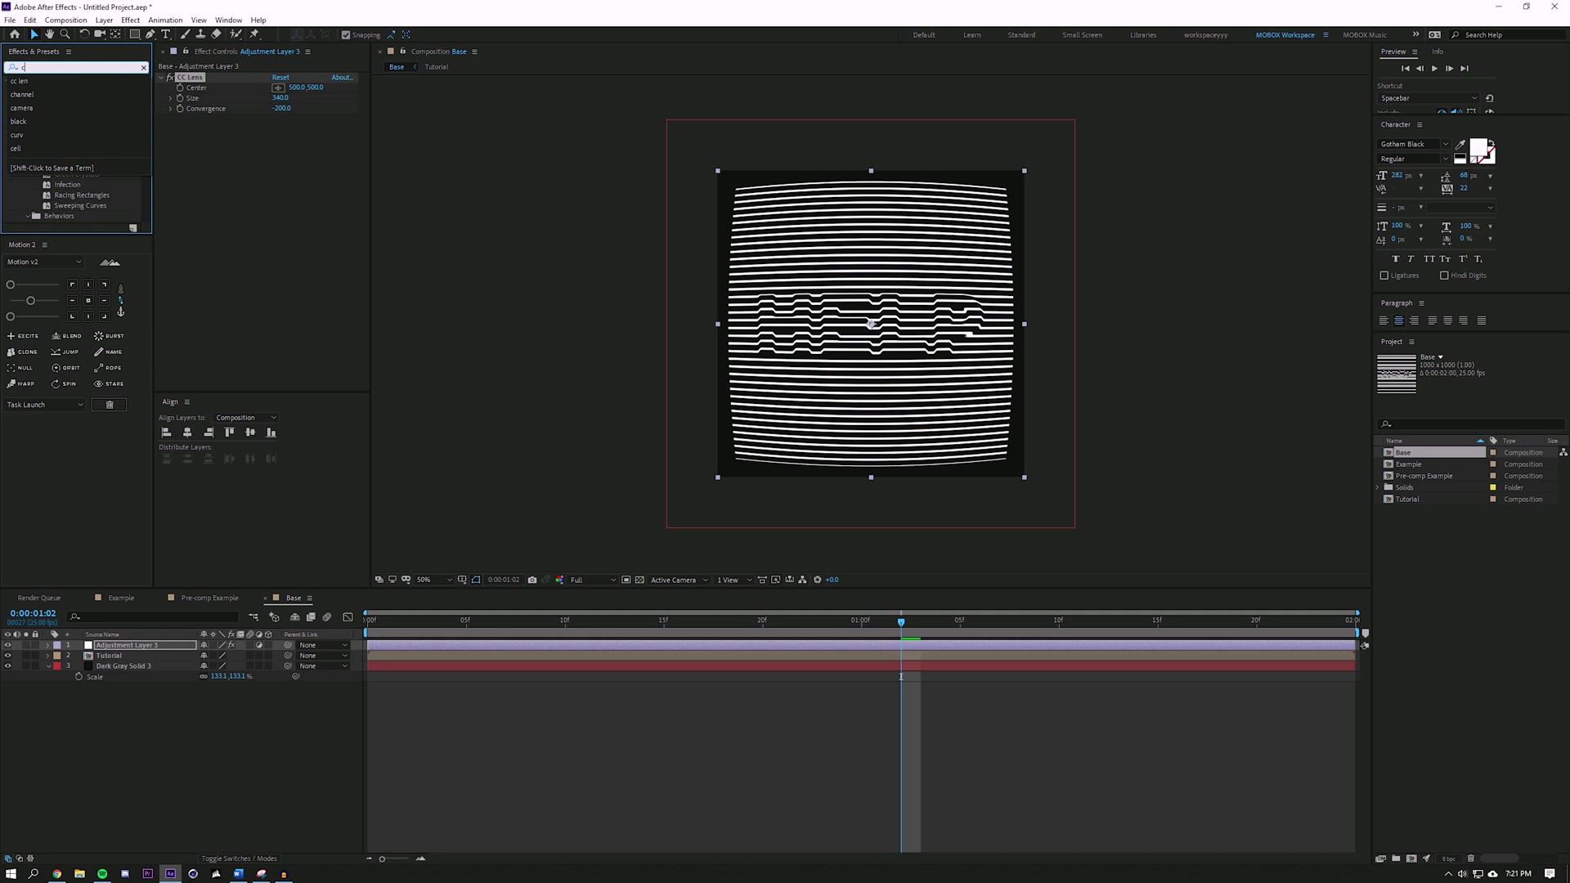
type("trans")
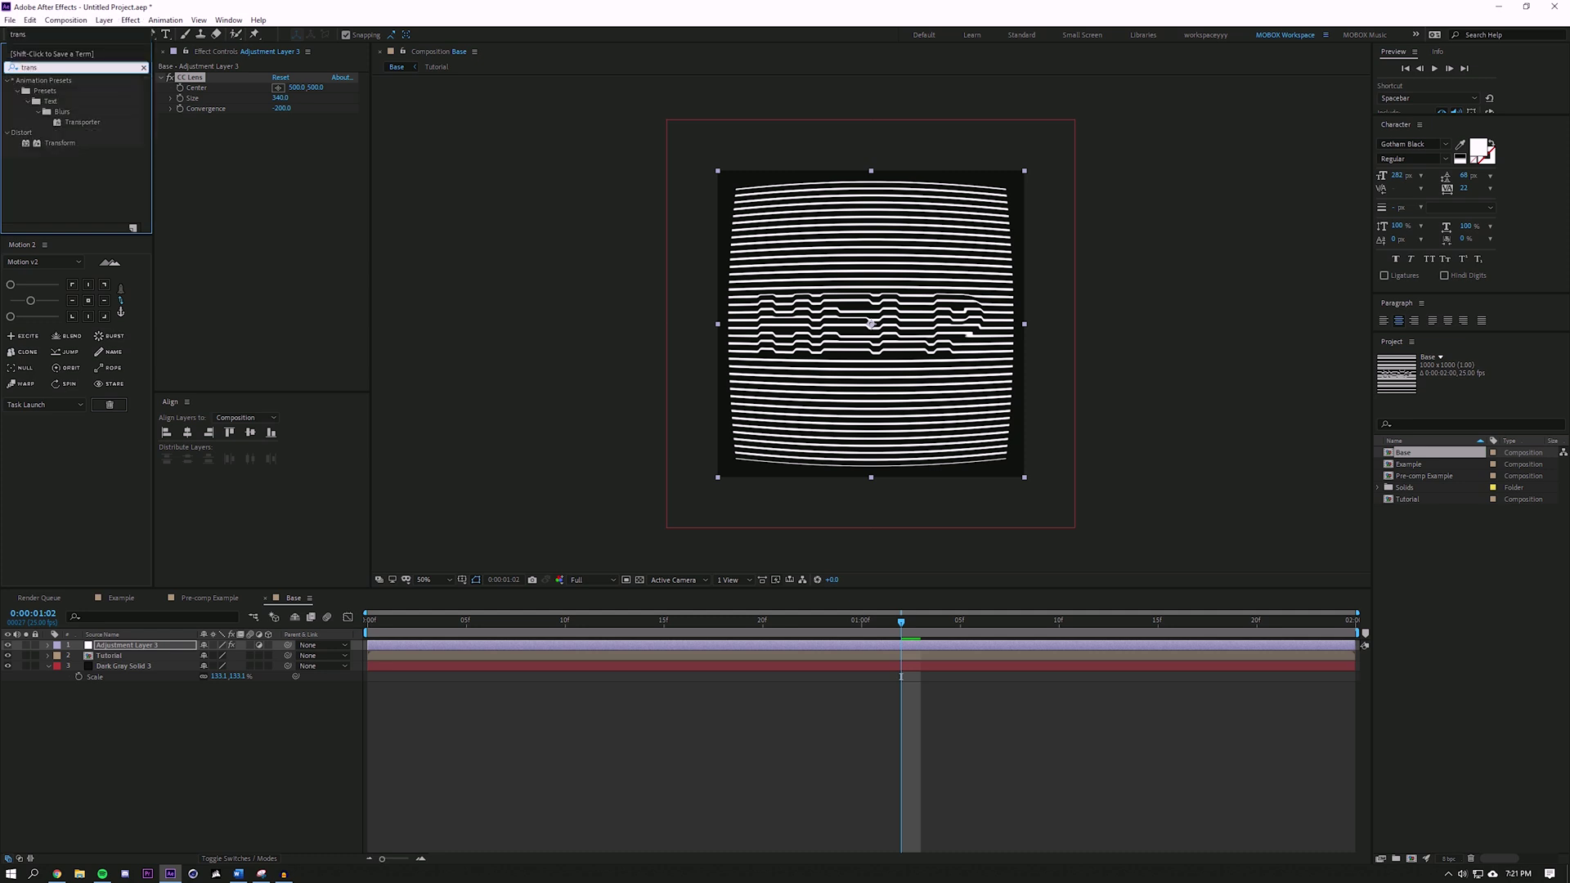
left_click_drag(61, 143, 237, 184)
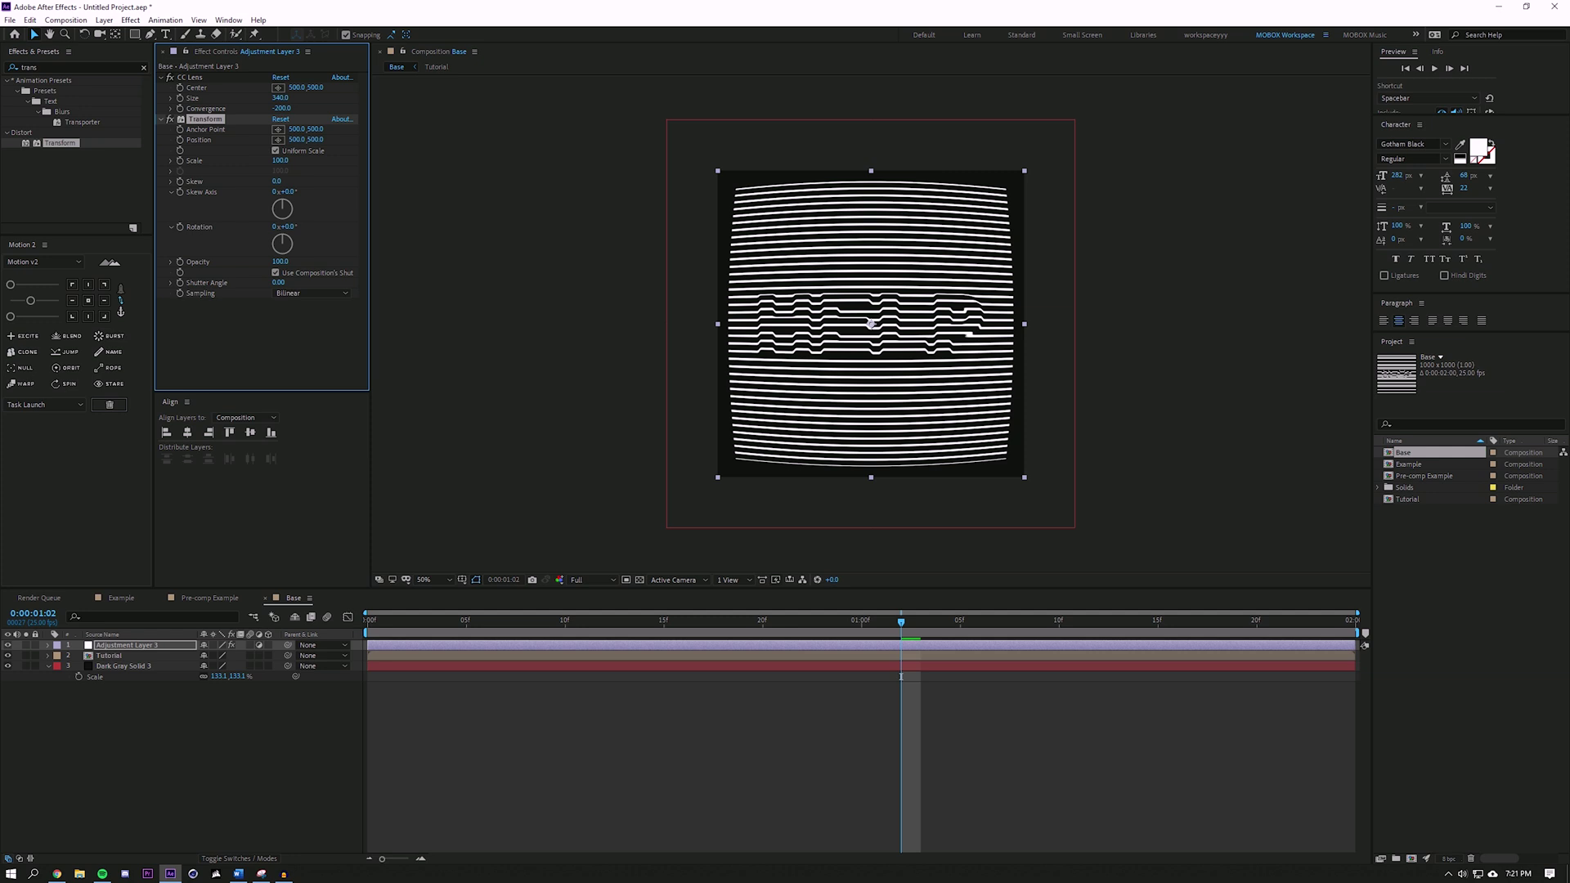
Add the expression wiggle(25,.5) to the Transform effect's Position and preview the jitter from the start of the composition
scroll(871, 323, "up", 4)
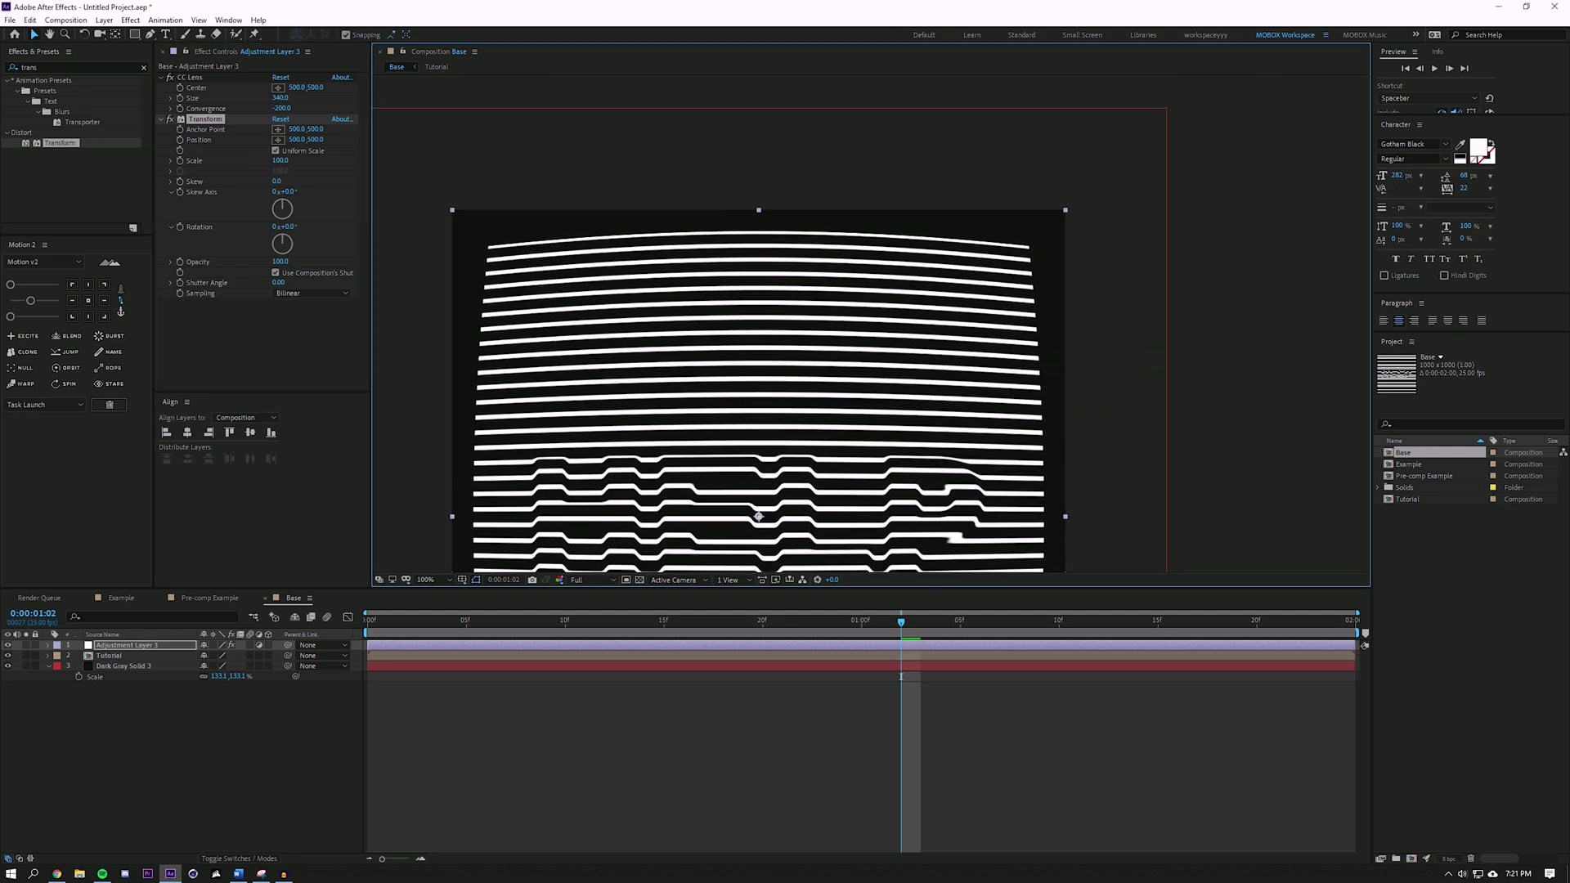
left_click_drag(488, 622, 367, 621)
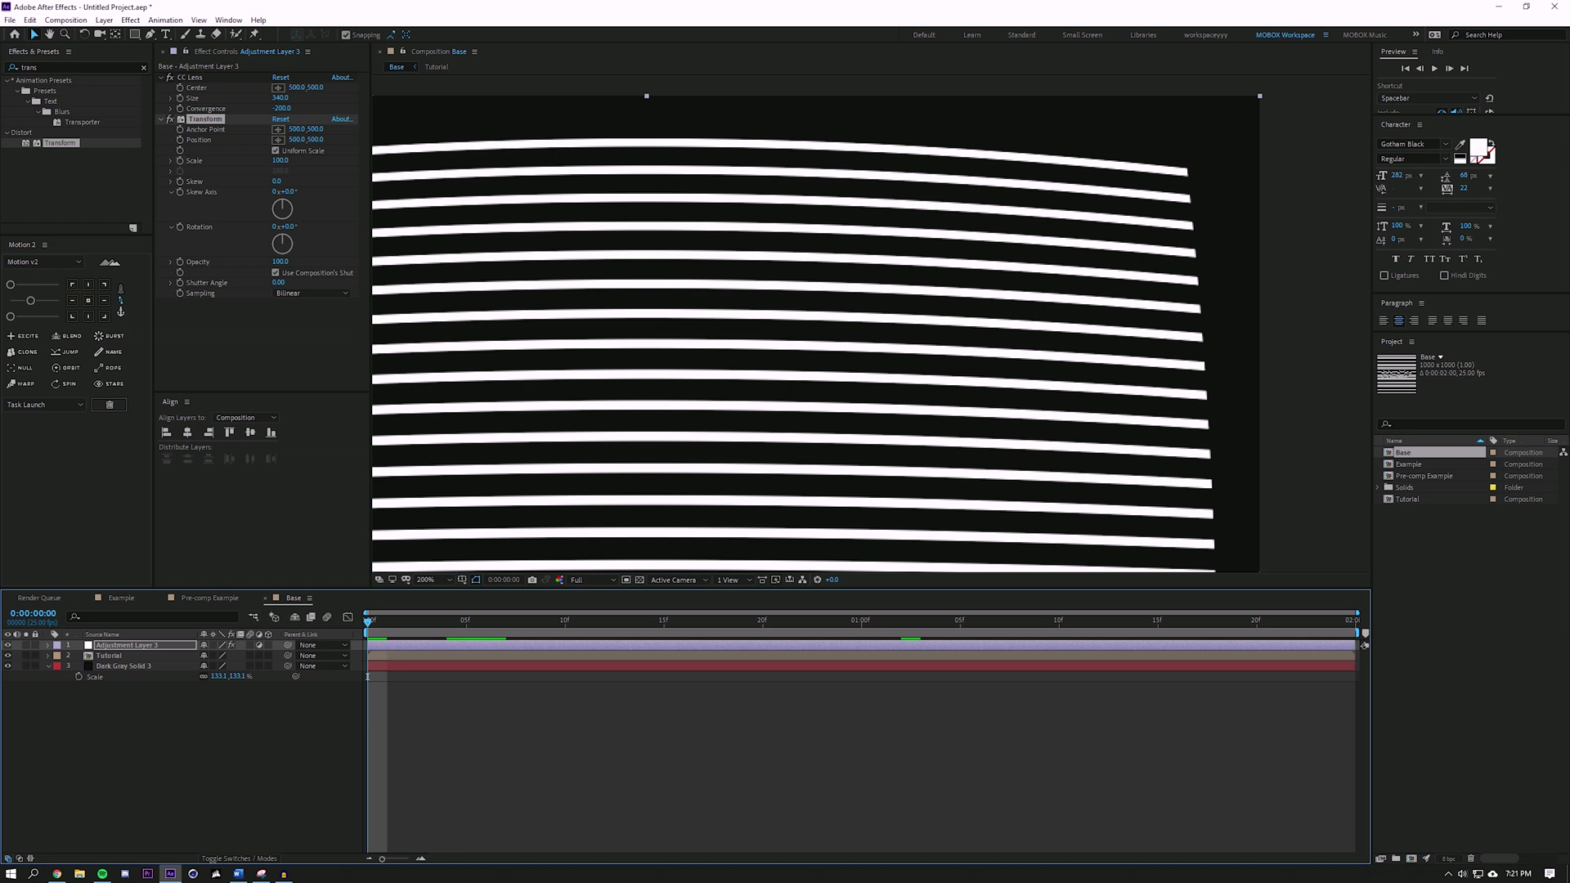
left_click(180, 139, "alt")
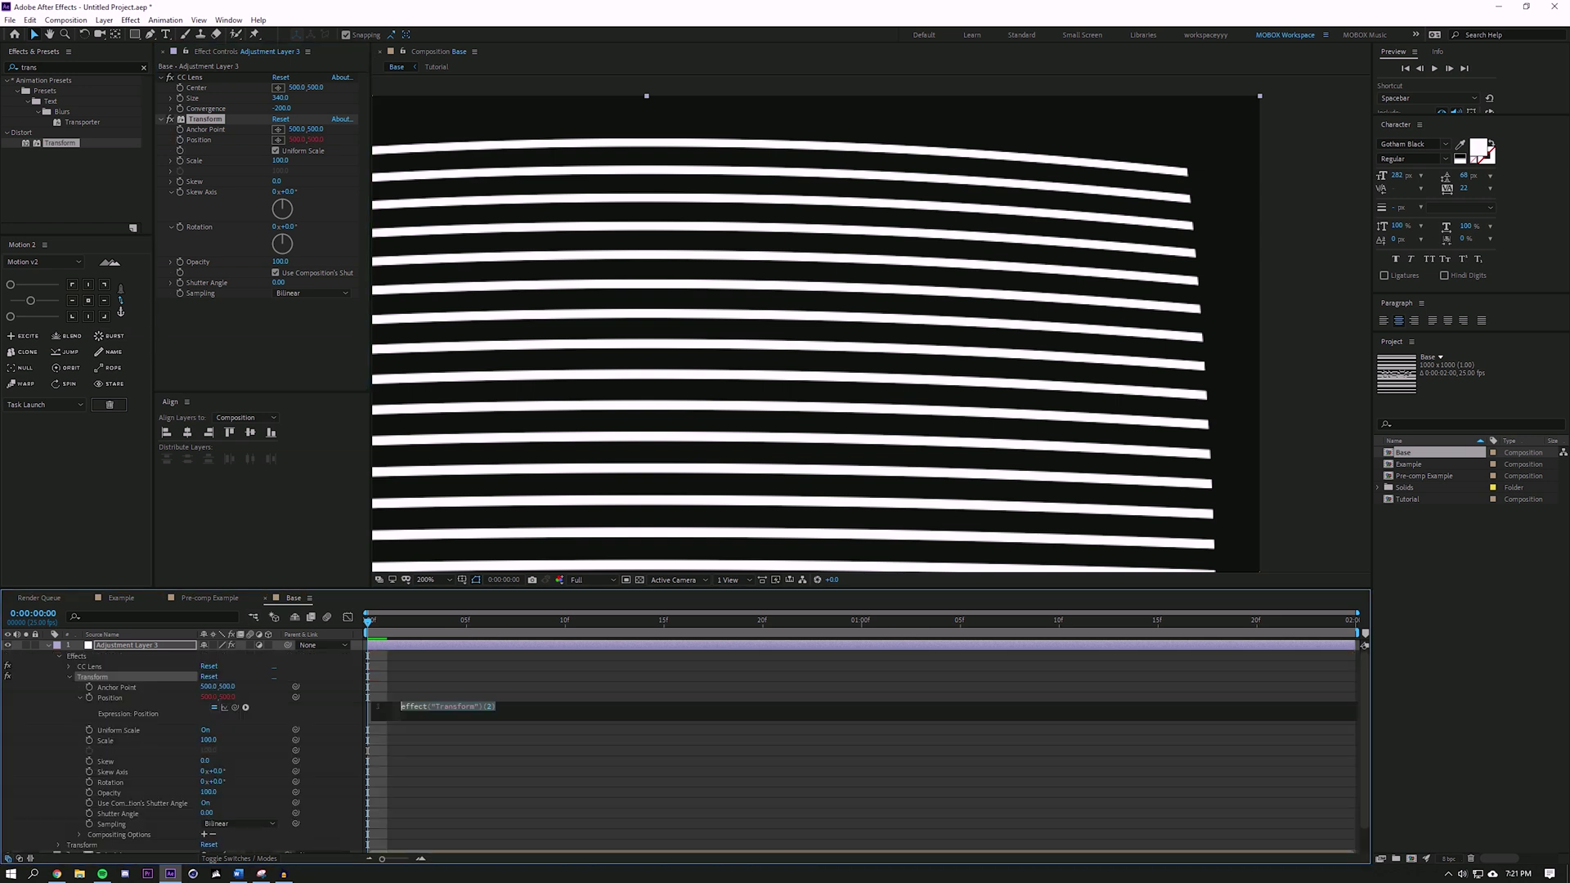
type("wiggle(")
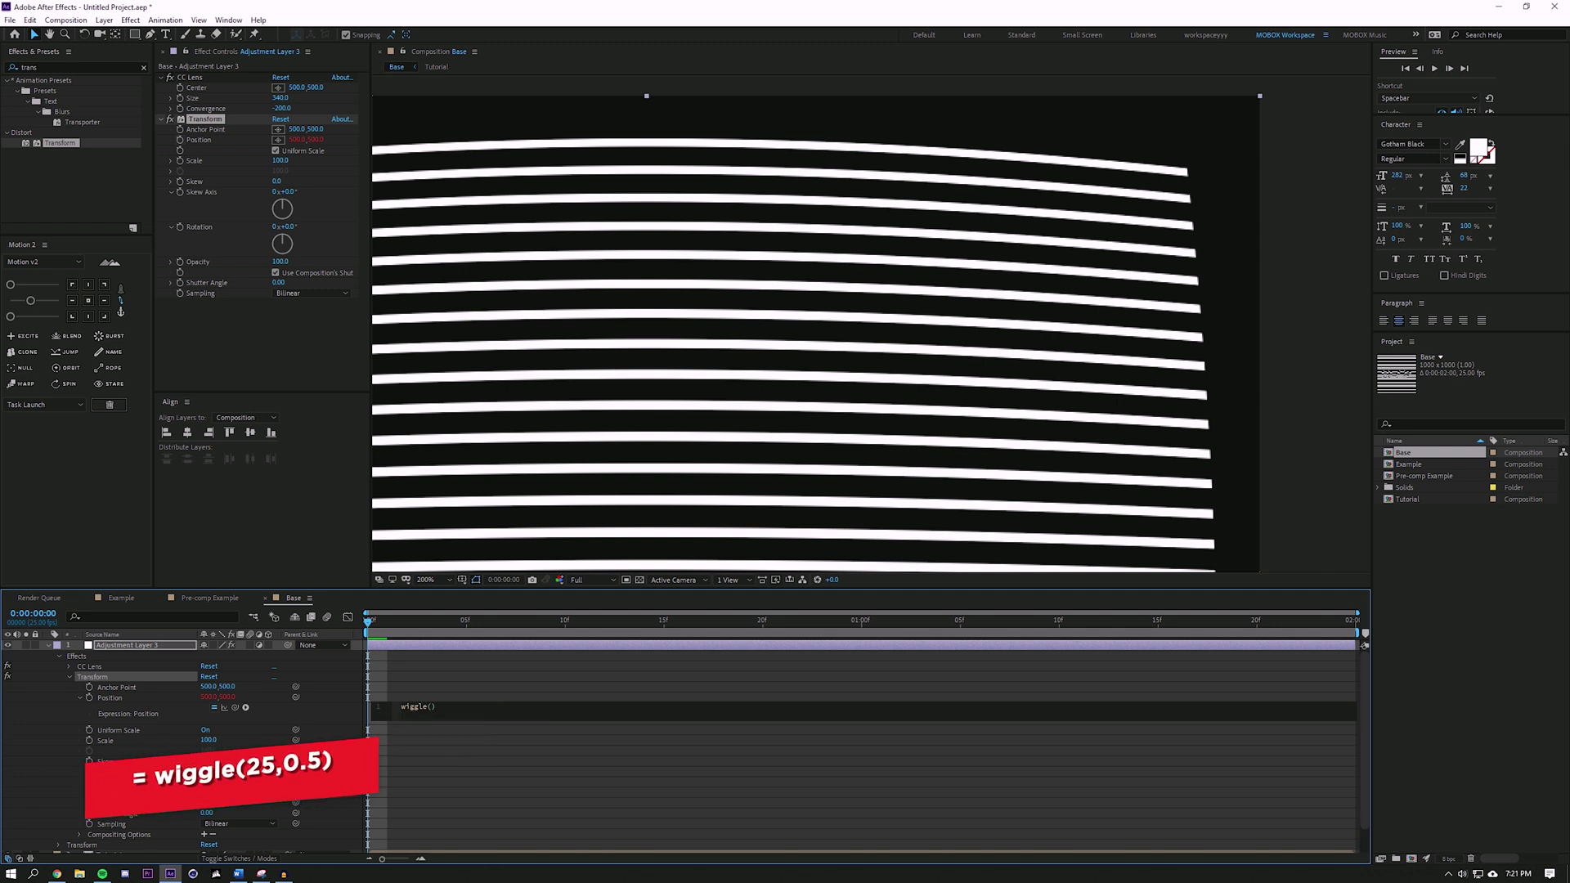
type("25,")
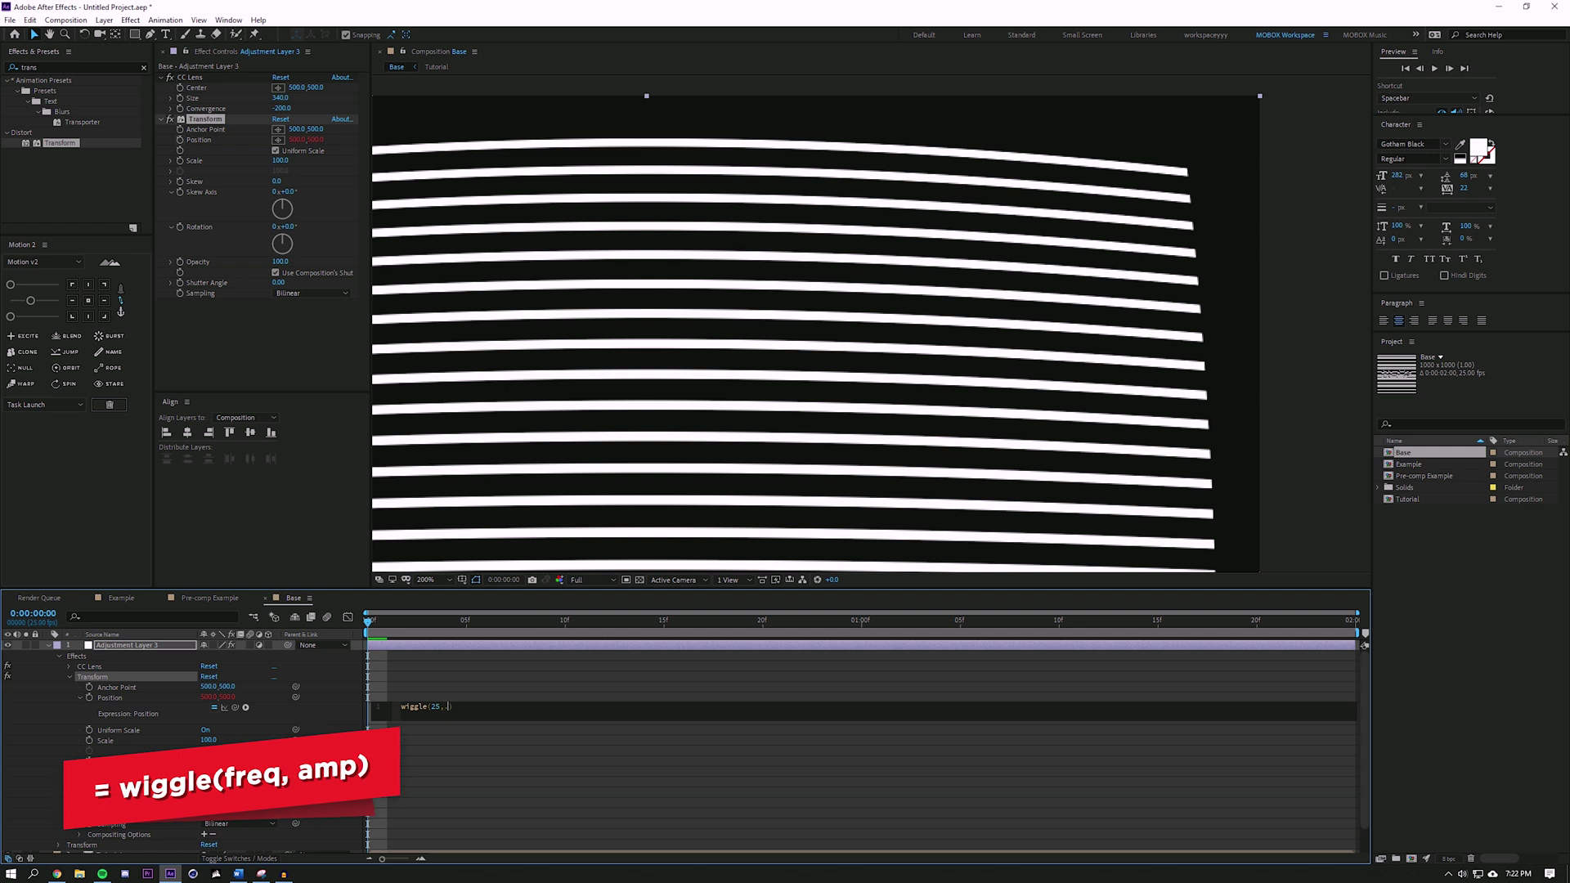
type(".5")
left_click(622, 761)
key("space")
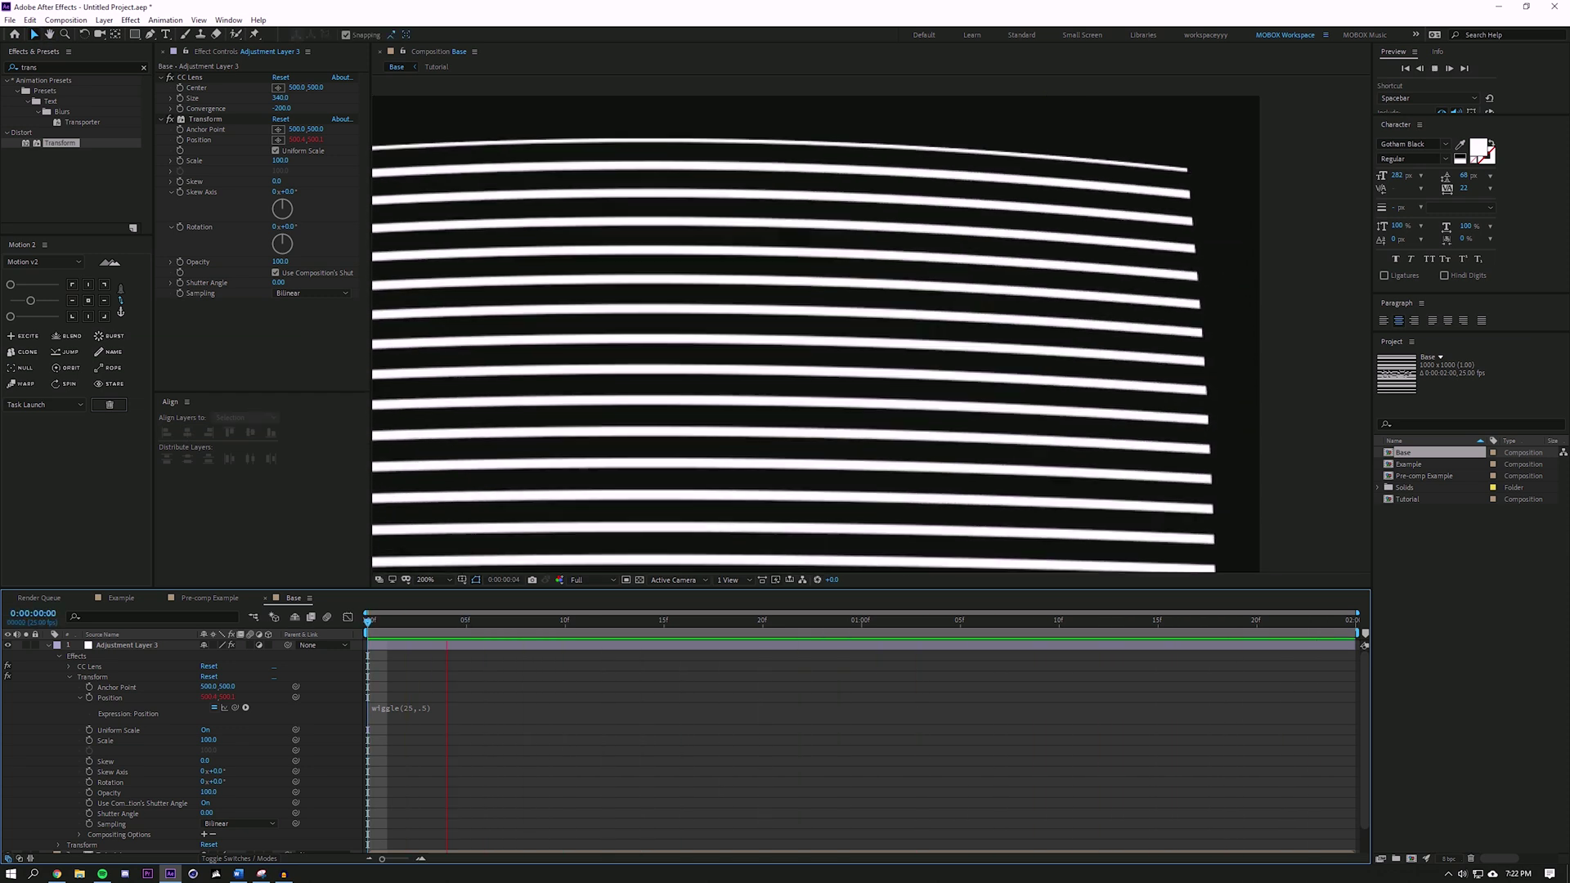
scroll(818, 335, "down", 2)
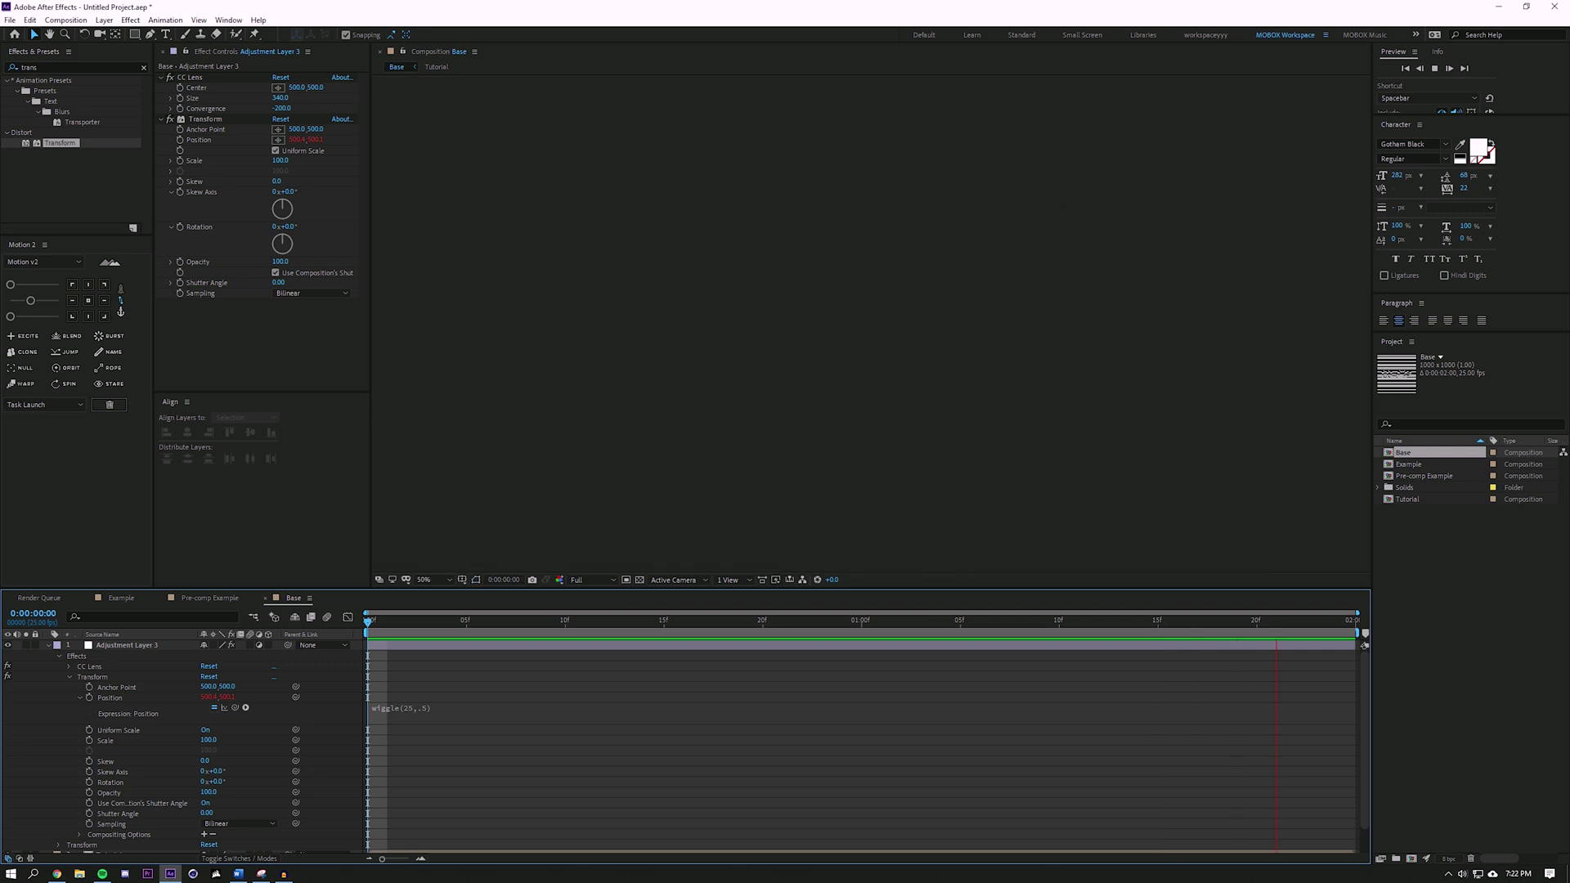
Preview the wiggle jitter from the start of the composition and examine the stripes both close up and at full frame
key("period")
key("period")
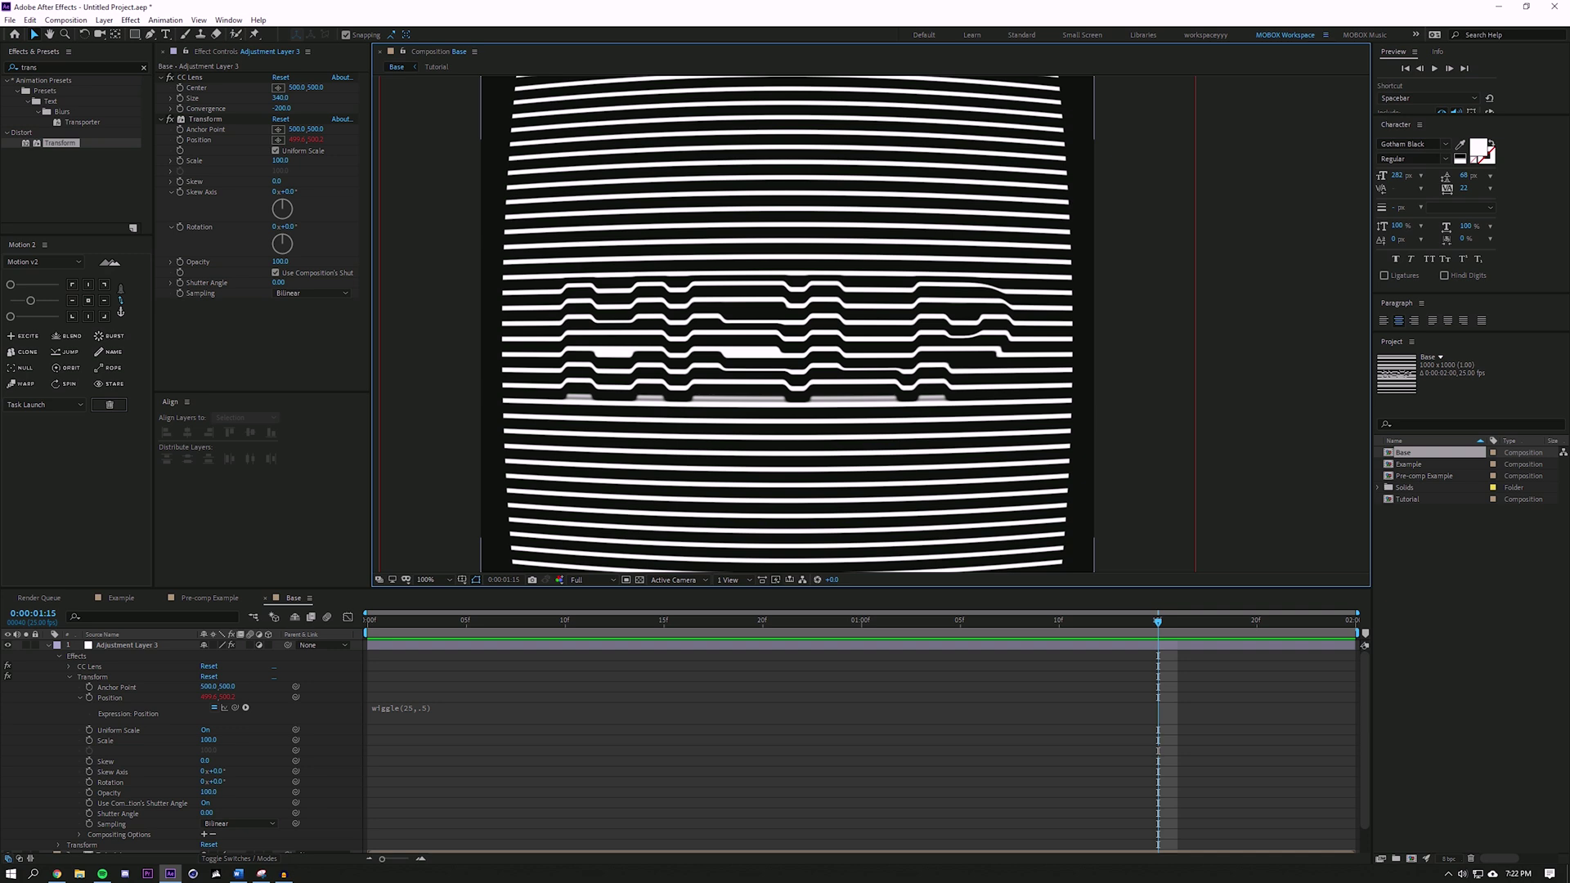
left_click_drag(387, 622, 367, 622)
key("space")
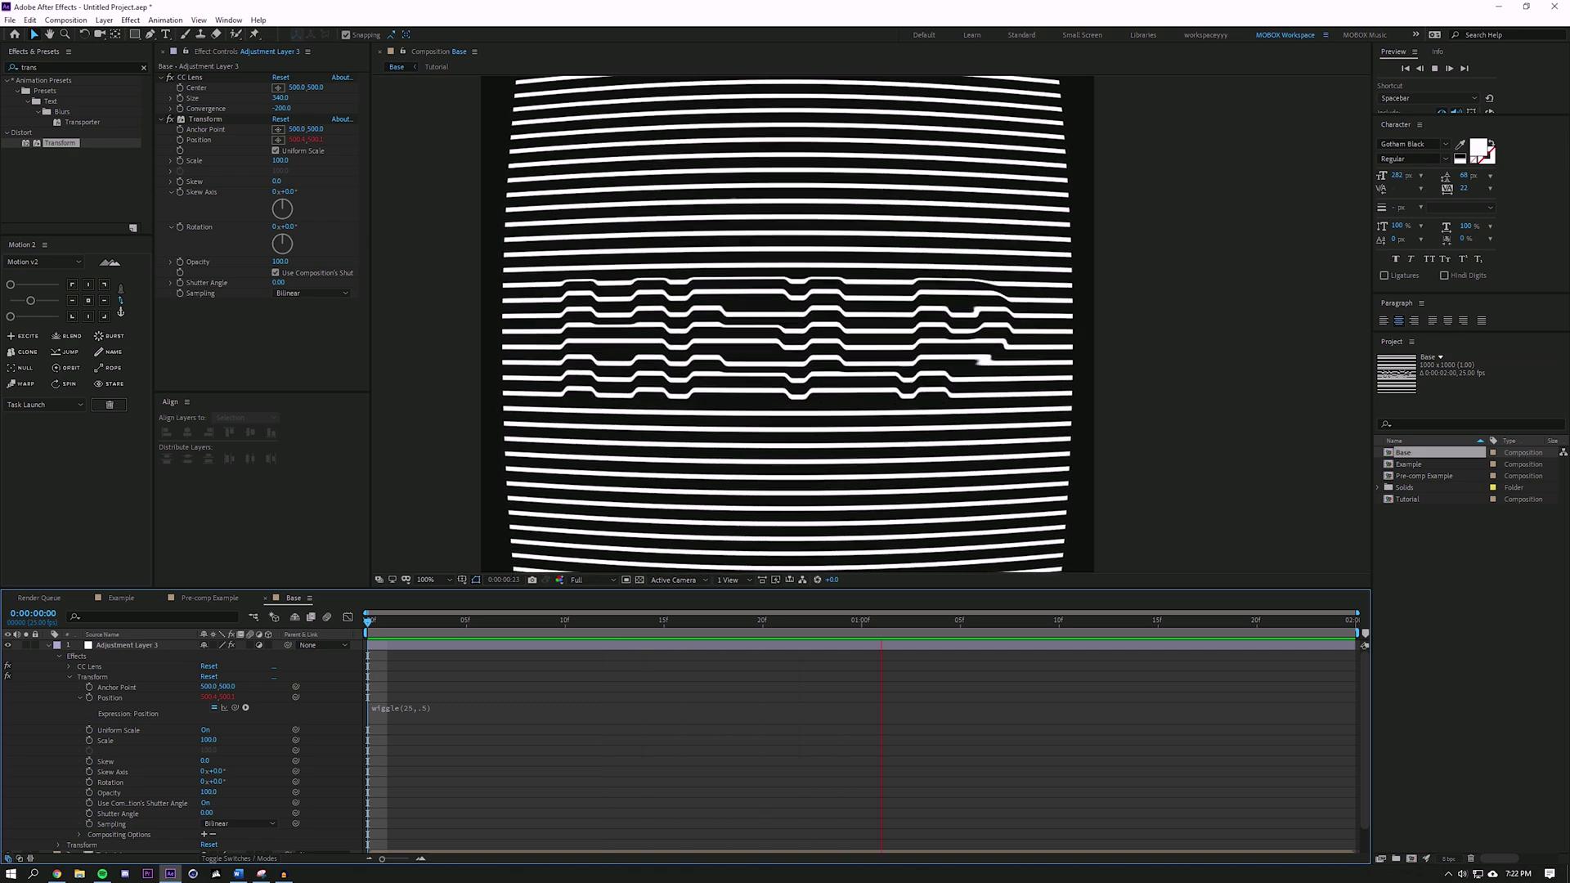
key("period")
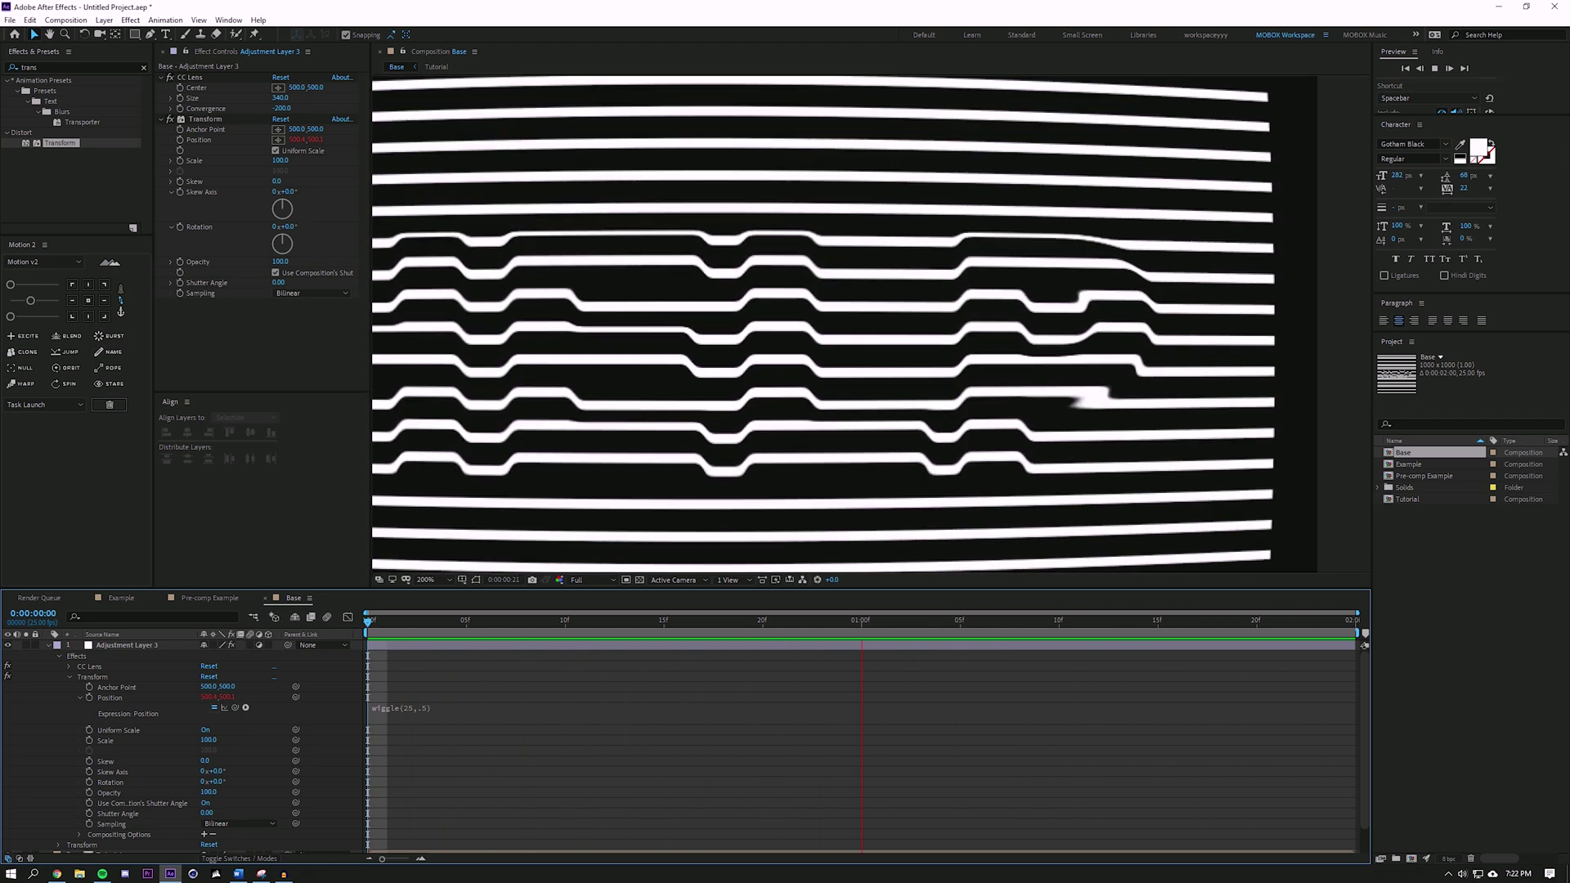
key("comma")
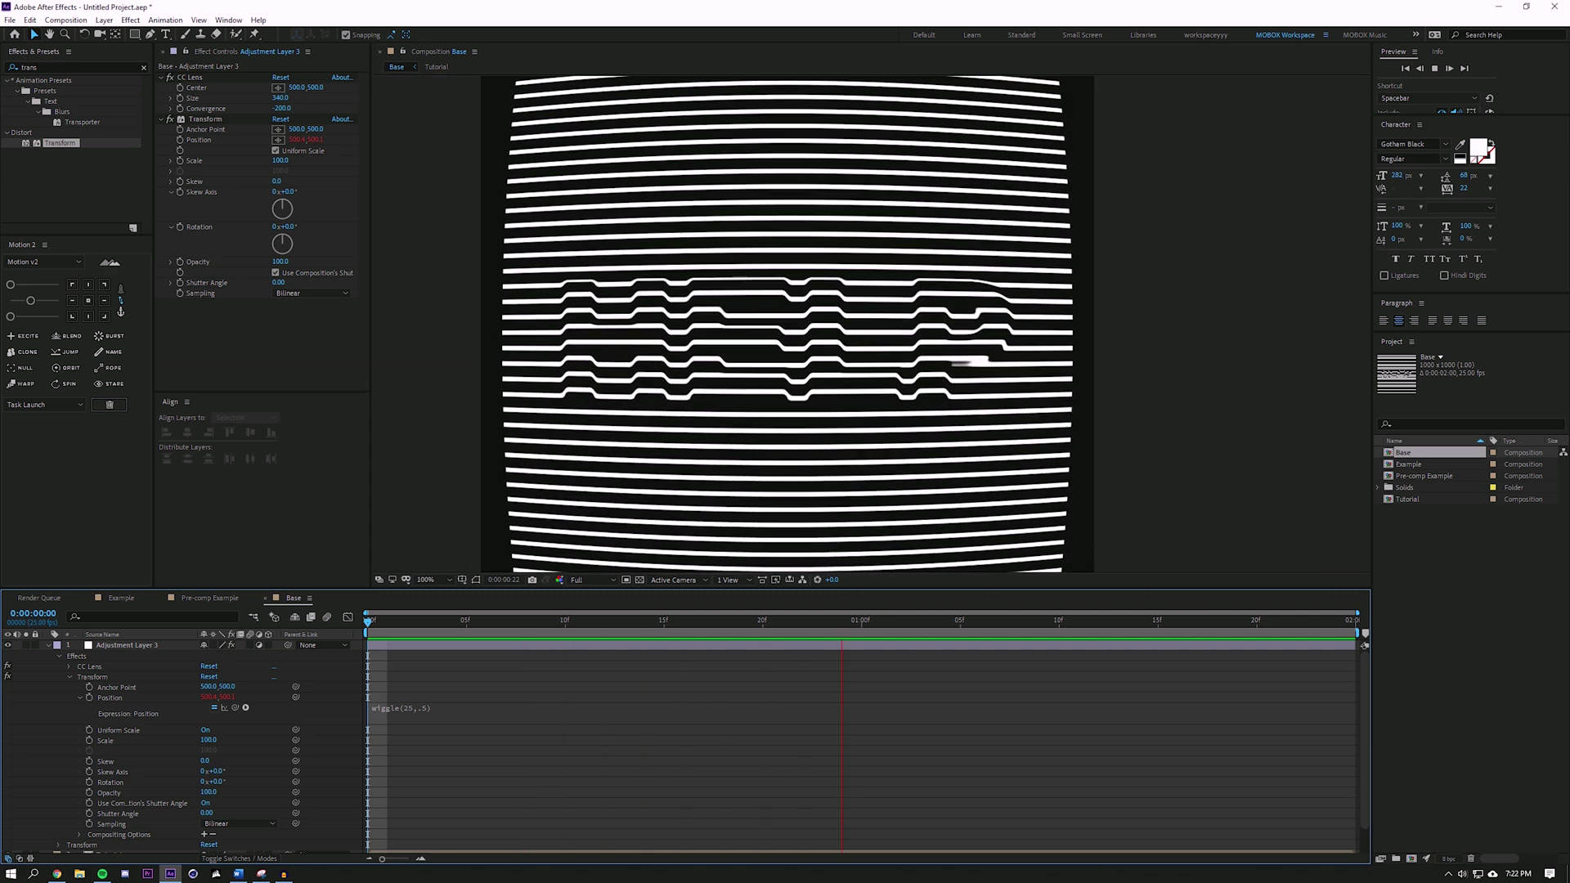
key("comma")
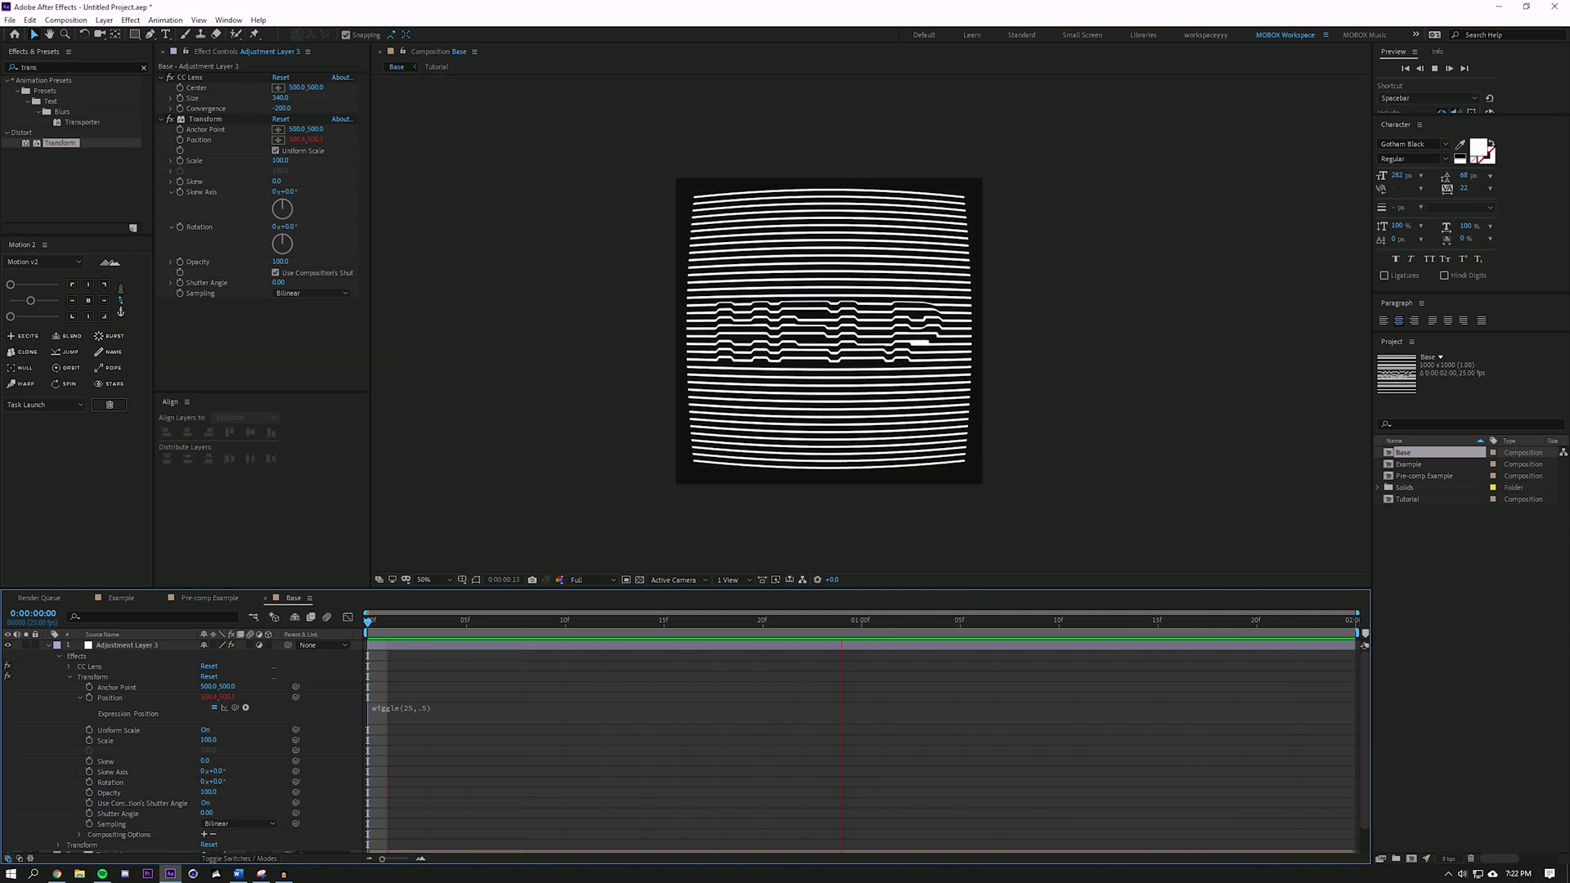
key("period")
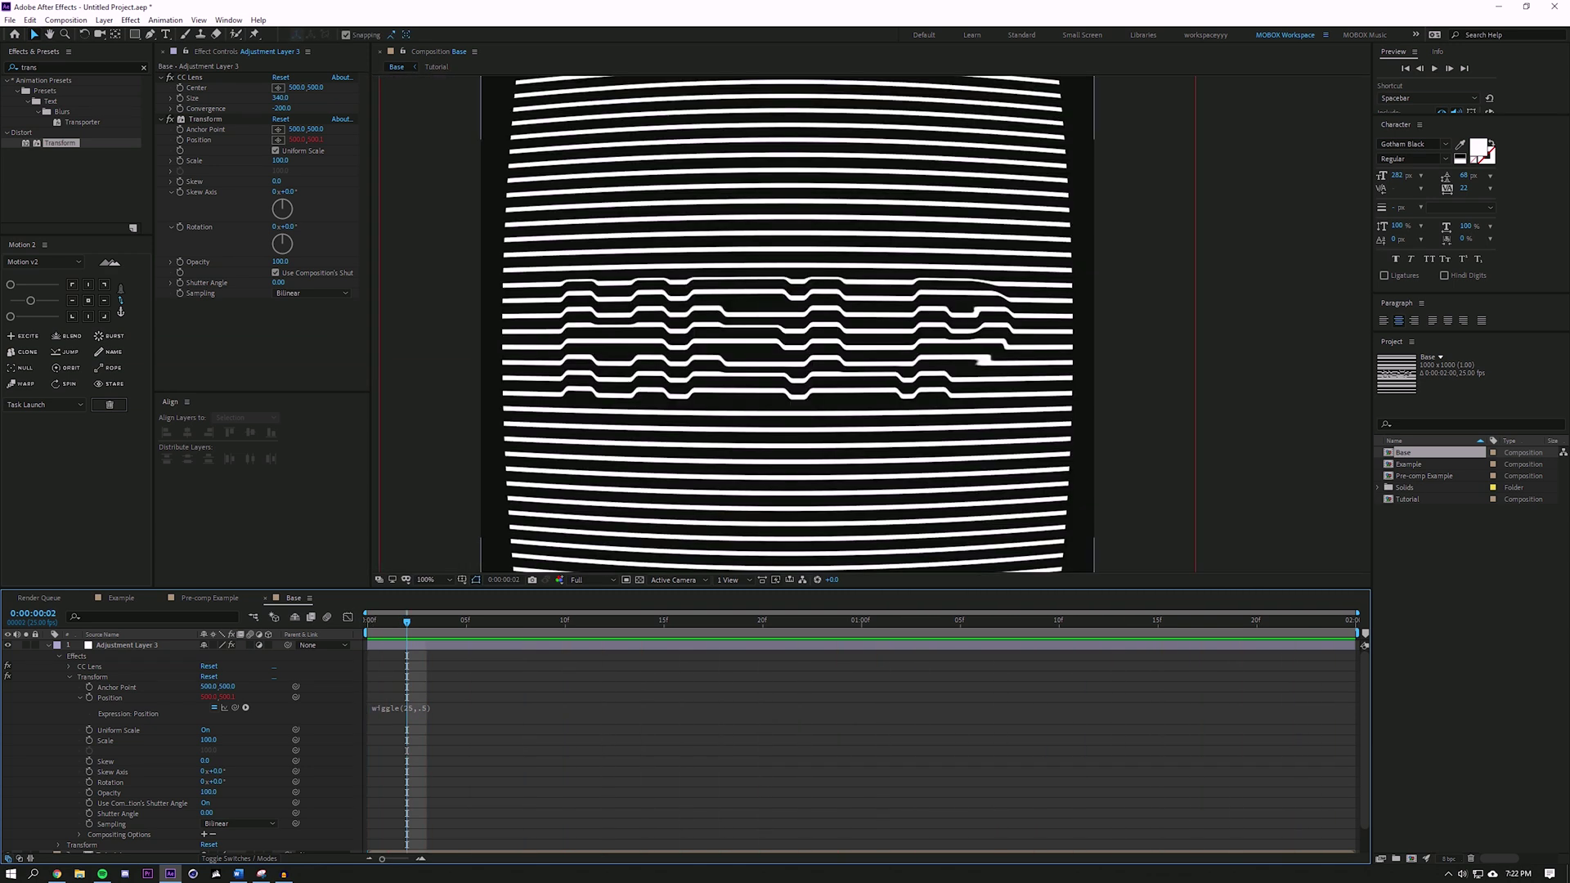
Find the Glow effect, apply it to the adjustment layer with CC Lens and Transform, and set its Glow Radius to 7
left_click(49, 68)
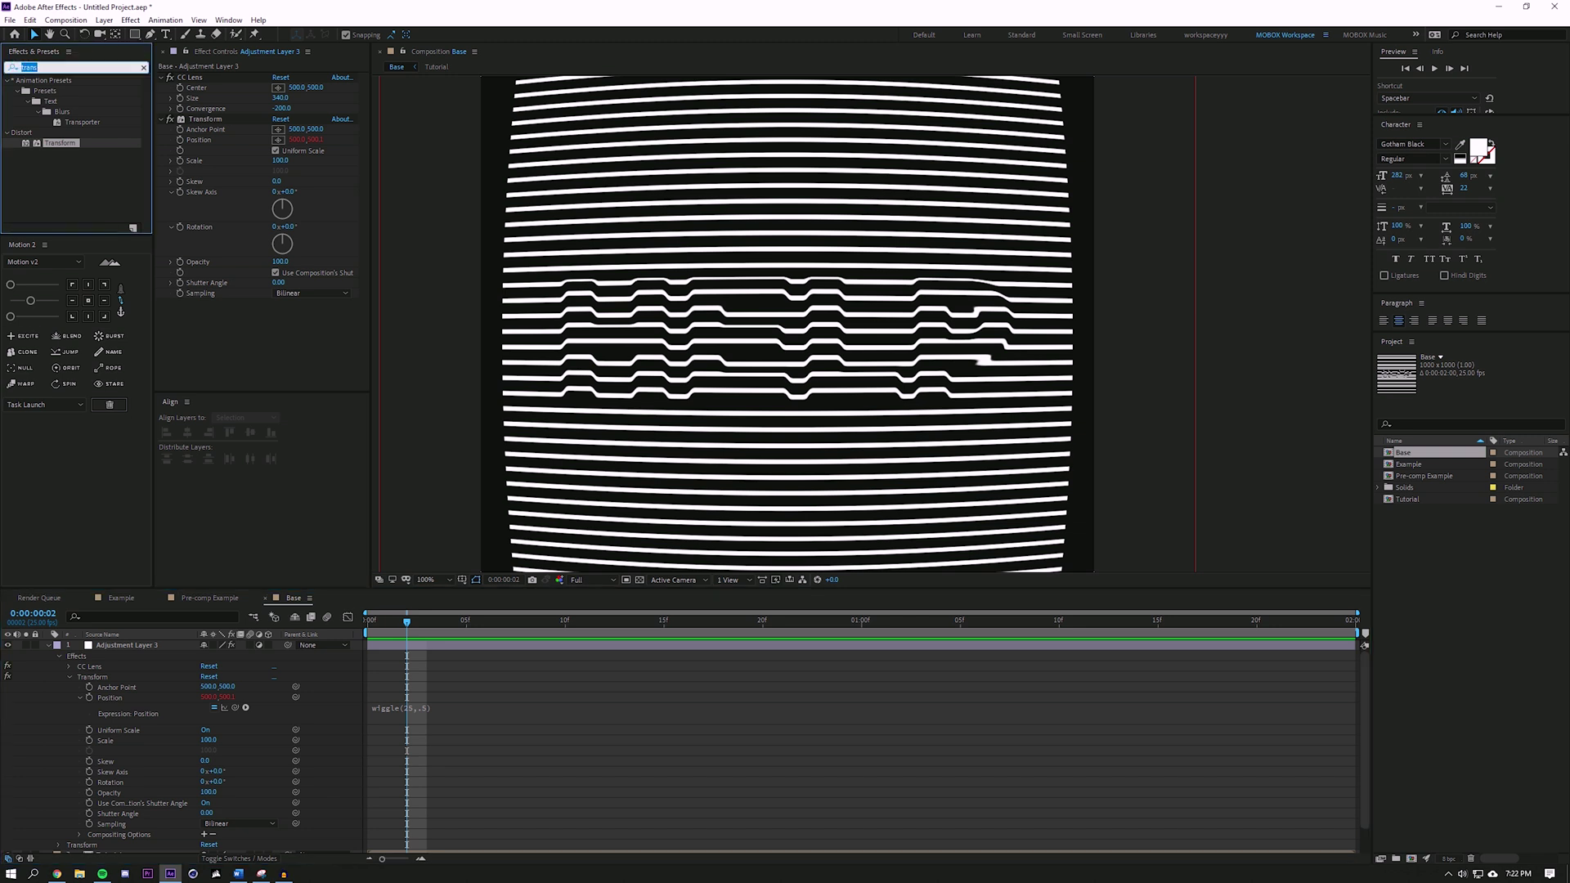
type("glow")
double_click(52, 174)
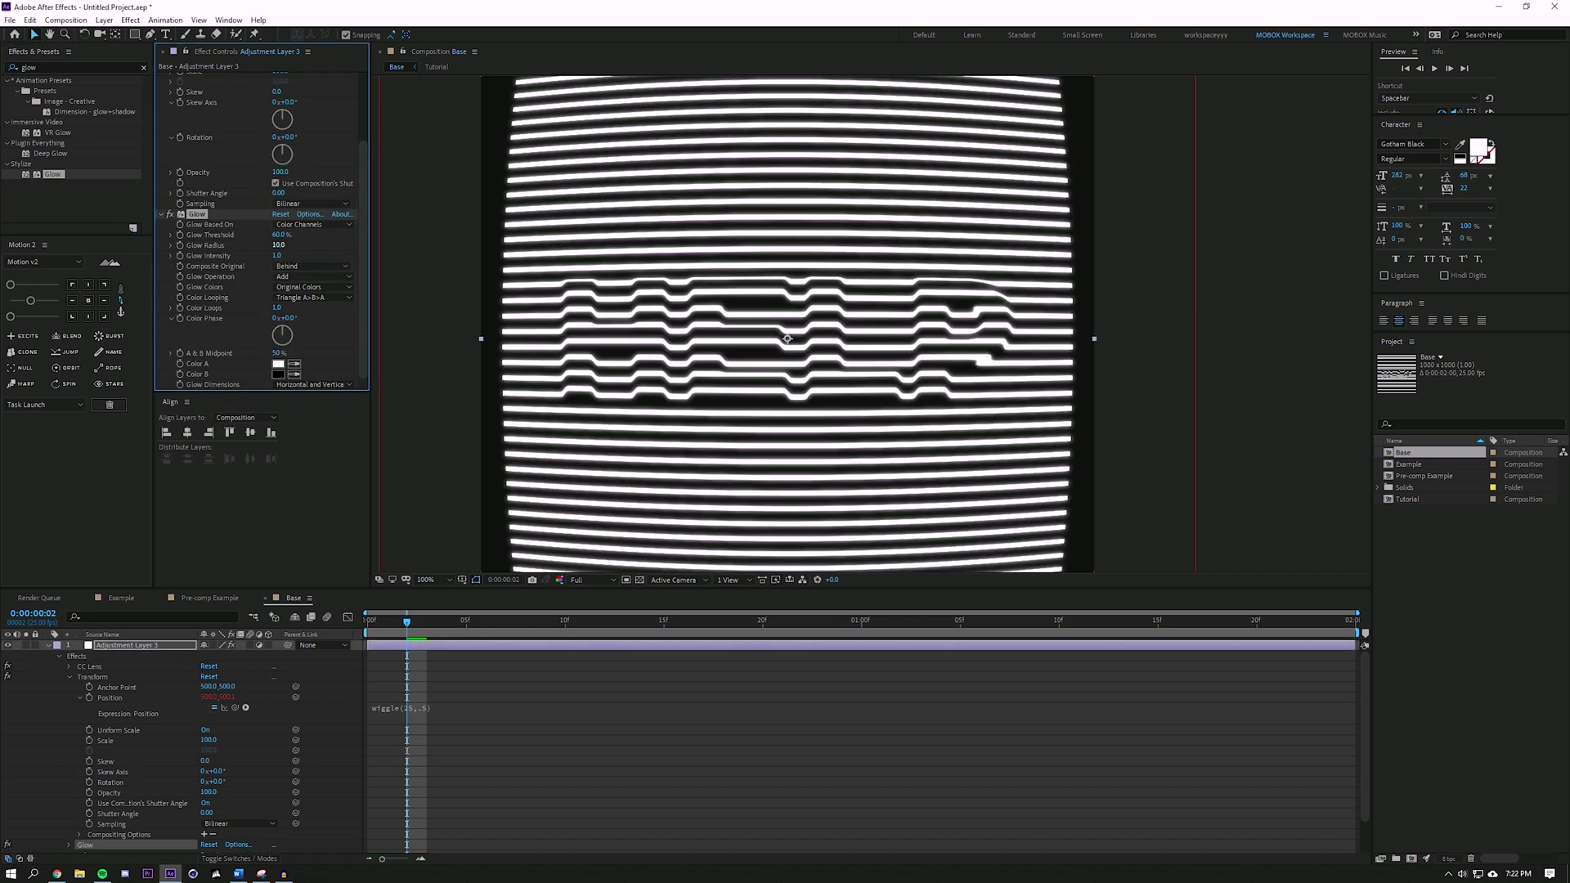
type("7")
key("Return")
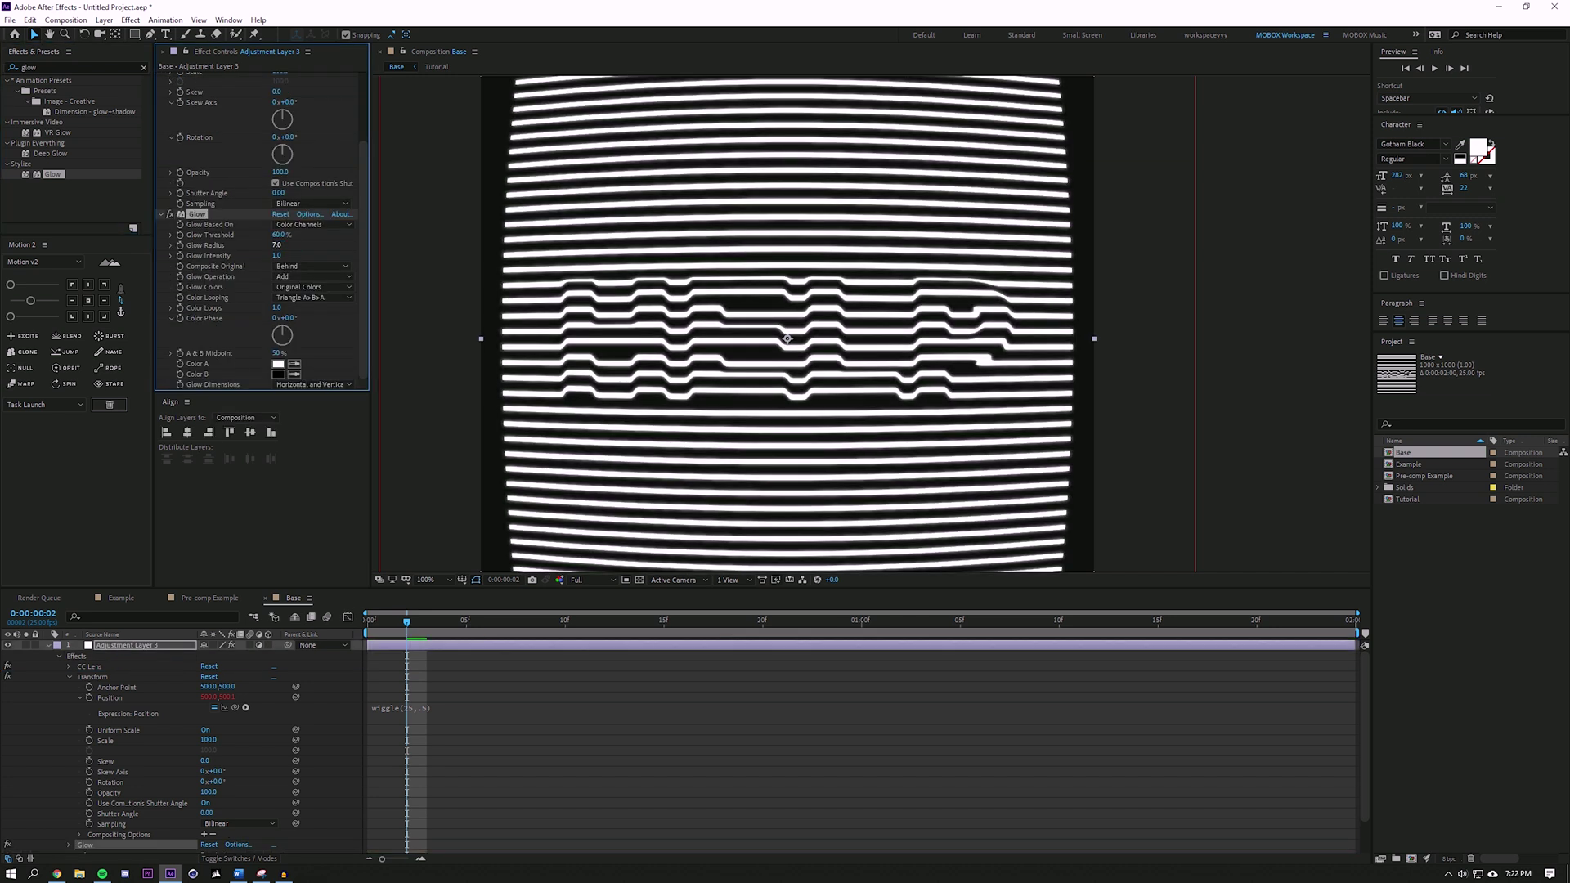
scroll(870, 324, "up", 1)
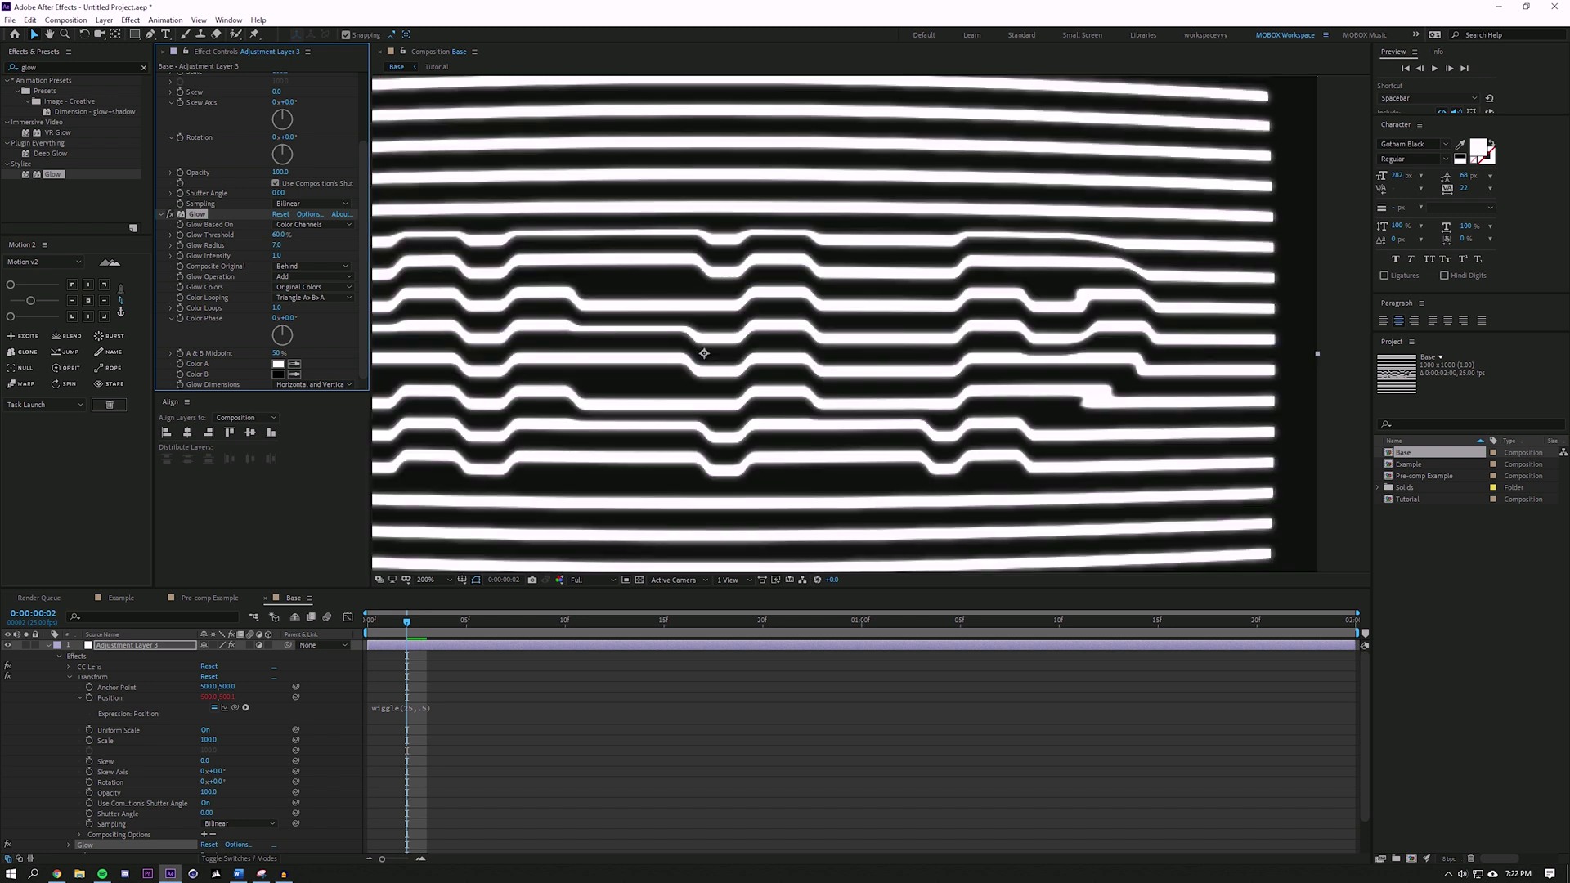
Find the Channel Blur effect, apply it to the same adjustment layer and slightly raise only its Red Blurriness
key("ctrl+5")
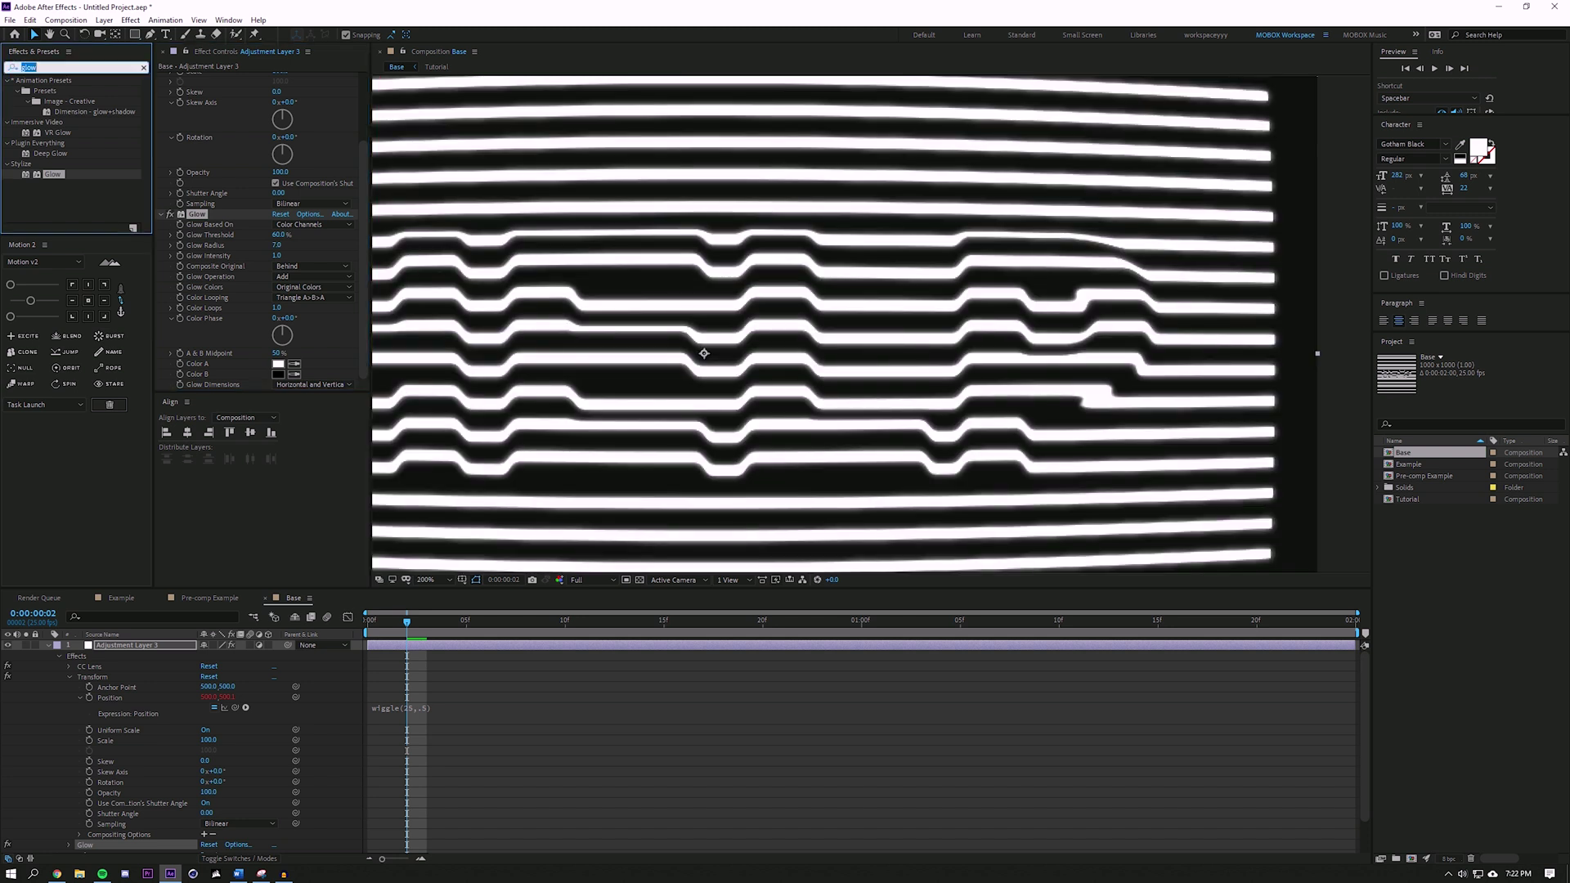
type("channel")
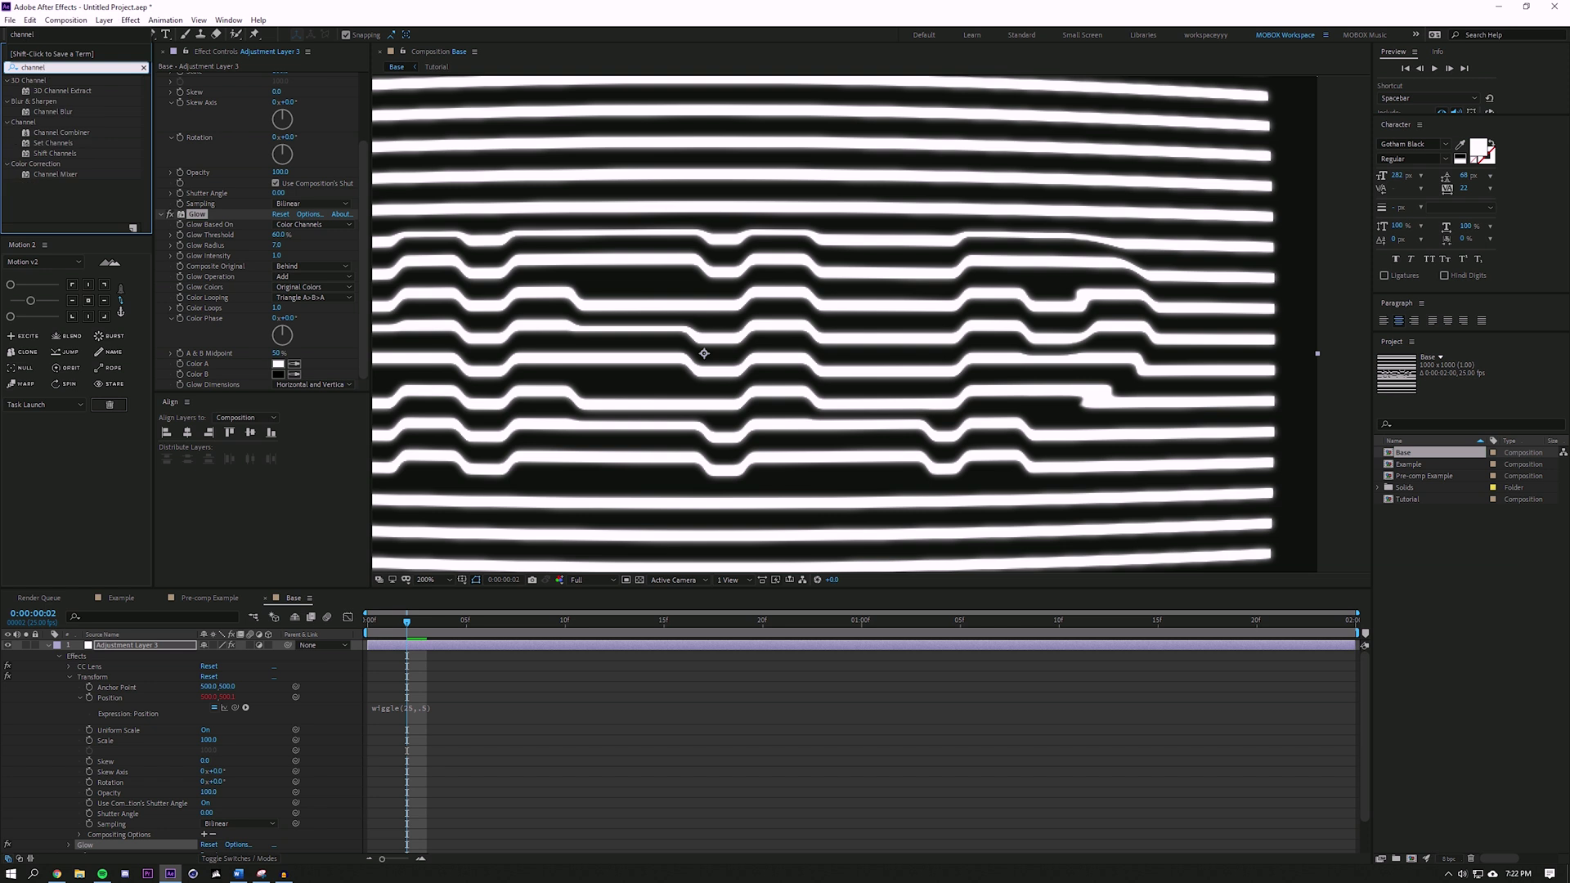
double_click(53, 112)
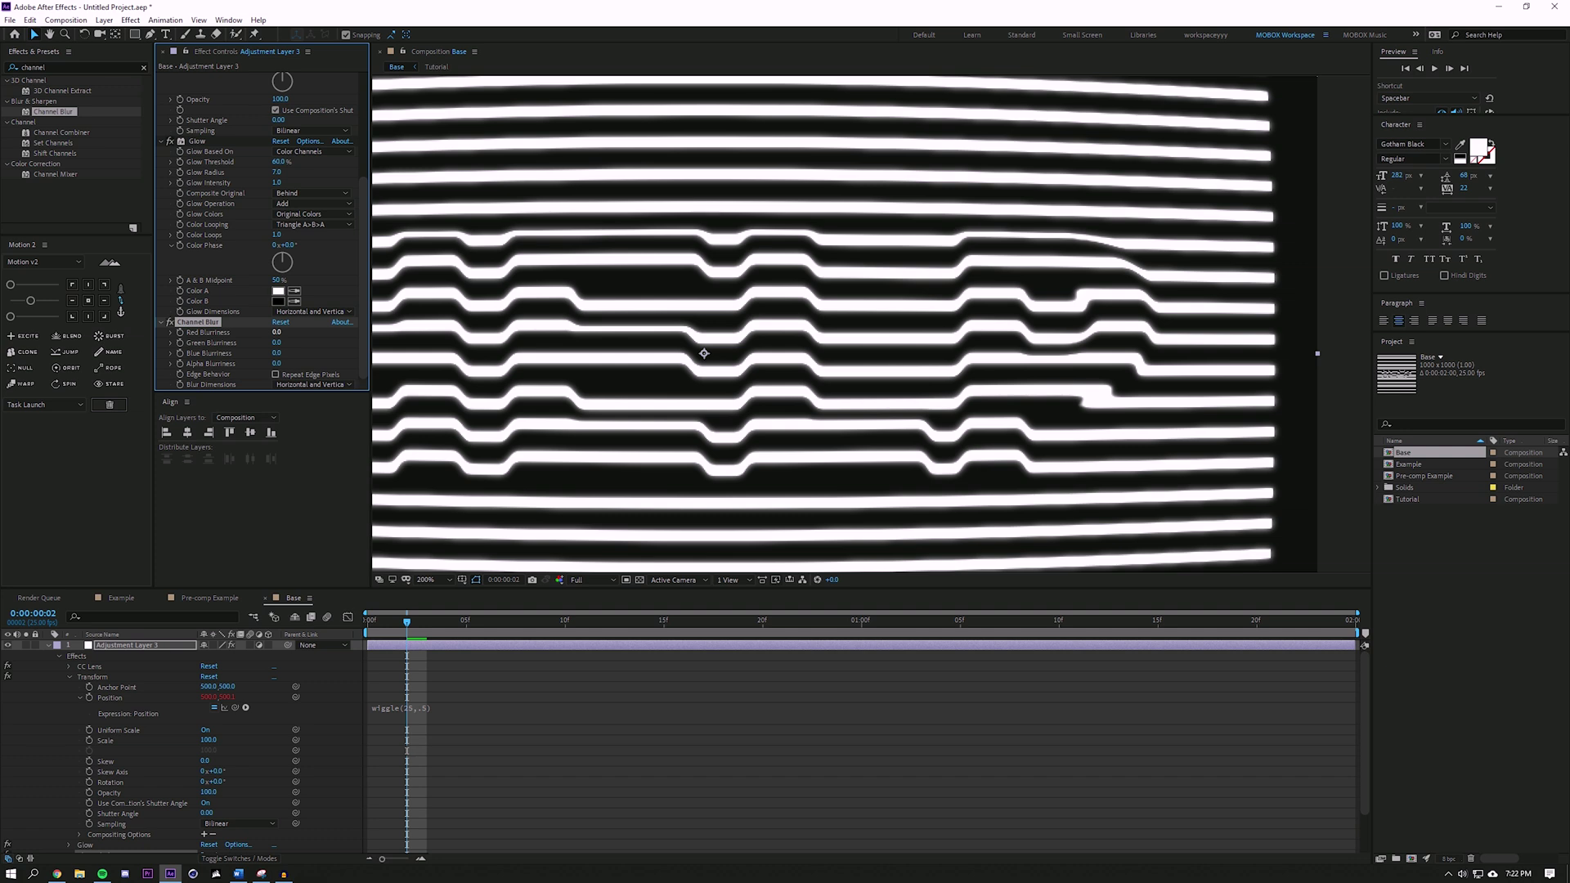
left_click_drag(277, 333, 351, 333)
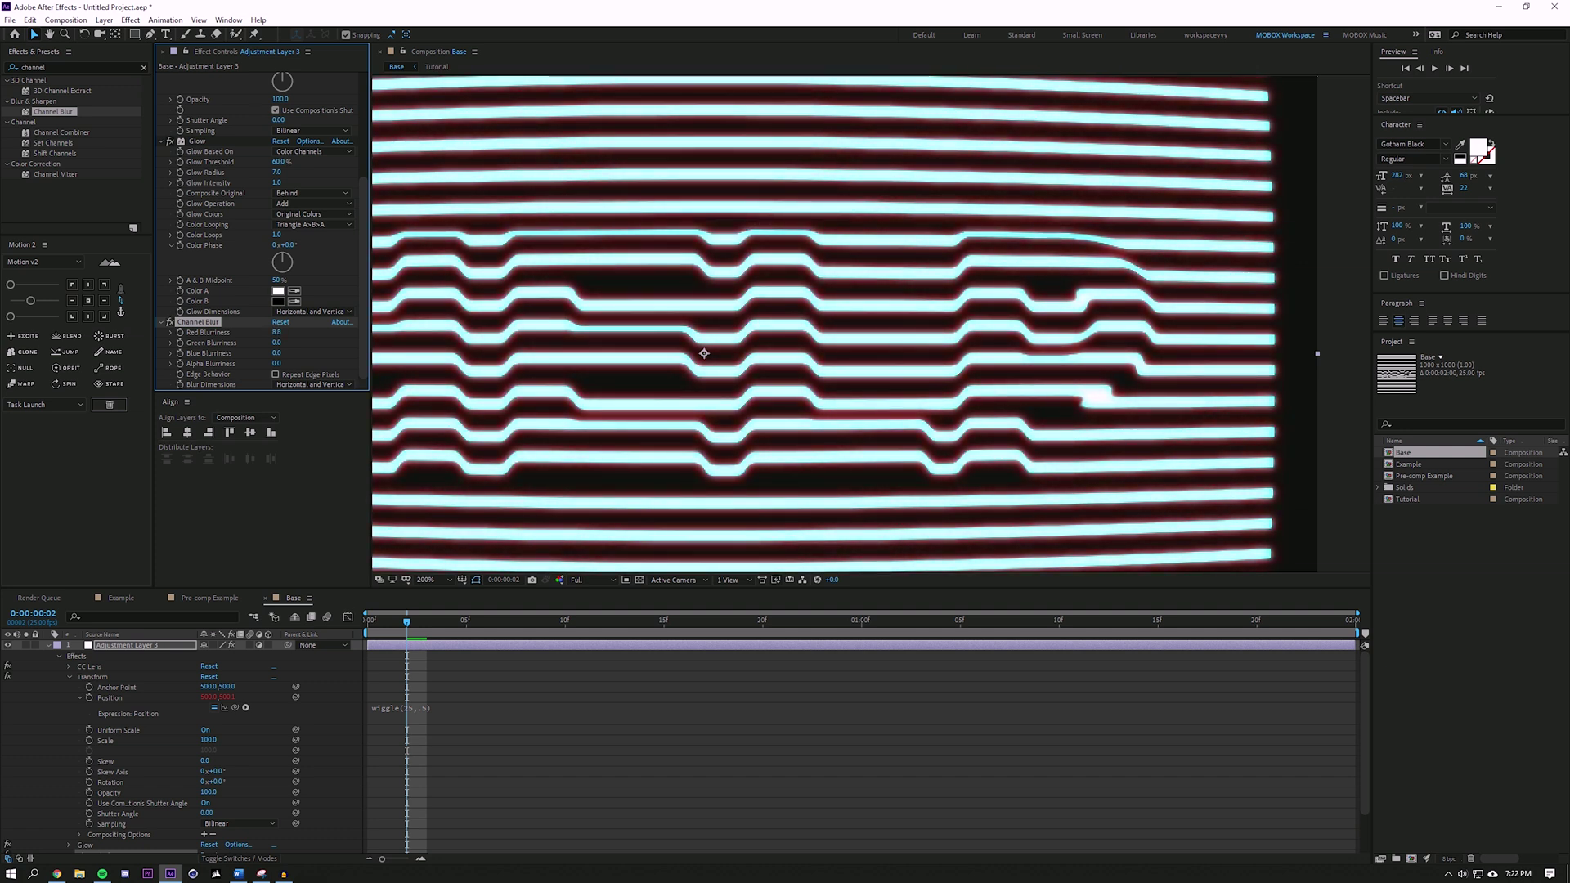
left_click(277, 333)
key("comma")
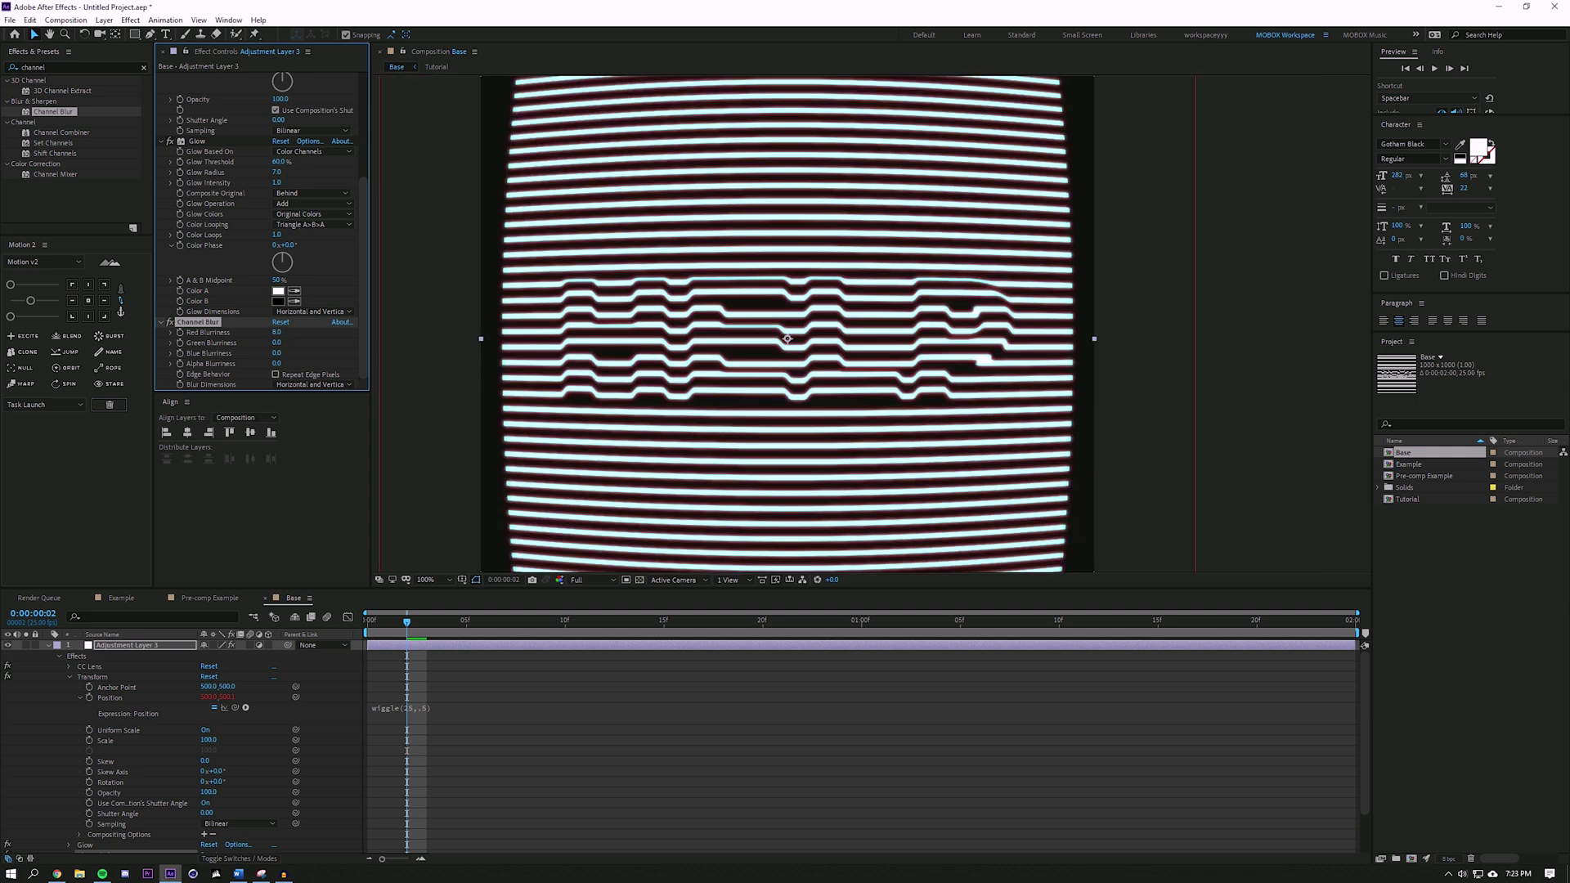
key("comma")
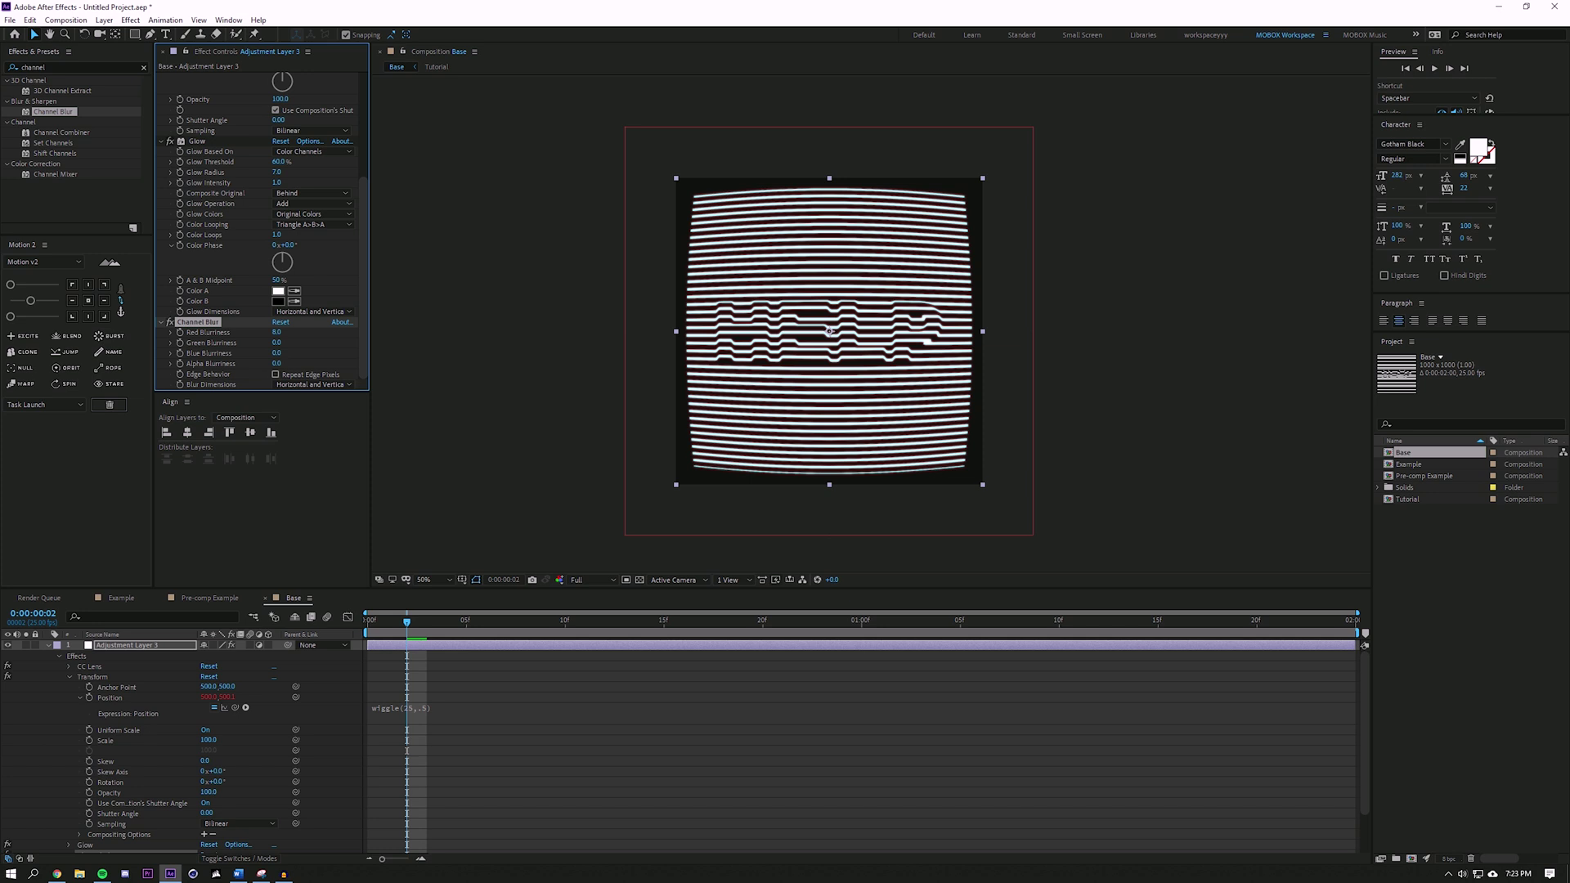
Create a new adjustment layer at the top of the stack, find the Noise effect and apply it to that layer
left_click(104, 20)
mouse_move(123, 34)
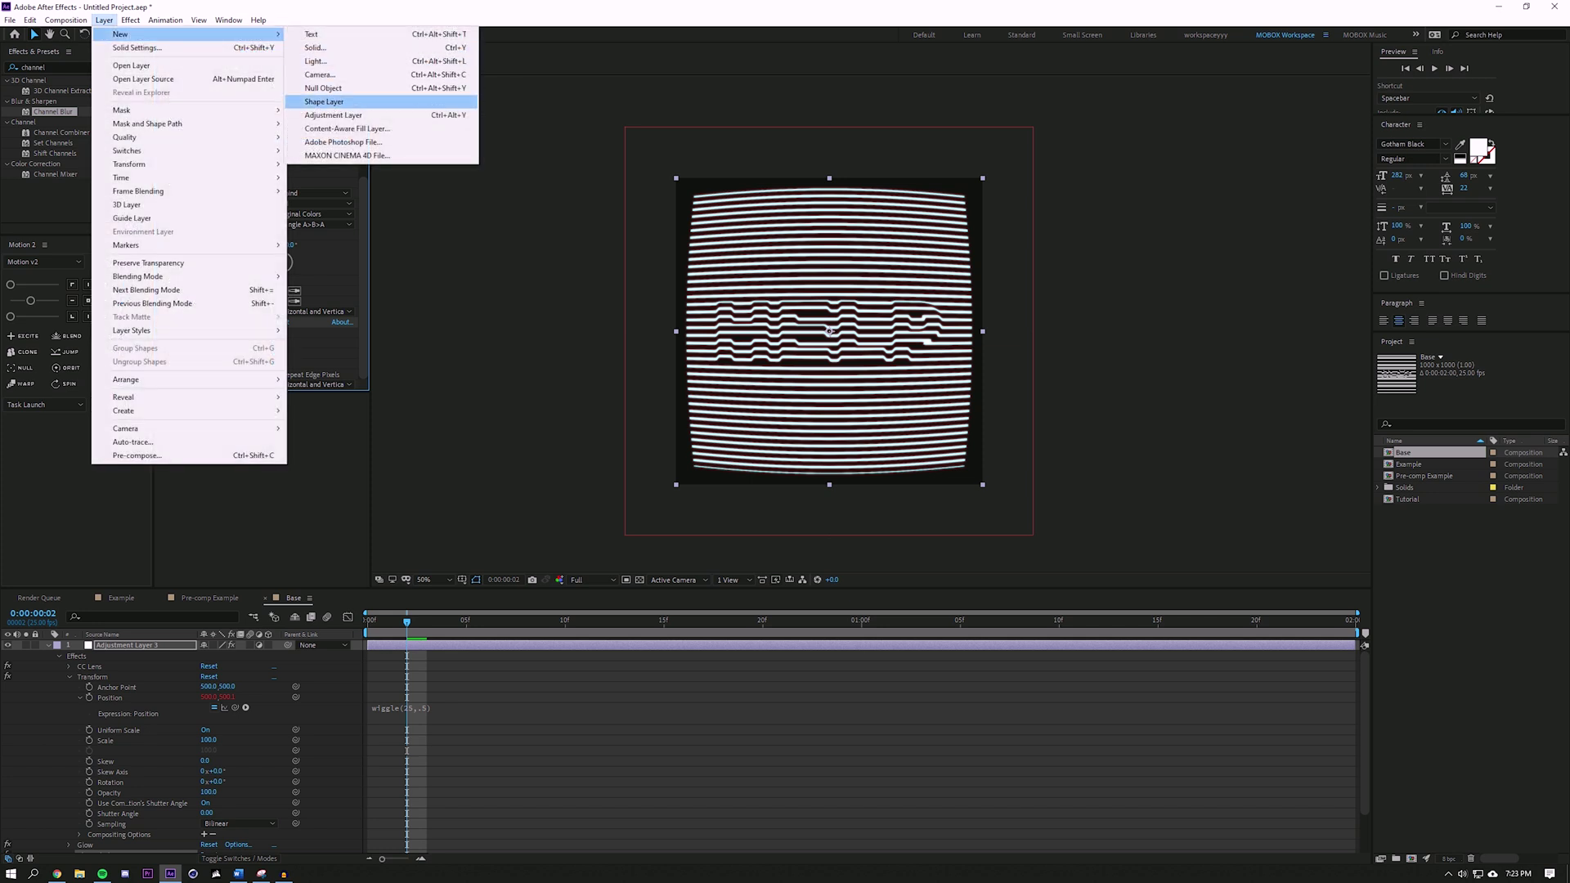
left_click(334, 115)
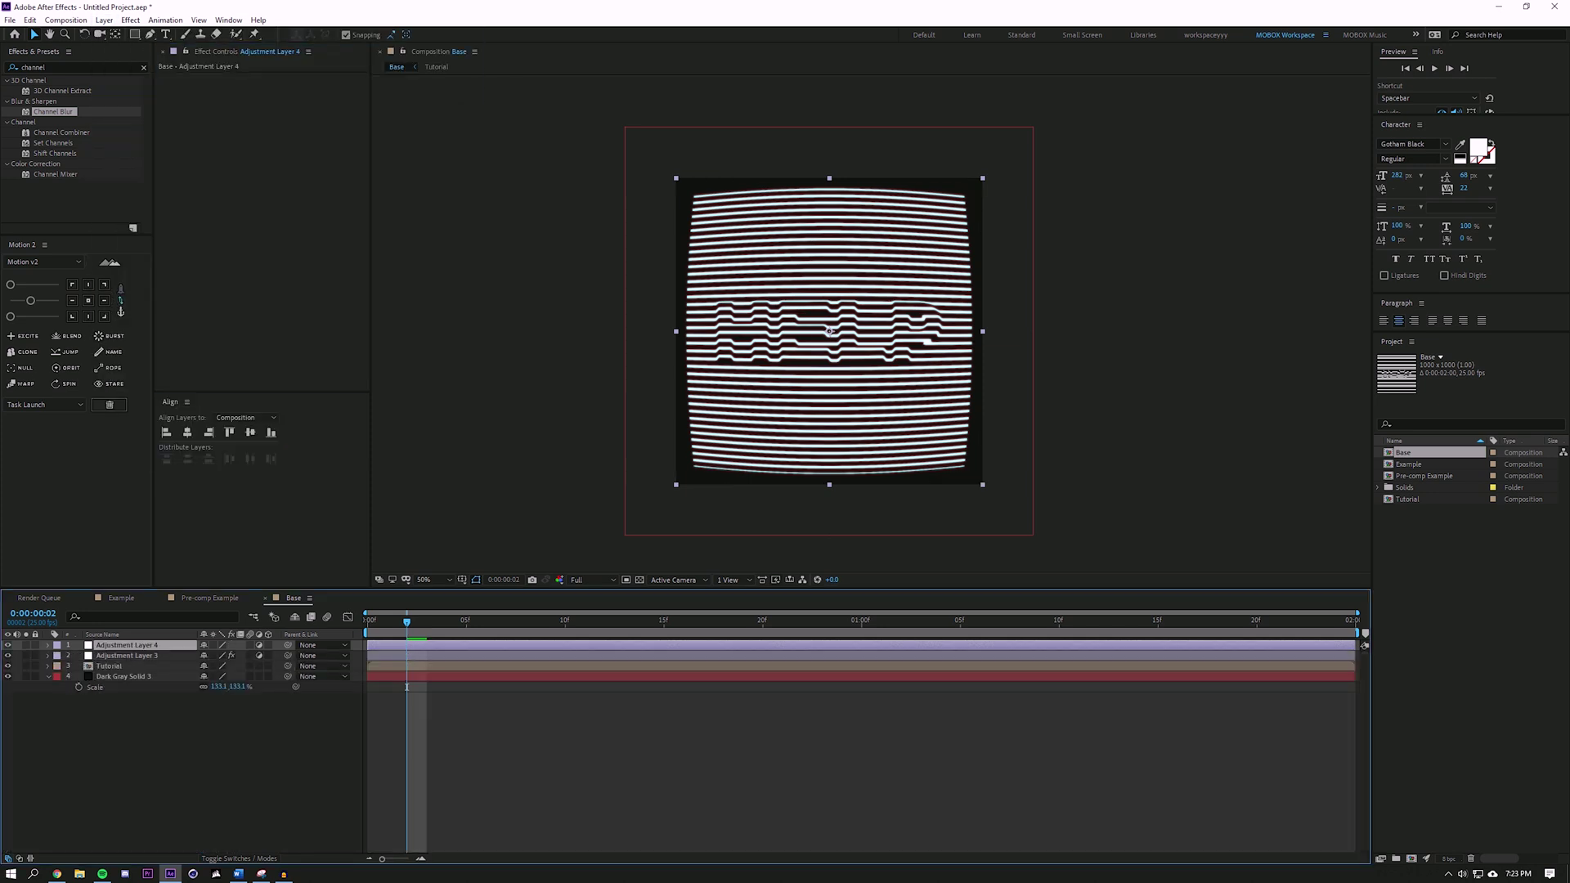
left_click(63, 68)
type("noise")
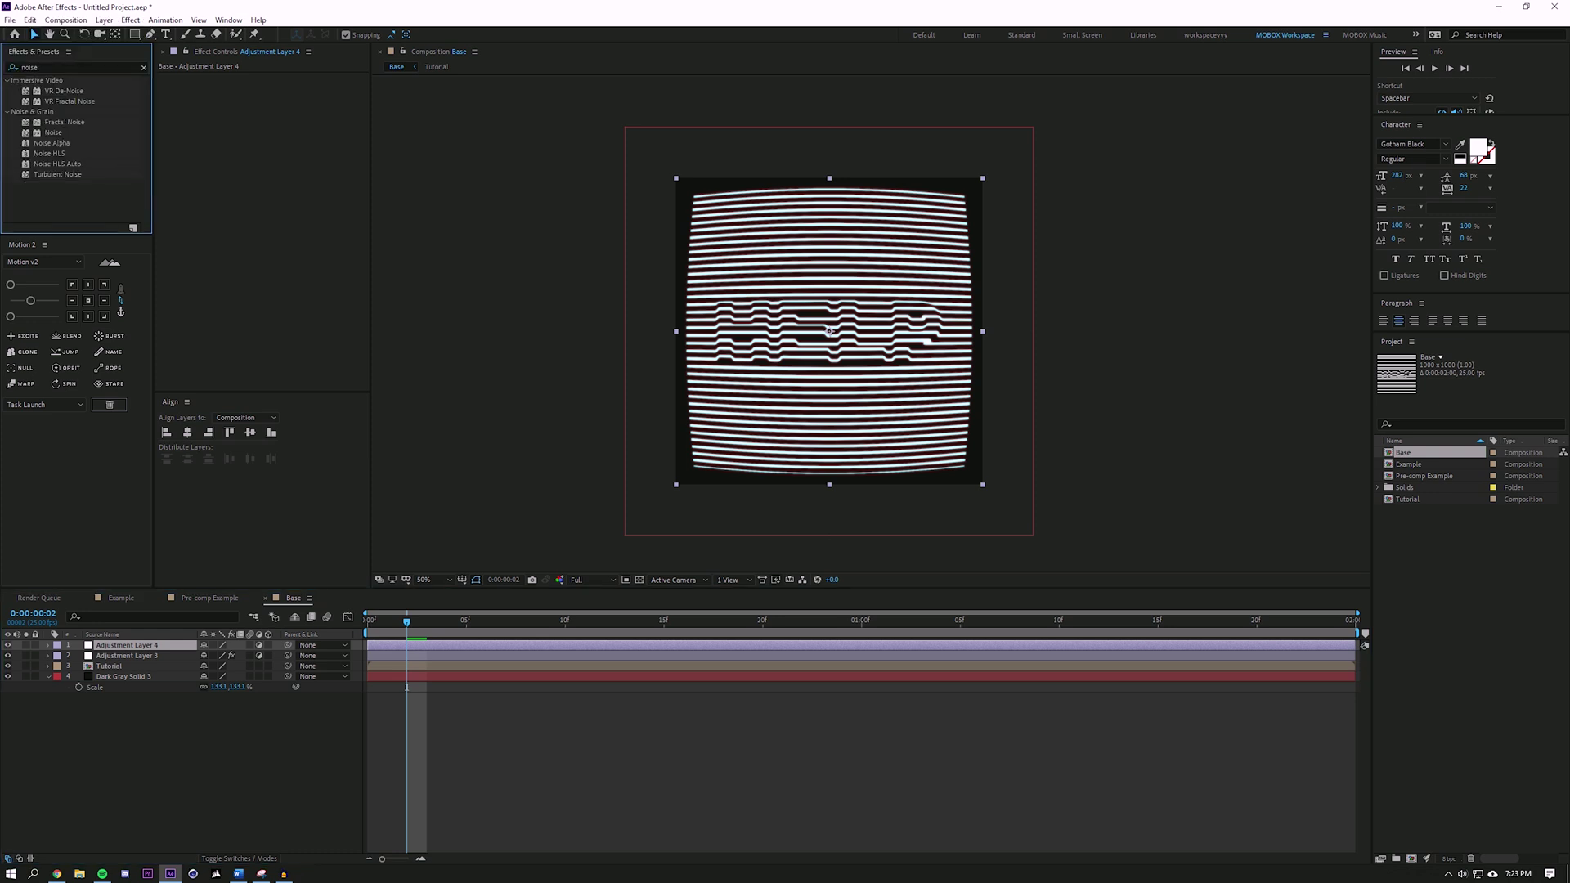
left_click_drag(54, 133, 142, 645)
scroll(871, 324, "up", 4)
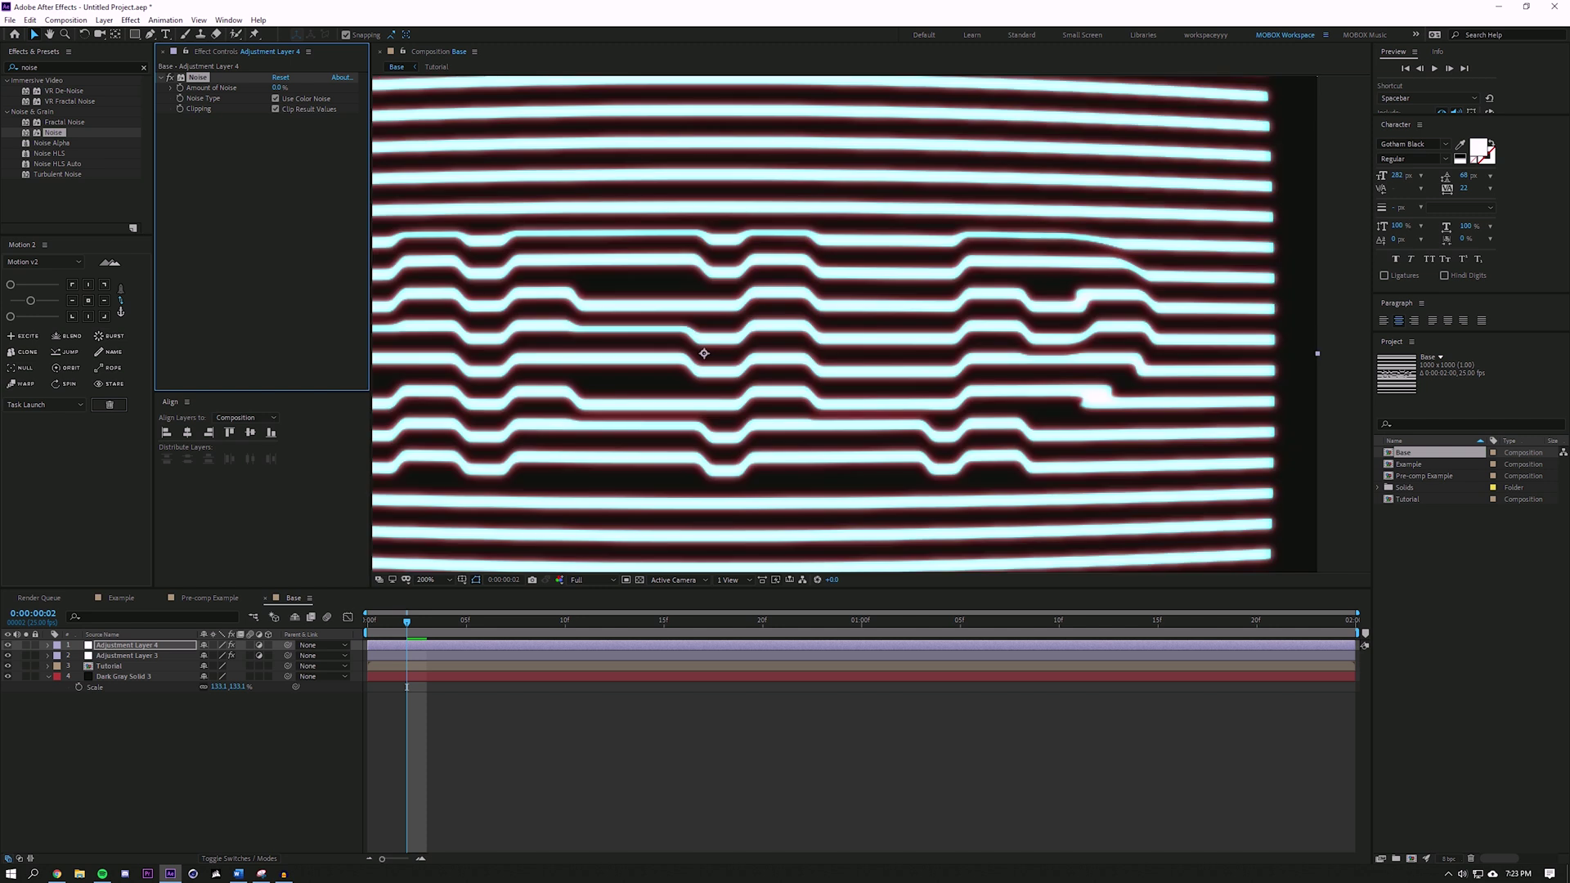
Set the Noise effect's Amount of Noise to 10% and check the grain near the composition's lower left corner
left_click_drag(280, 88, 302, 88)
left_click(280, 88)
type("10")
key("Return")
scroll(871, 324, "down", 1)
left_click_drag(788, 384, 988, 114)
scroll(871, 324, "up", 1)
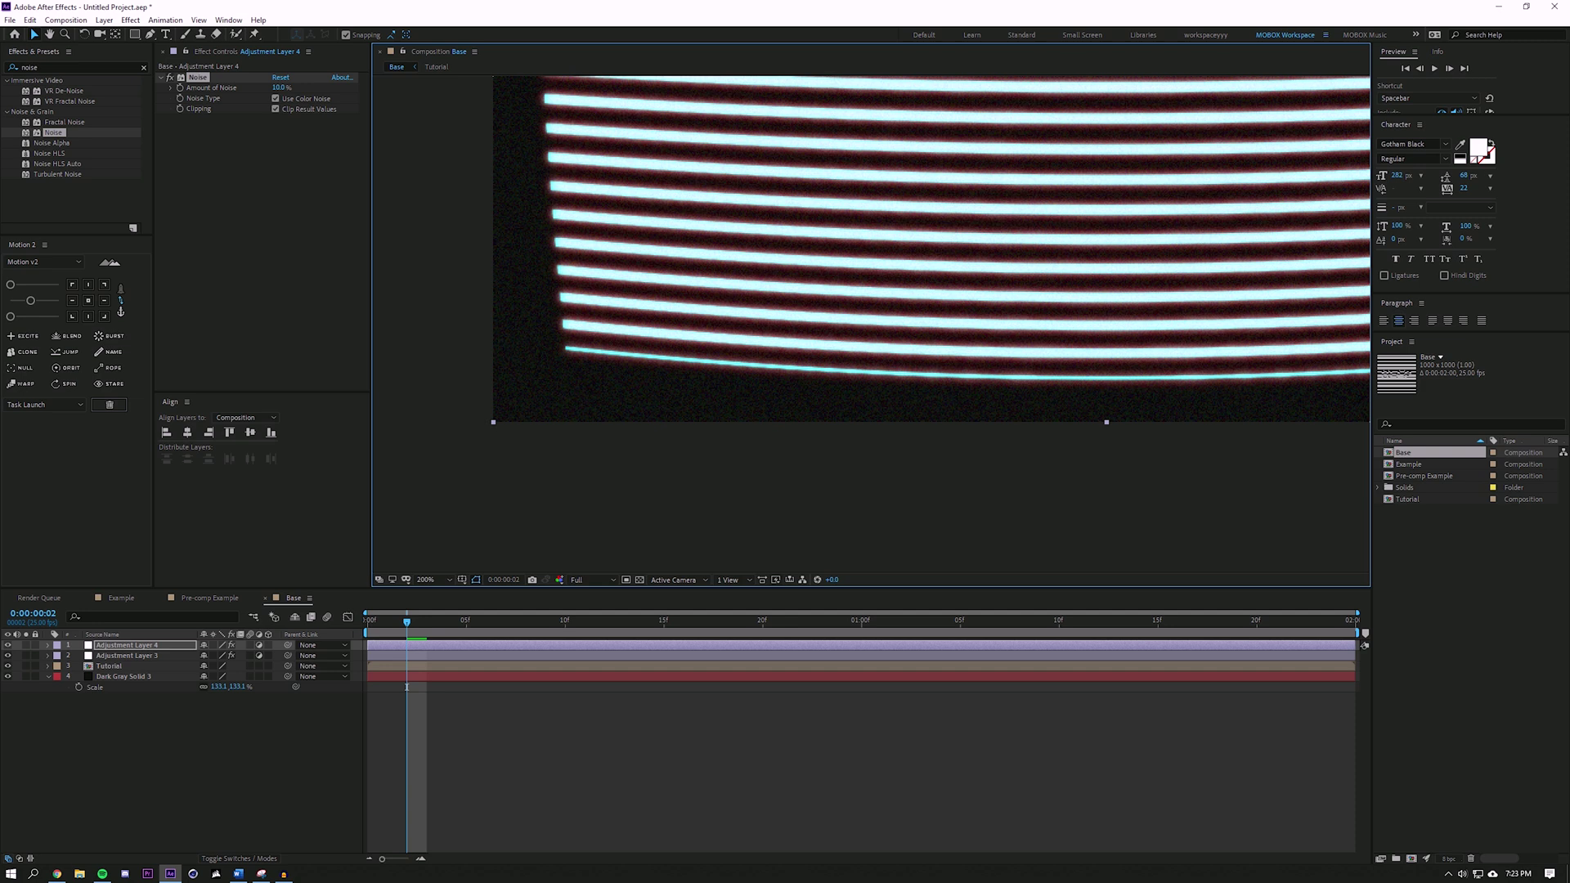
Try the dark gray background solid at 100% scale and settle on a uniform scale of 128%
left_click(407, 683)
left_click(237, 687)
type("100")
key("Return")
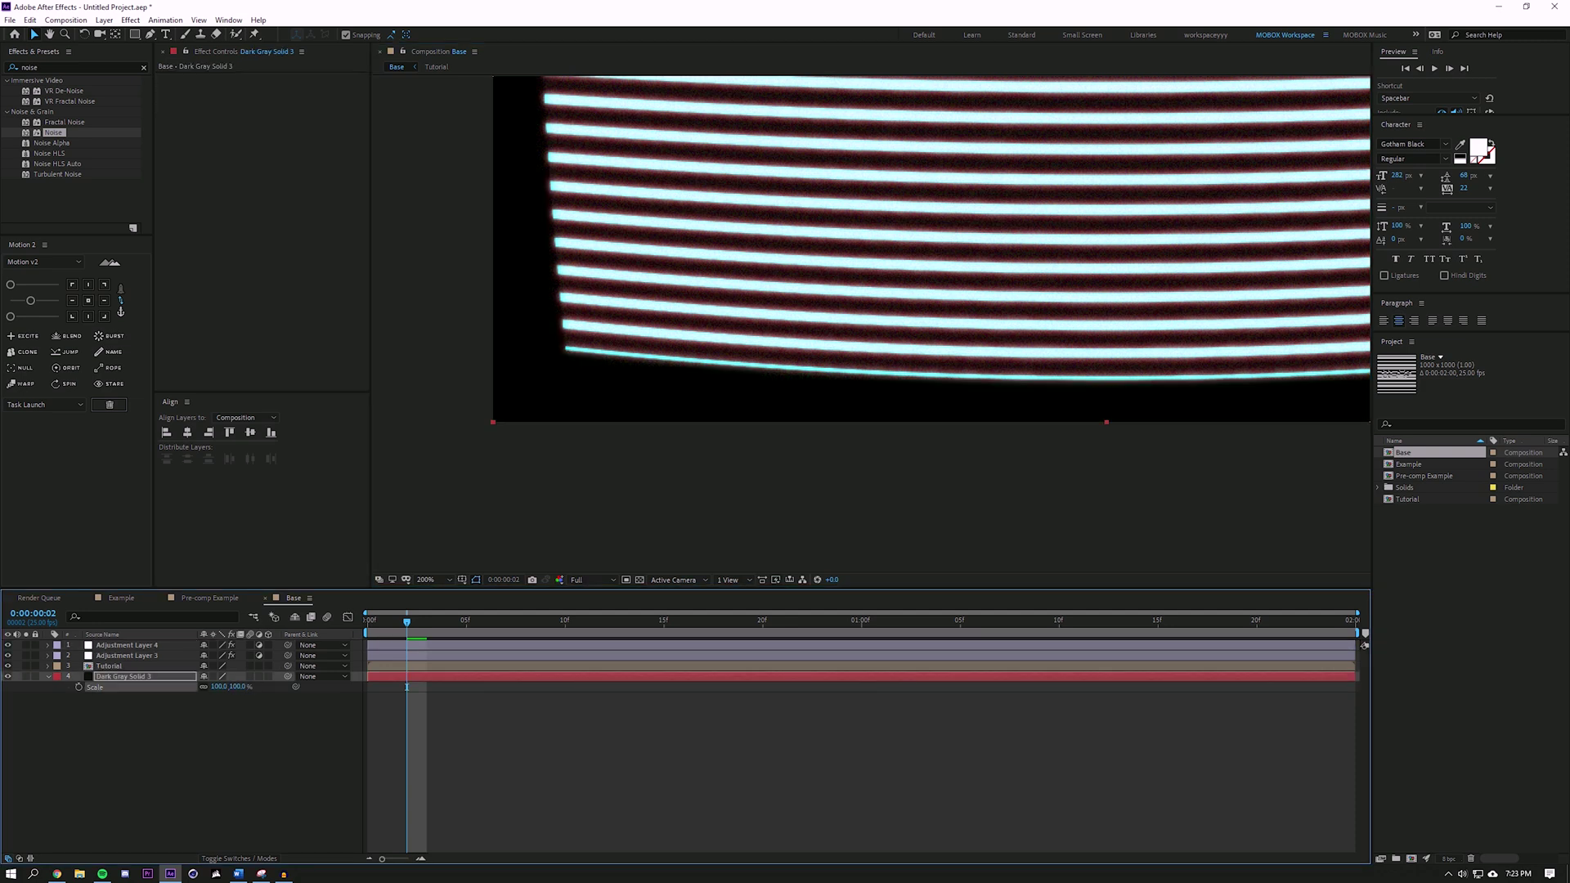
left_click_drag(238, 687, 255, 687)
scroll(940, 246, "down", 1)
left_click_drag(973, 197, 767, 421)
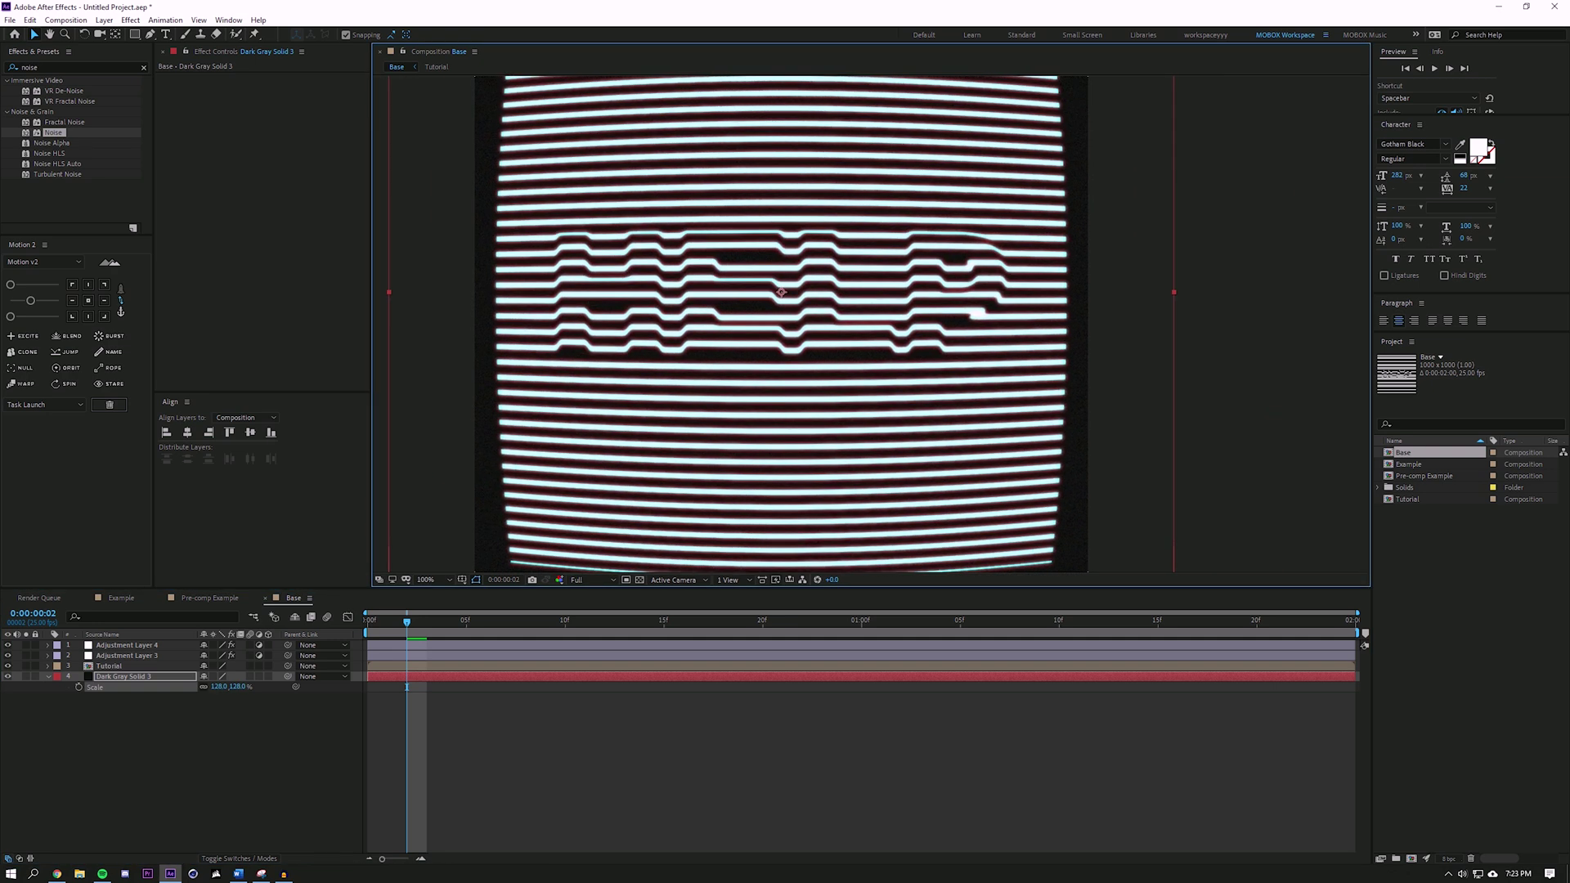
Preview the whole animation with glow, channel blur and noise from the start of the composition
scroll(766, 421, "down", 1)
left_click_drag(511, 622, 366, 622)
key("space")
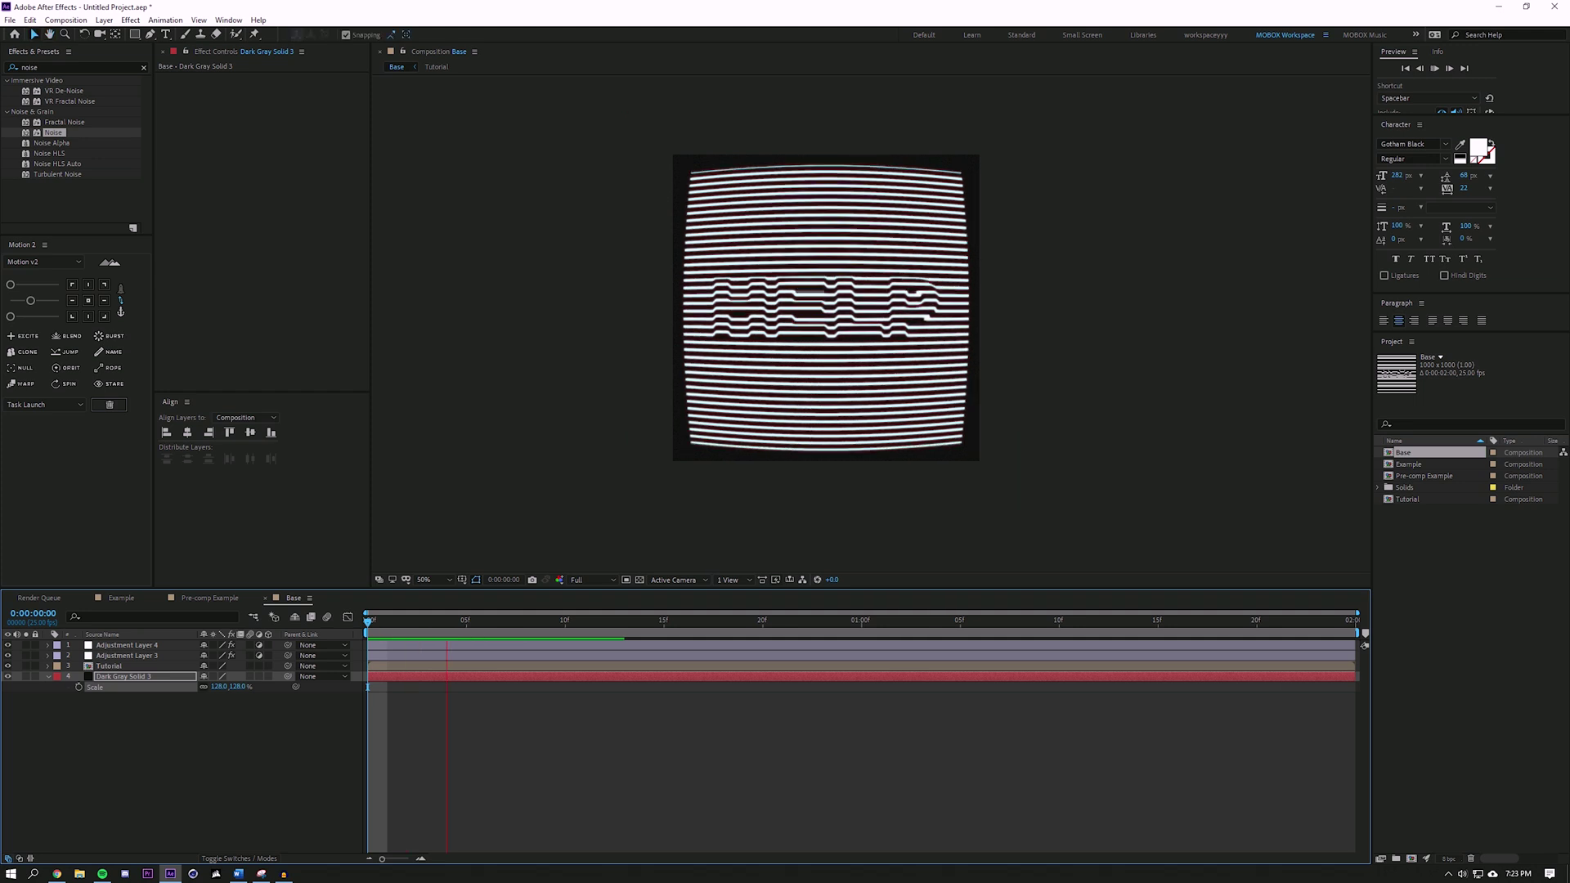